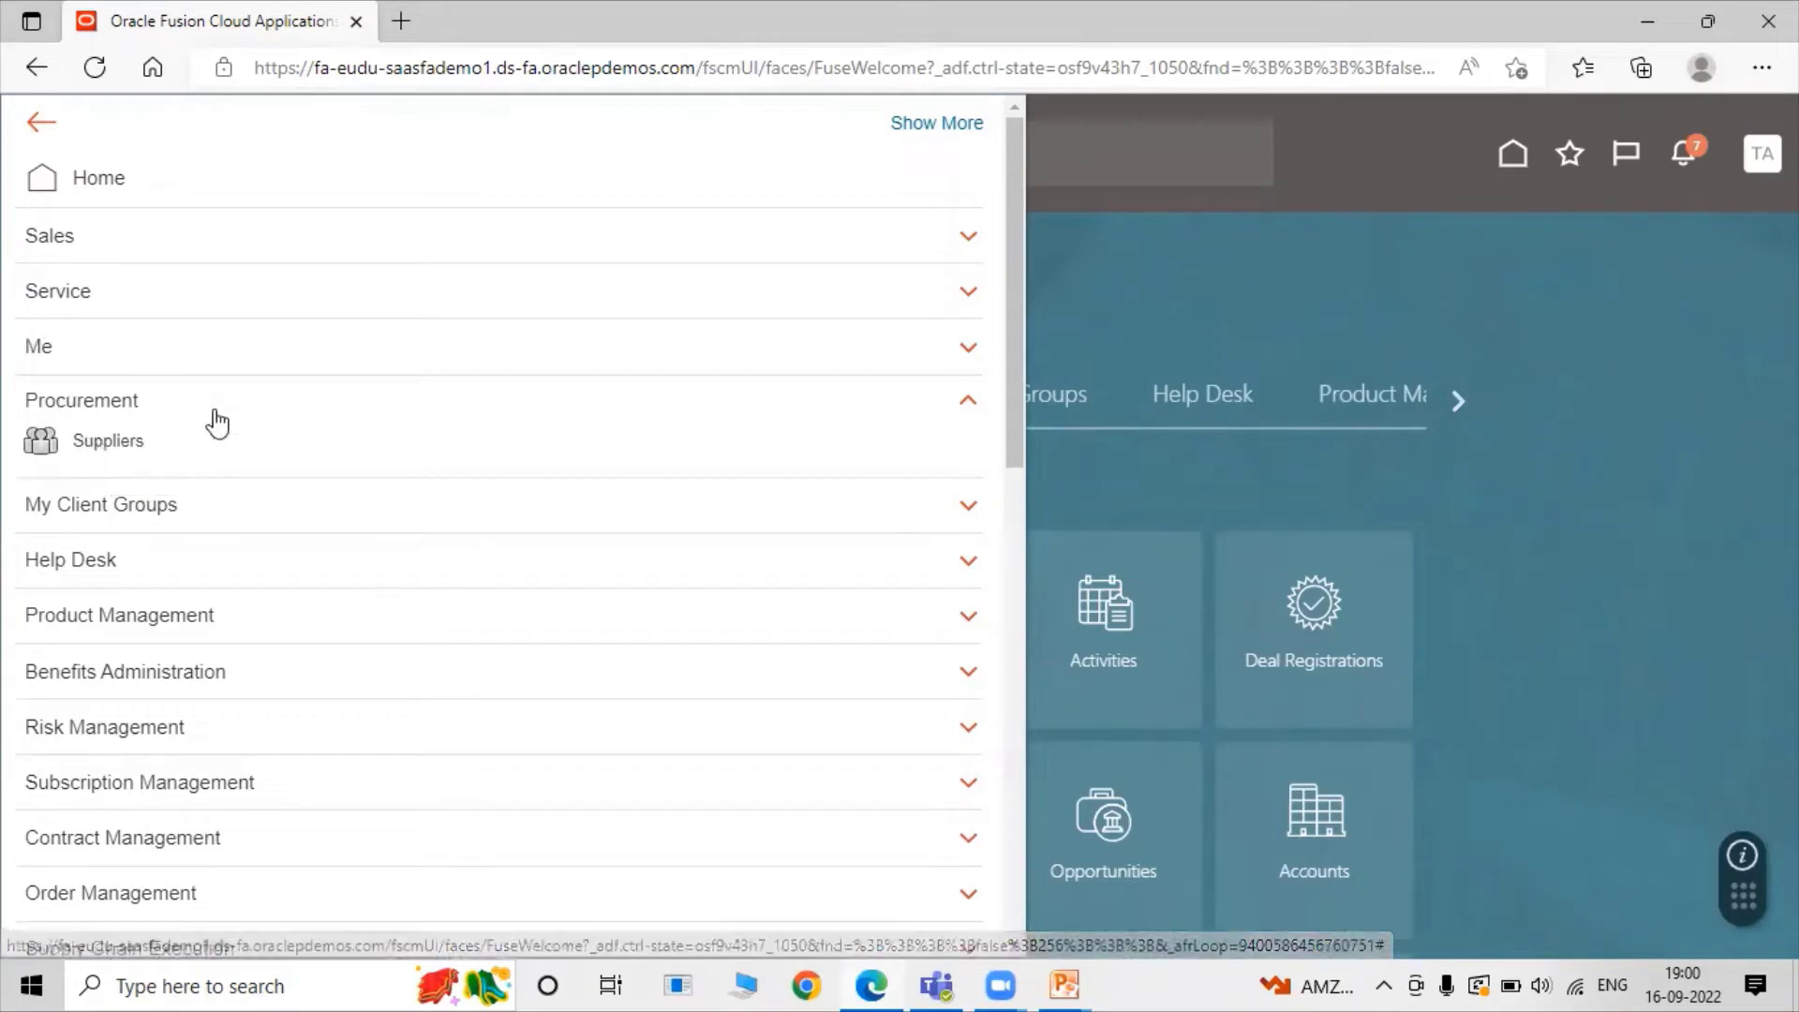
# Open the Suppliers work area under Procurement and start creating a new supplier
pyautogui.click(141, 445)
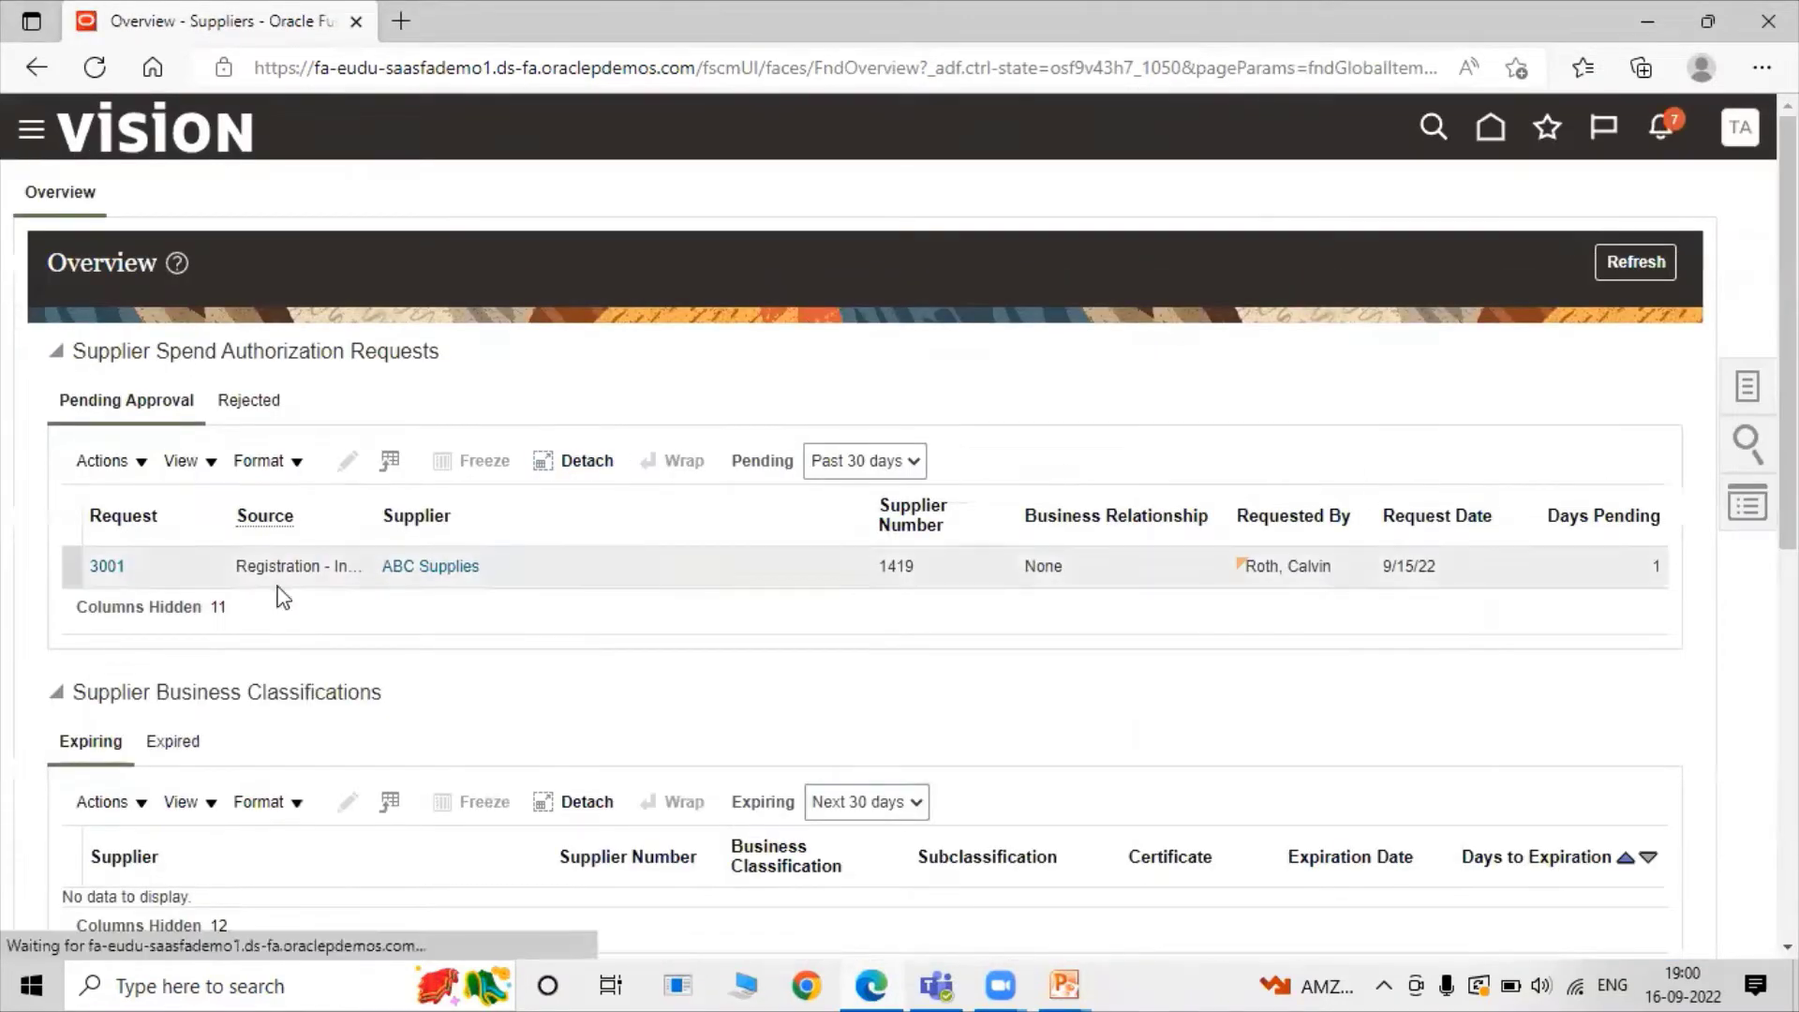
pyautogui.click(1747, 398)
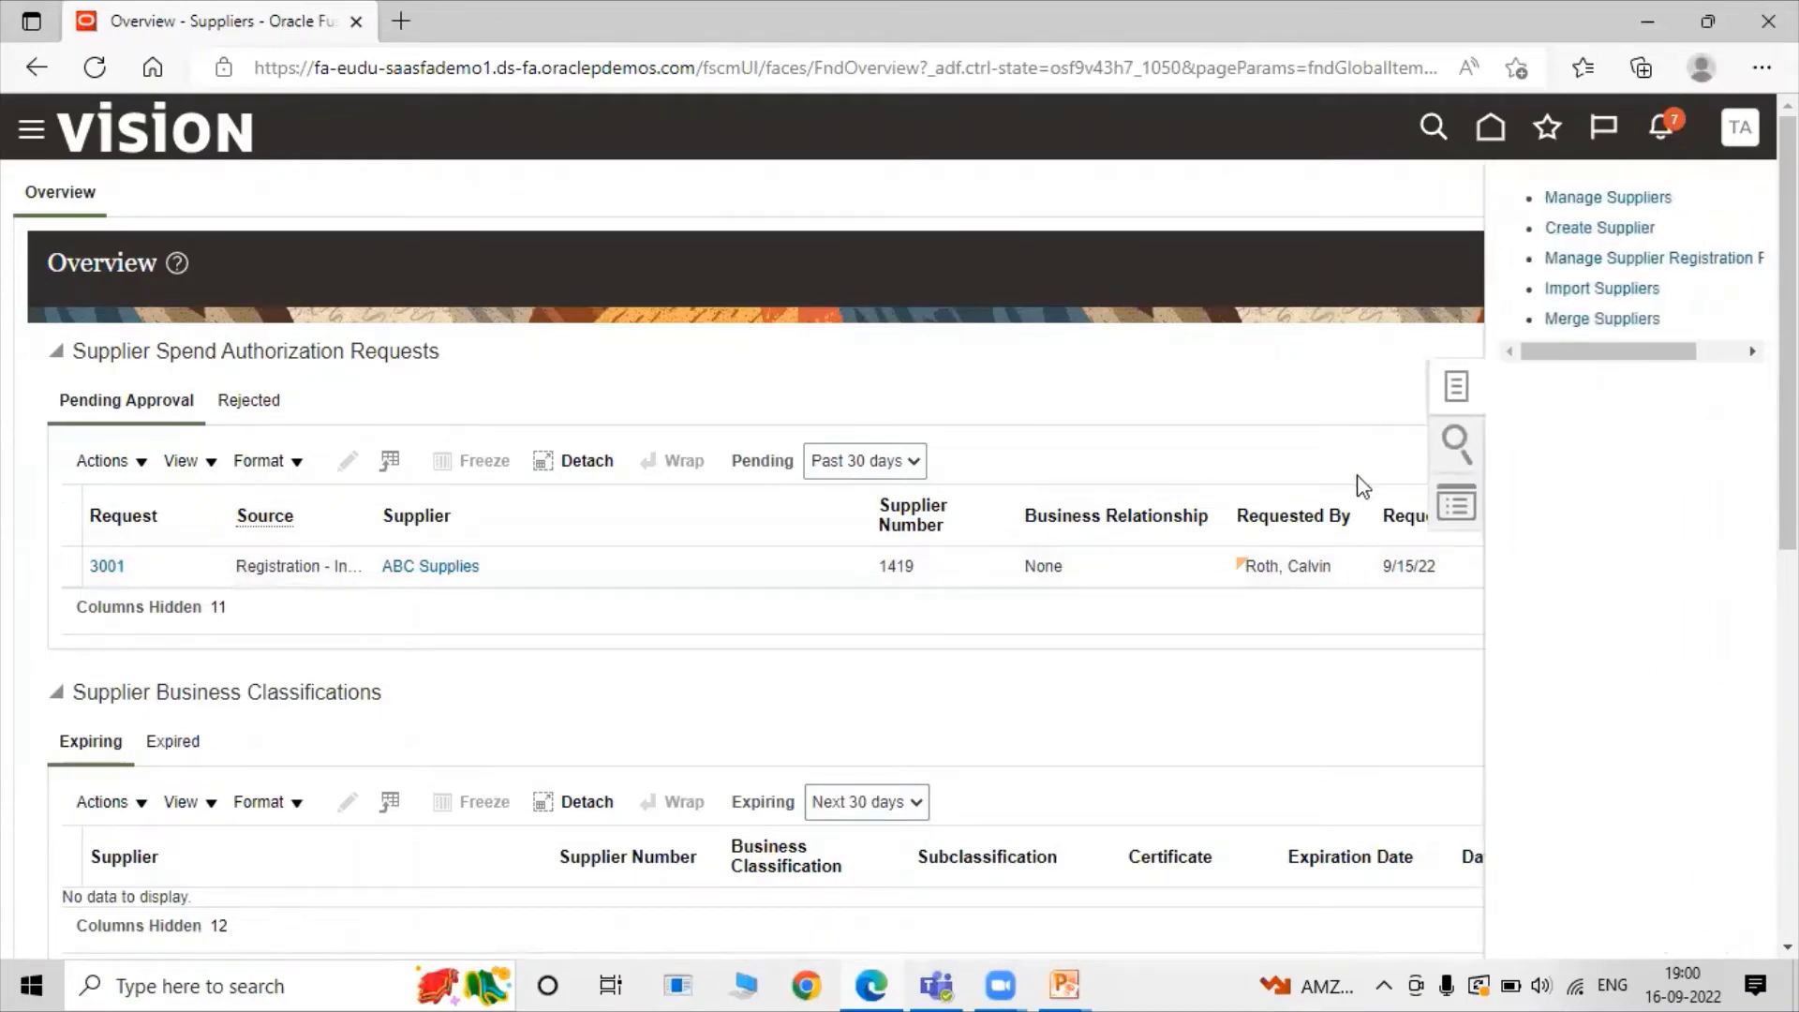
pyautogui.click(1592, 227)
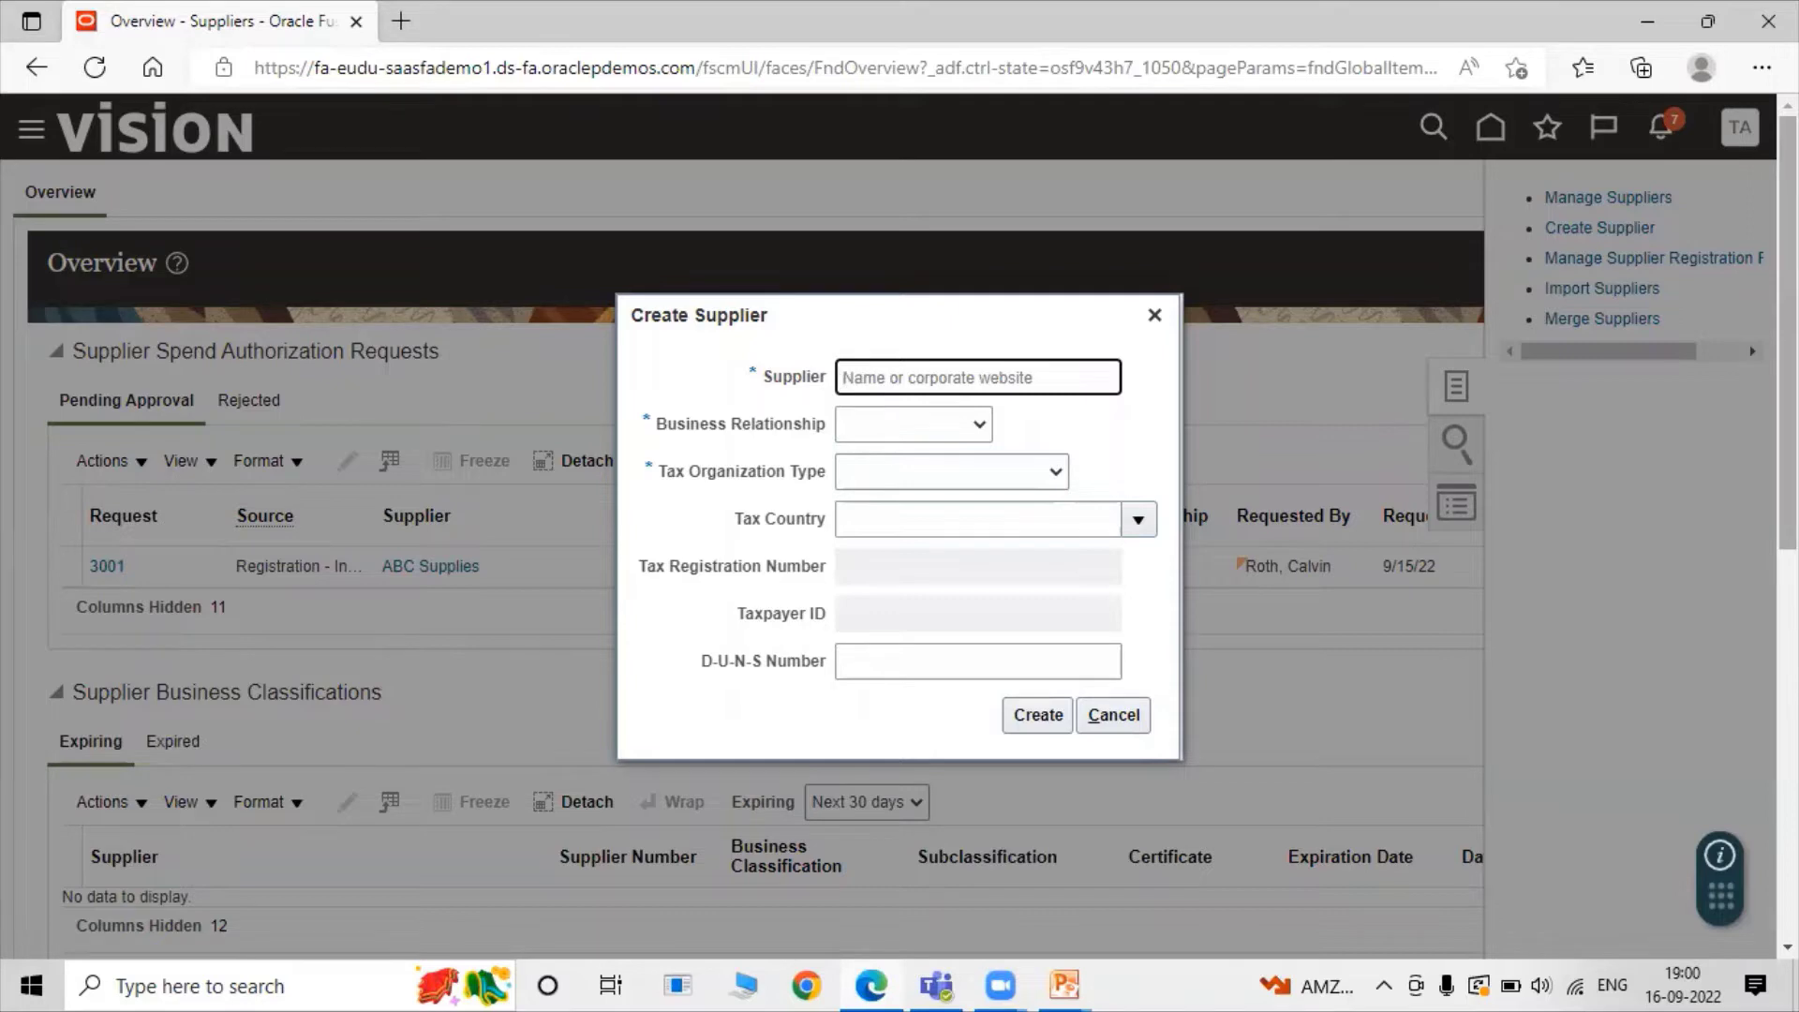
# Enter Root Bearing PvtLtd as the new supplier's name without picking a suggested company
pyautogui.write('Root')
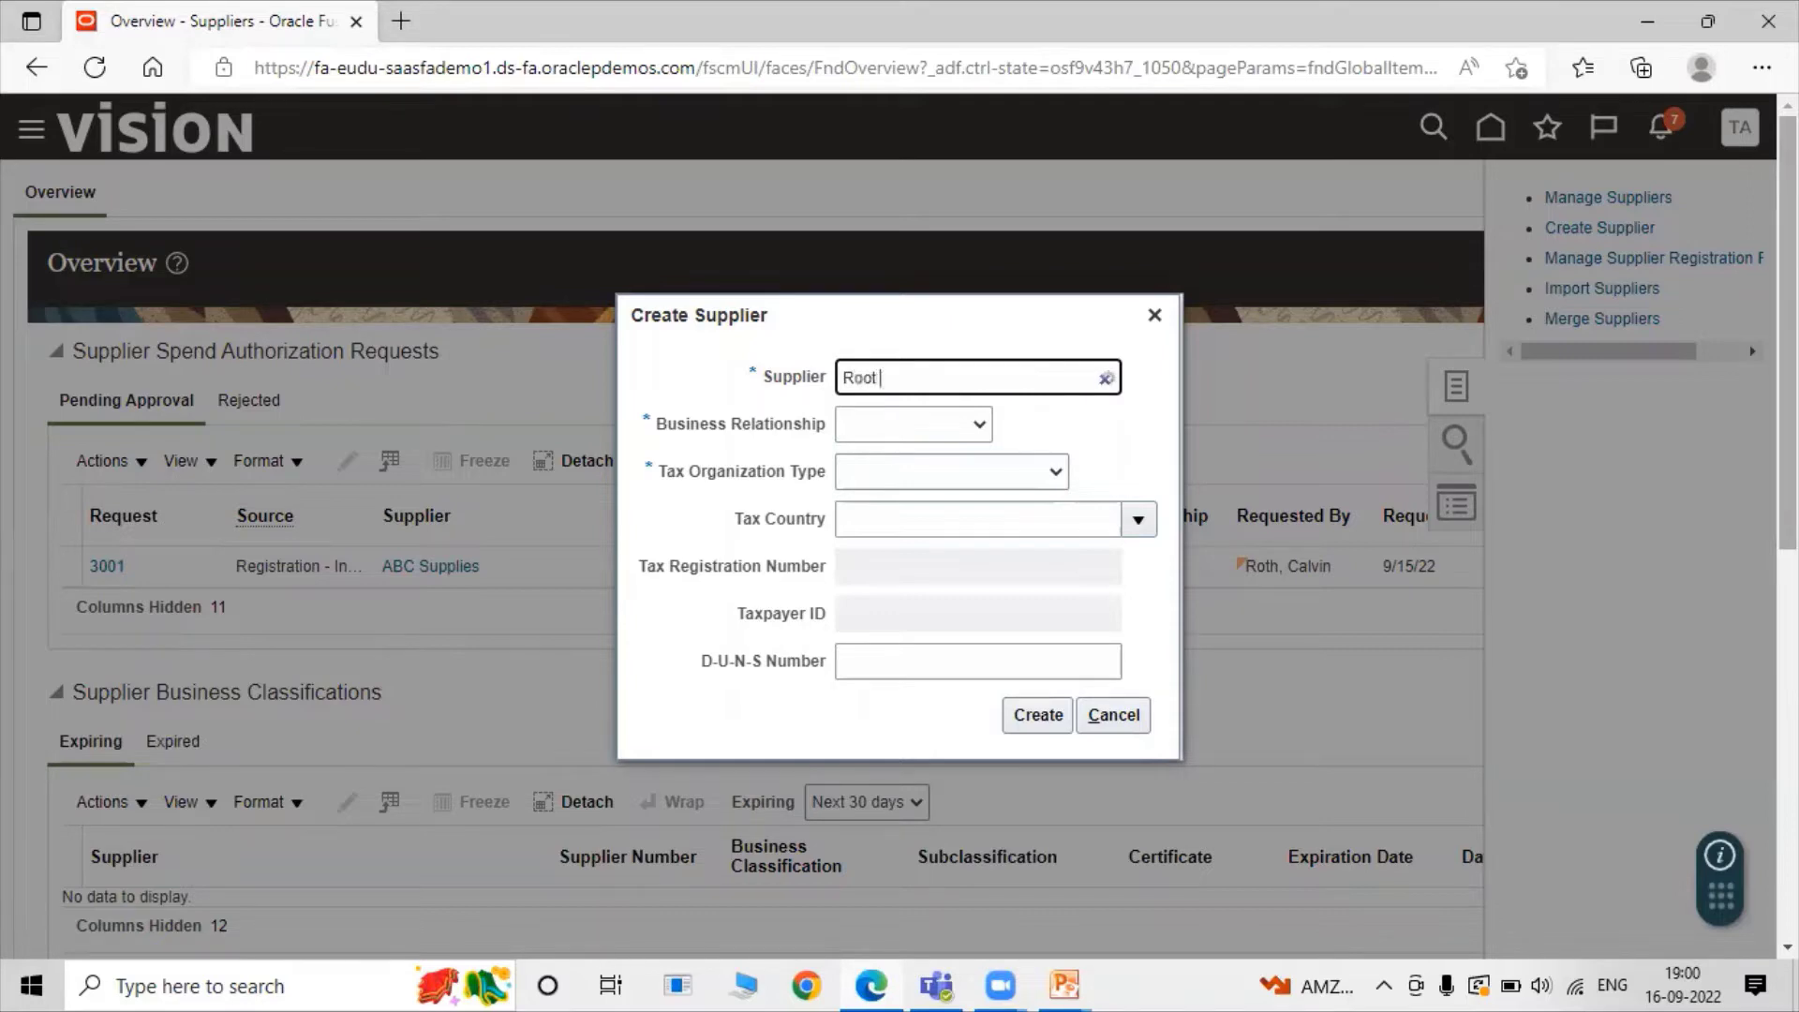
pyautogui.write(' Bear')
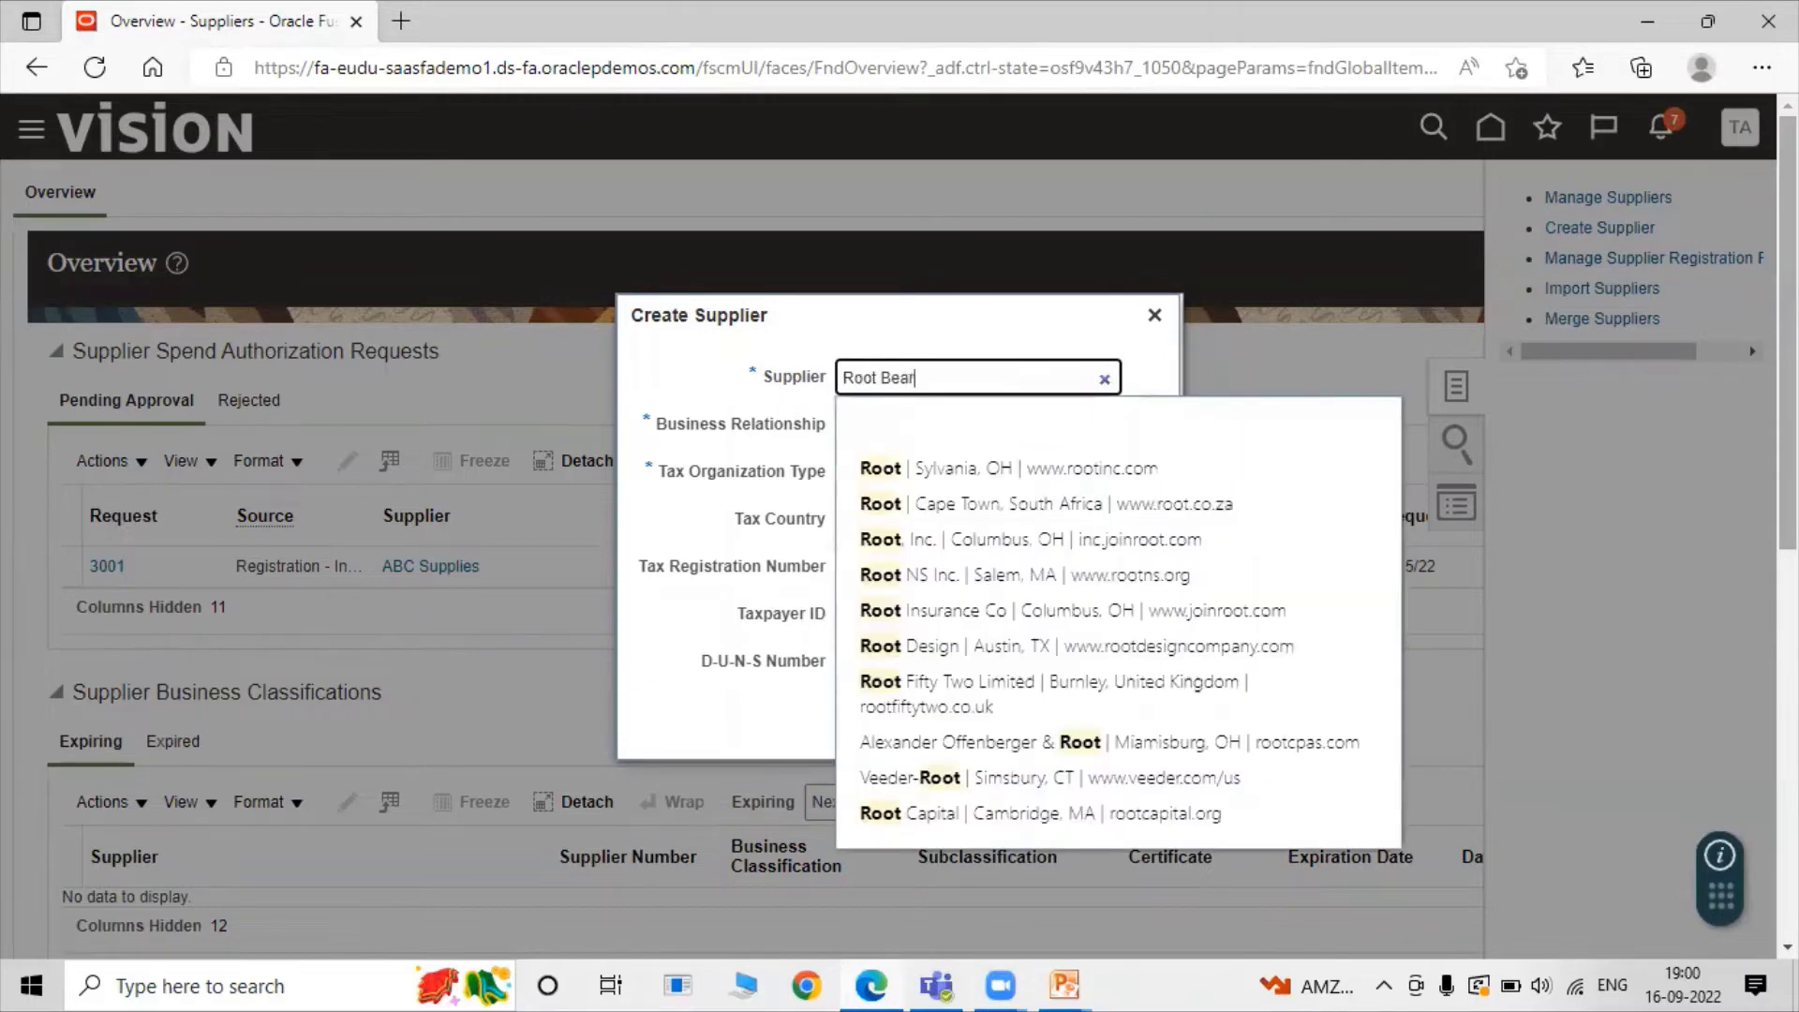
pyautogui.write('ing Pvt. L')
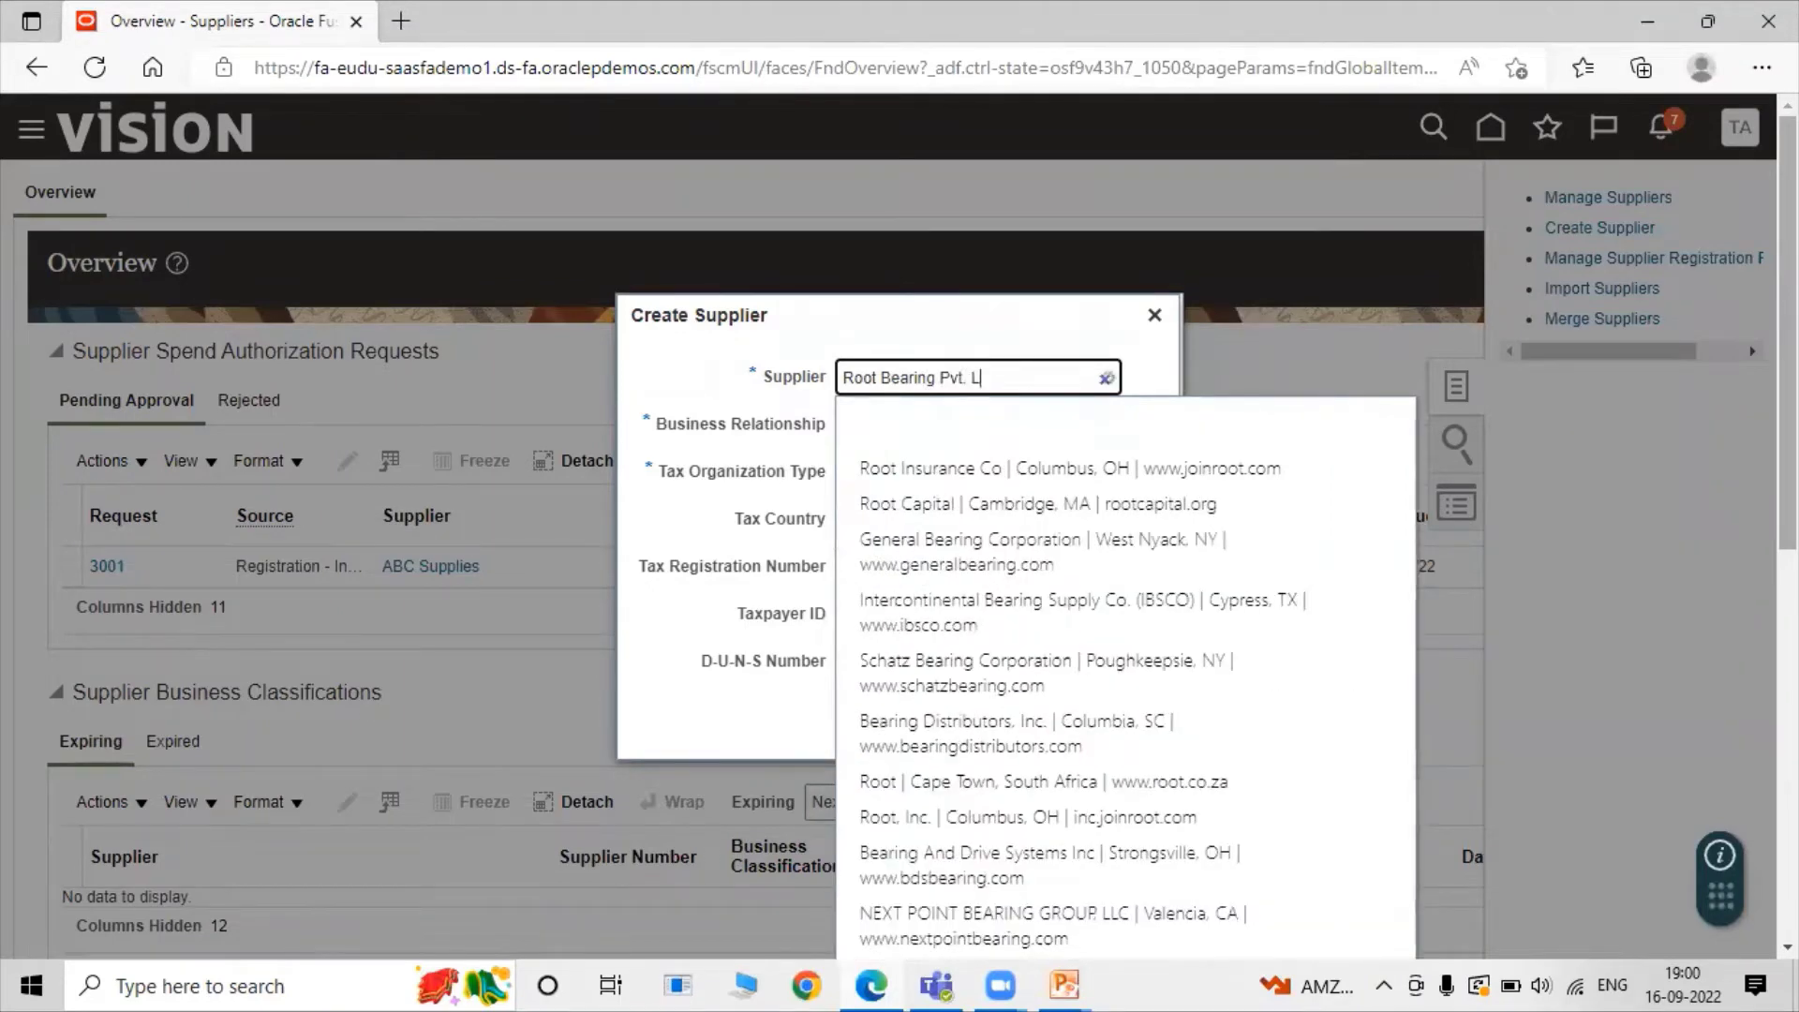
pyautogui.press('BackSpace')
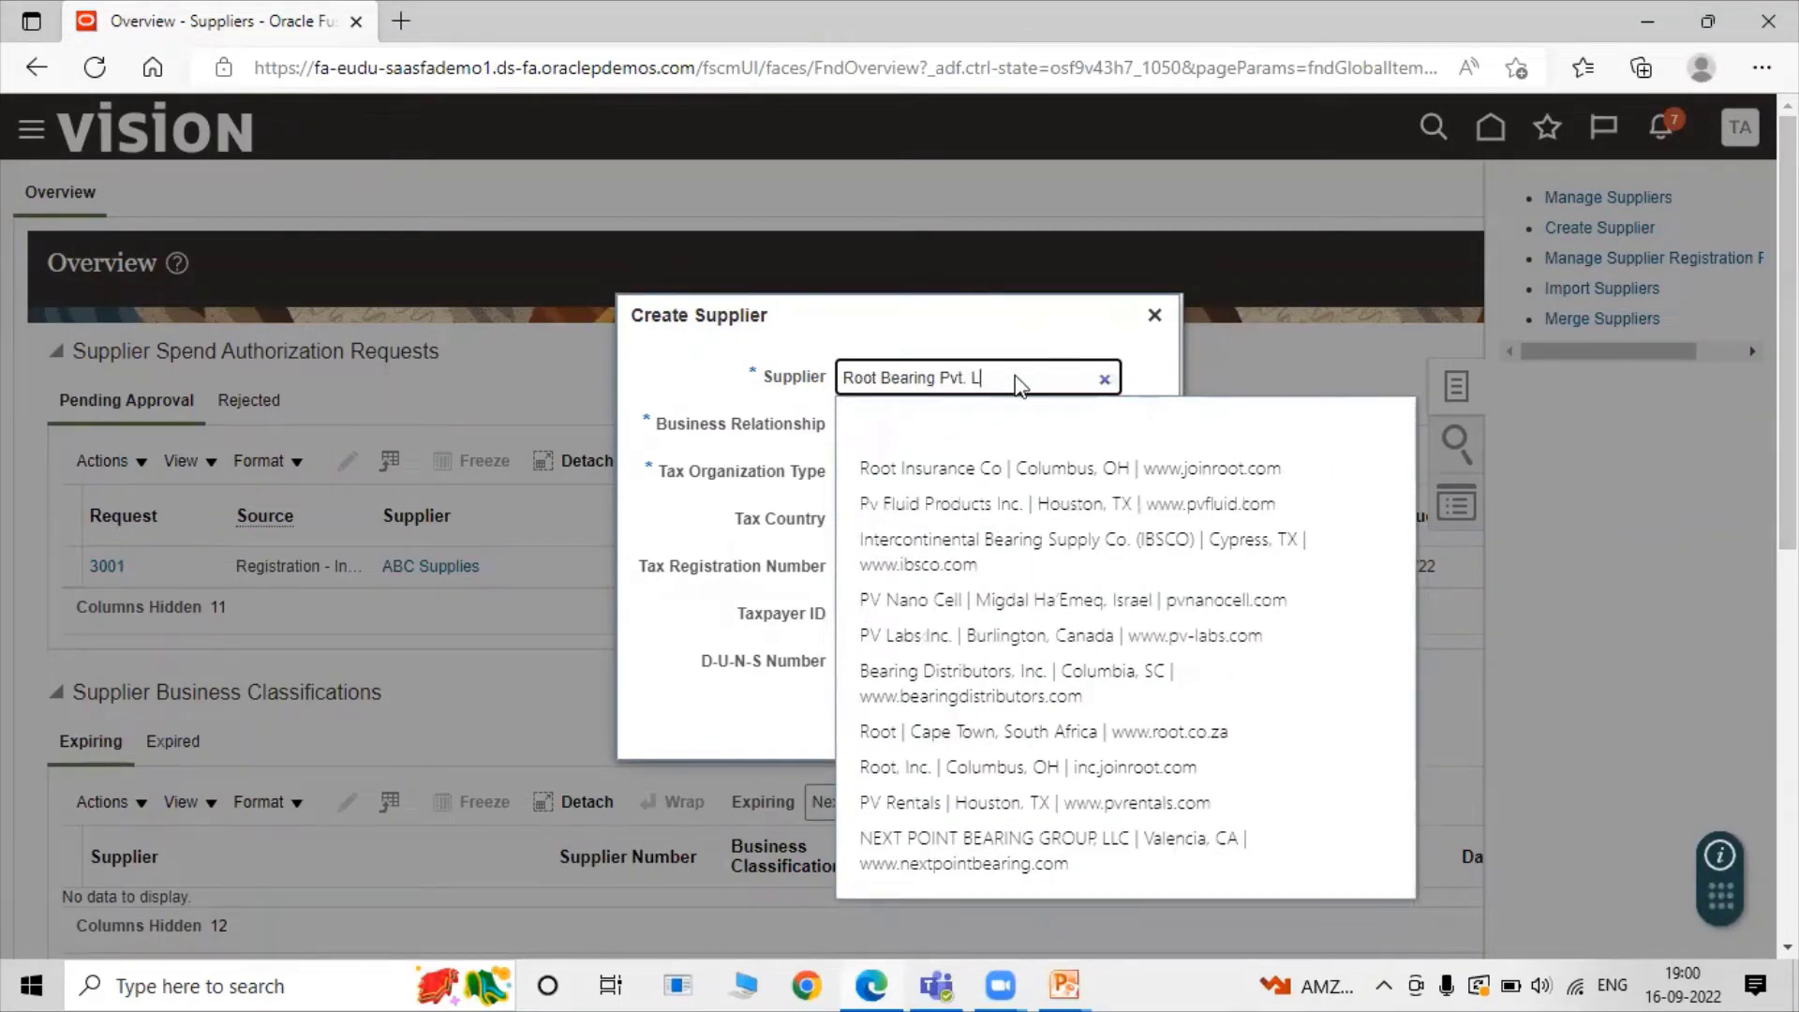
pyautogui.write('L')
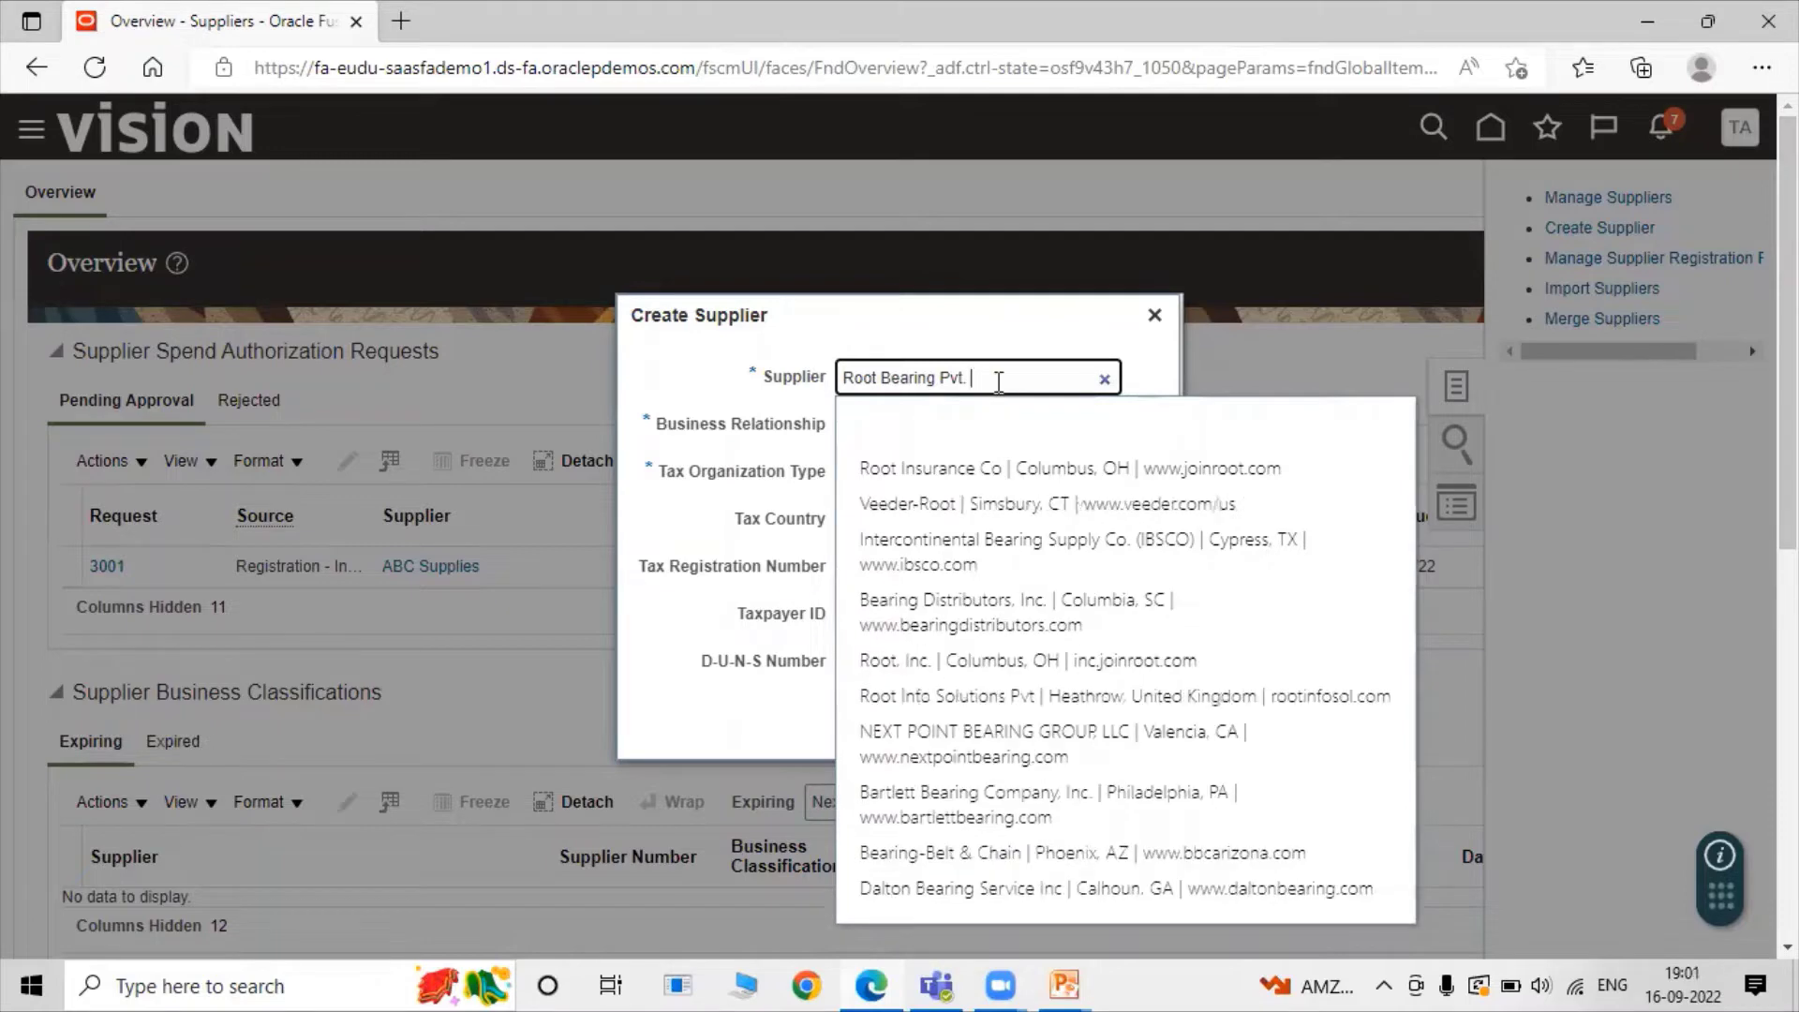
pyautogui.write('td')
pyautogui.click(975, 337)
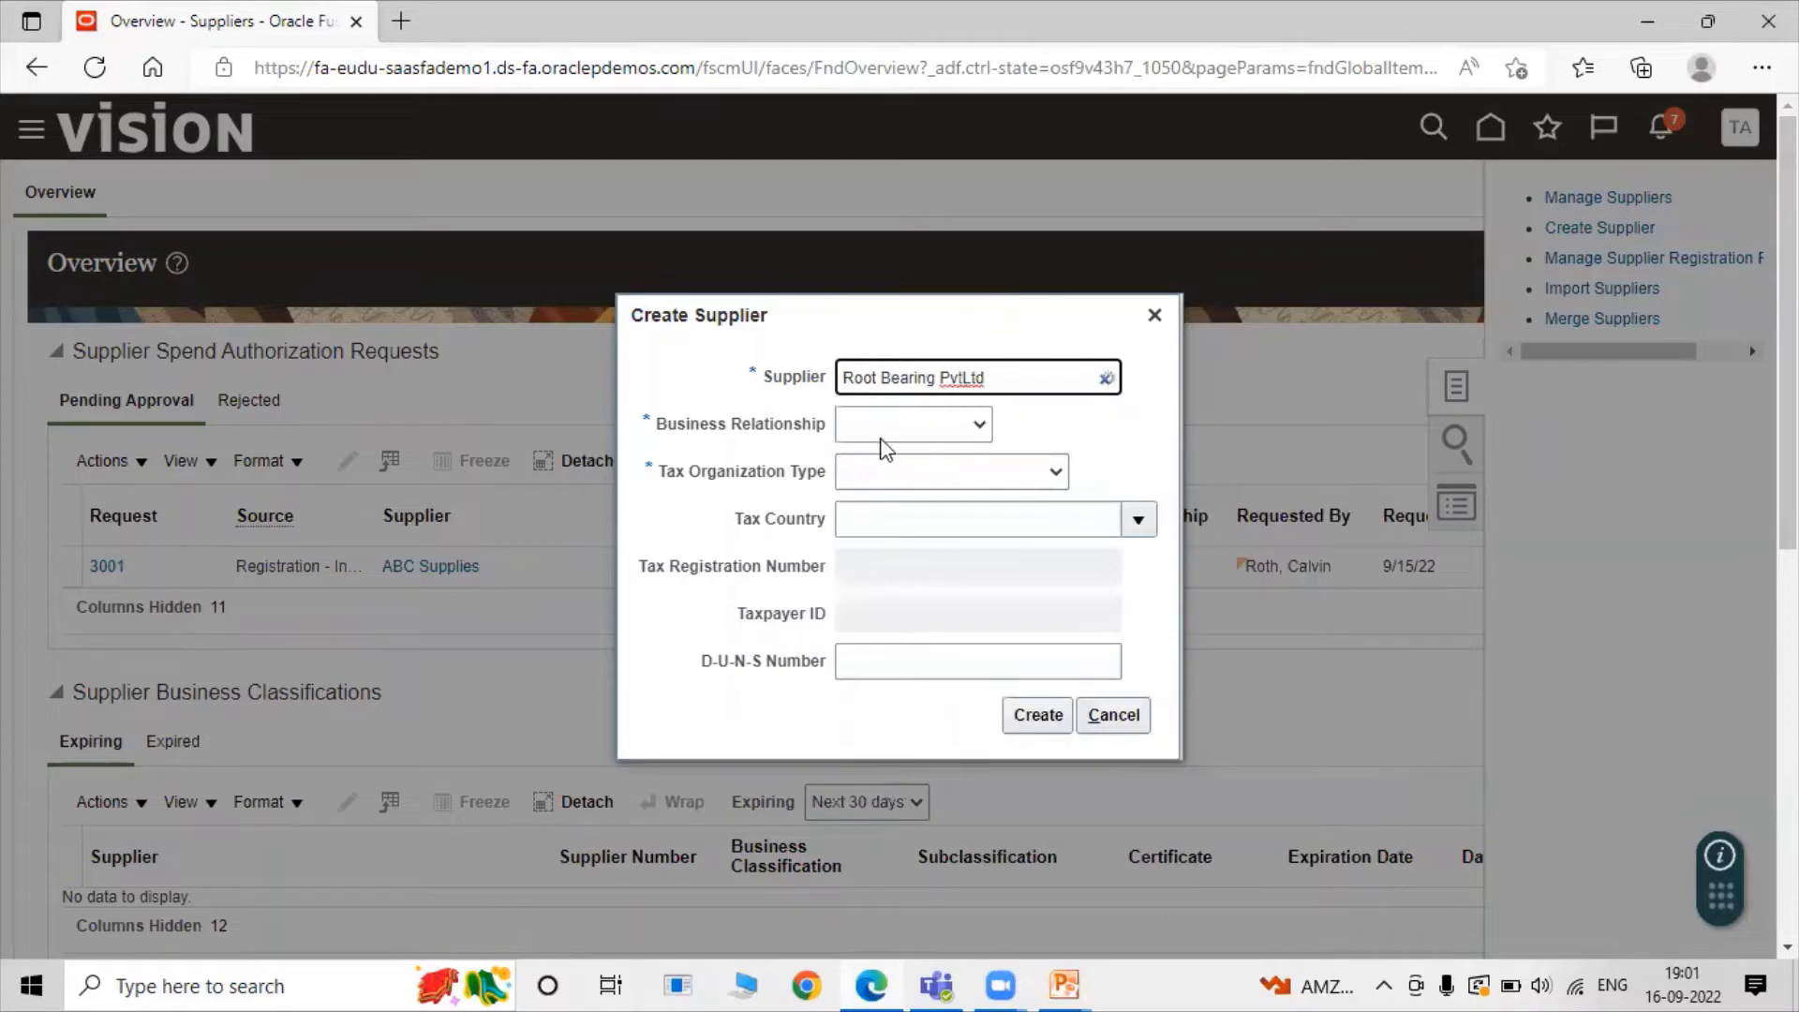
pyautogui.click(951, 337)
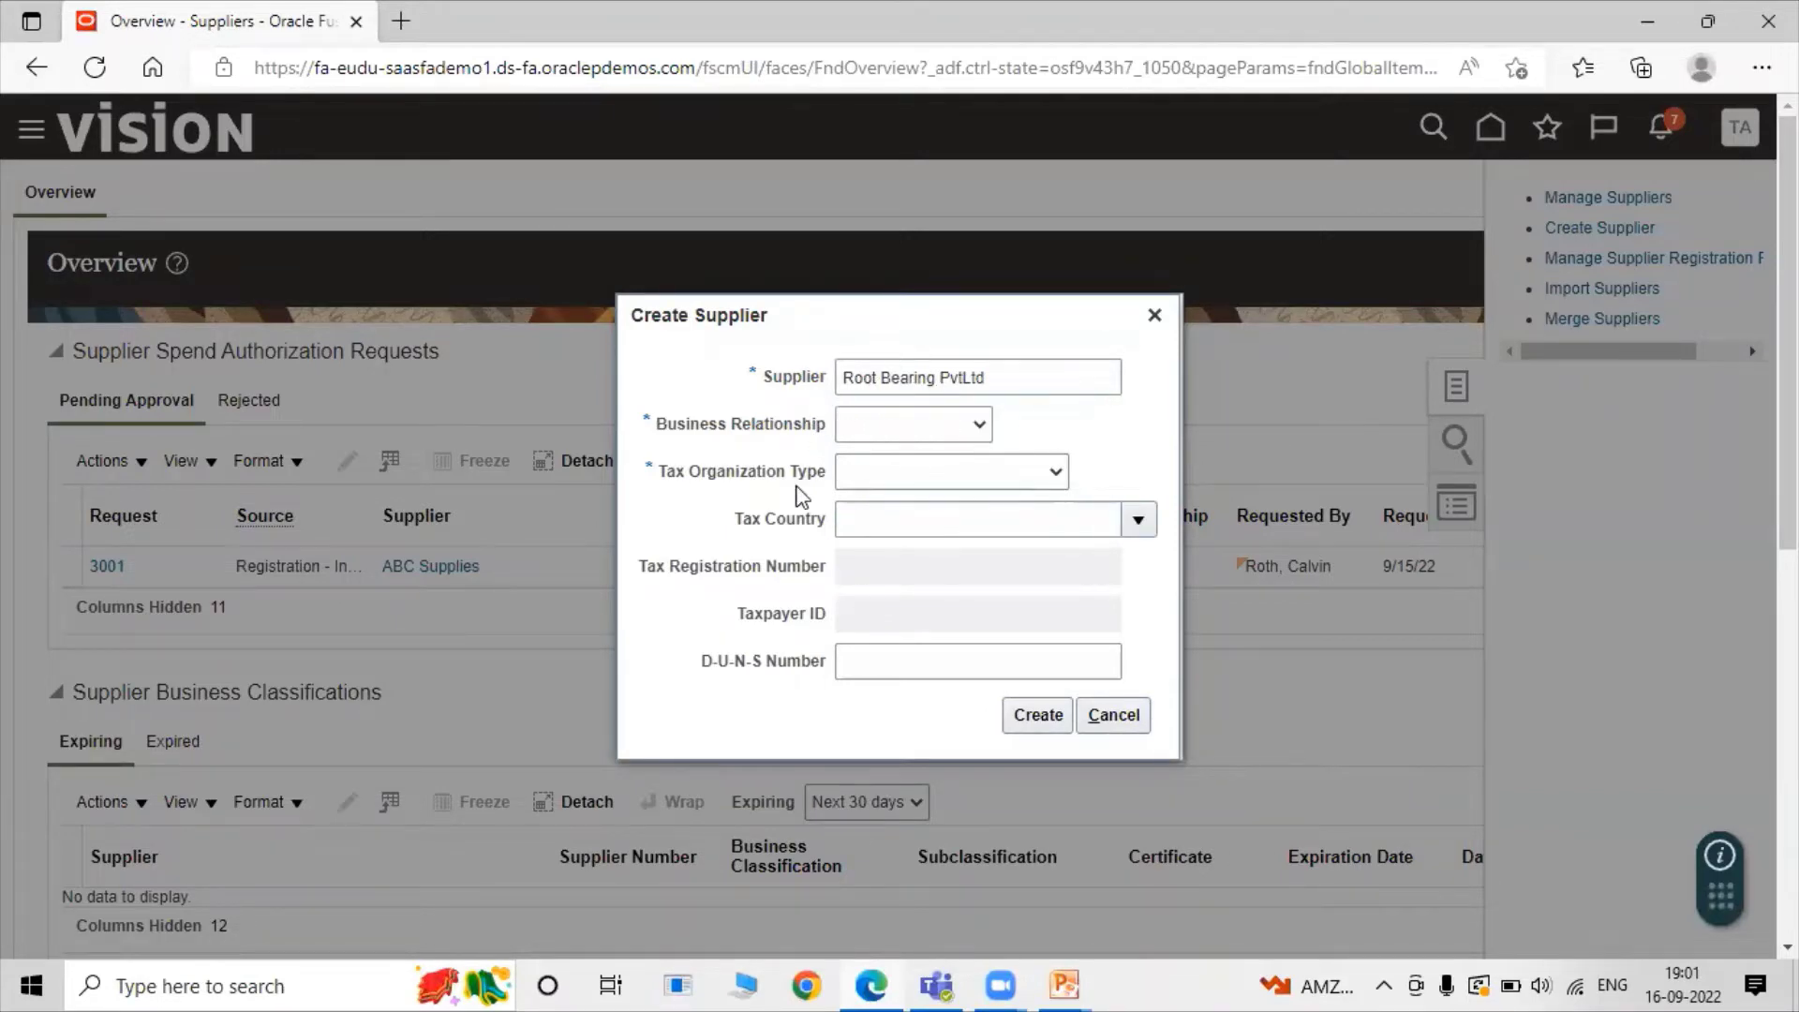
# Set the supplier's business relationship to Prospective and its tax organization type to Corporation
pyautogui.click(888, 412)
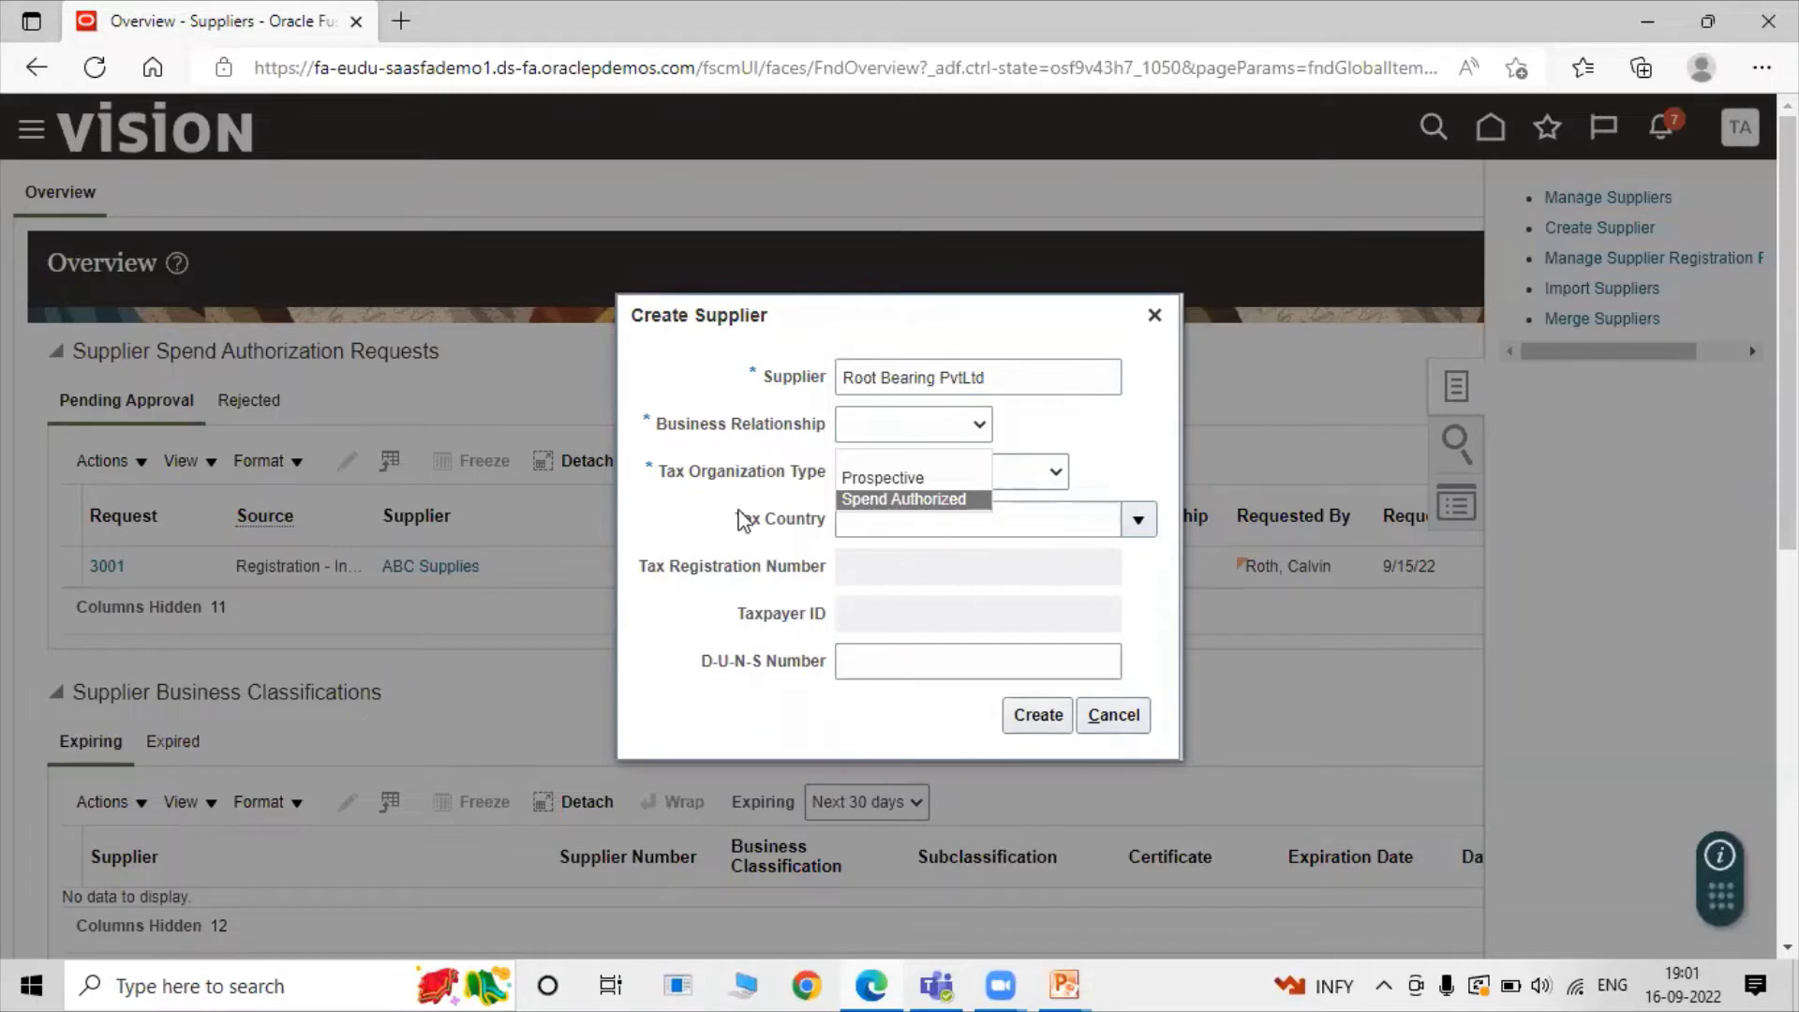
pyautogui.click(915, 485)
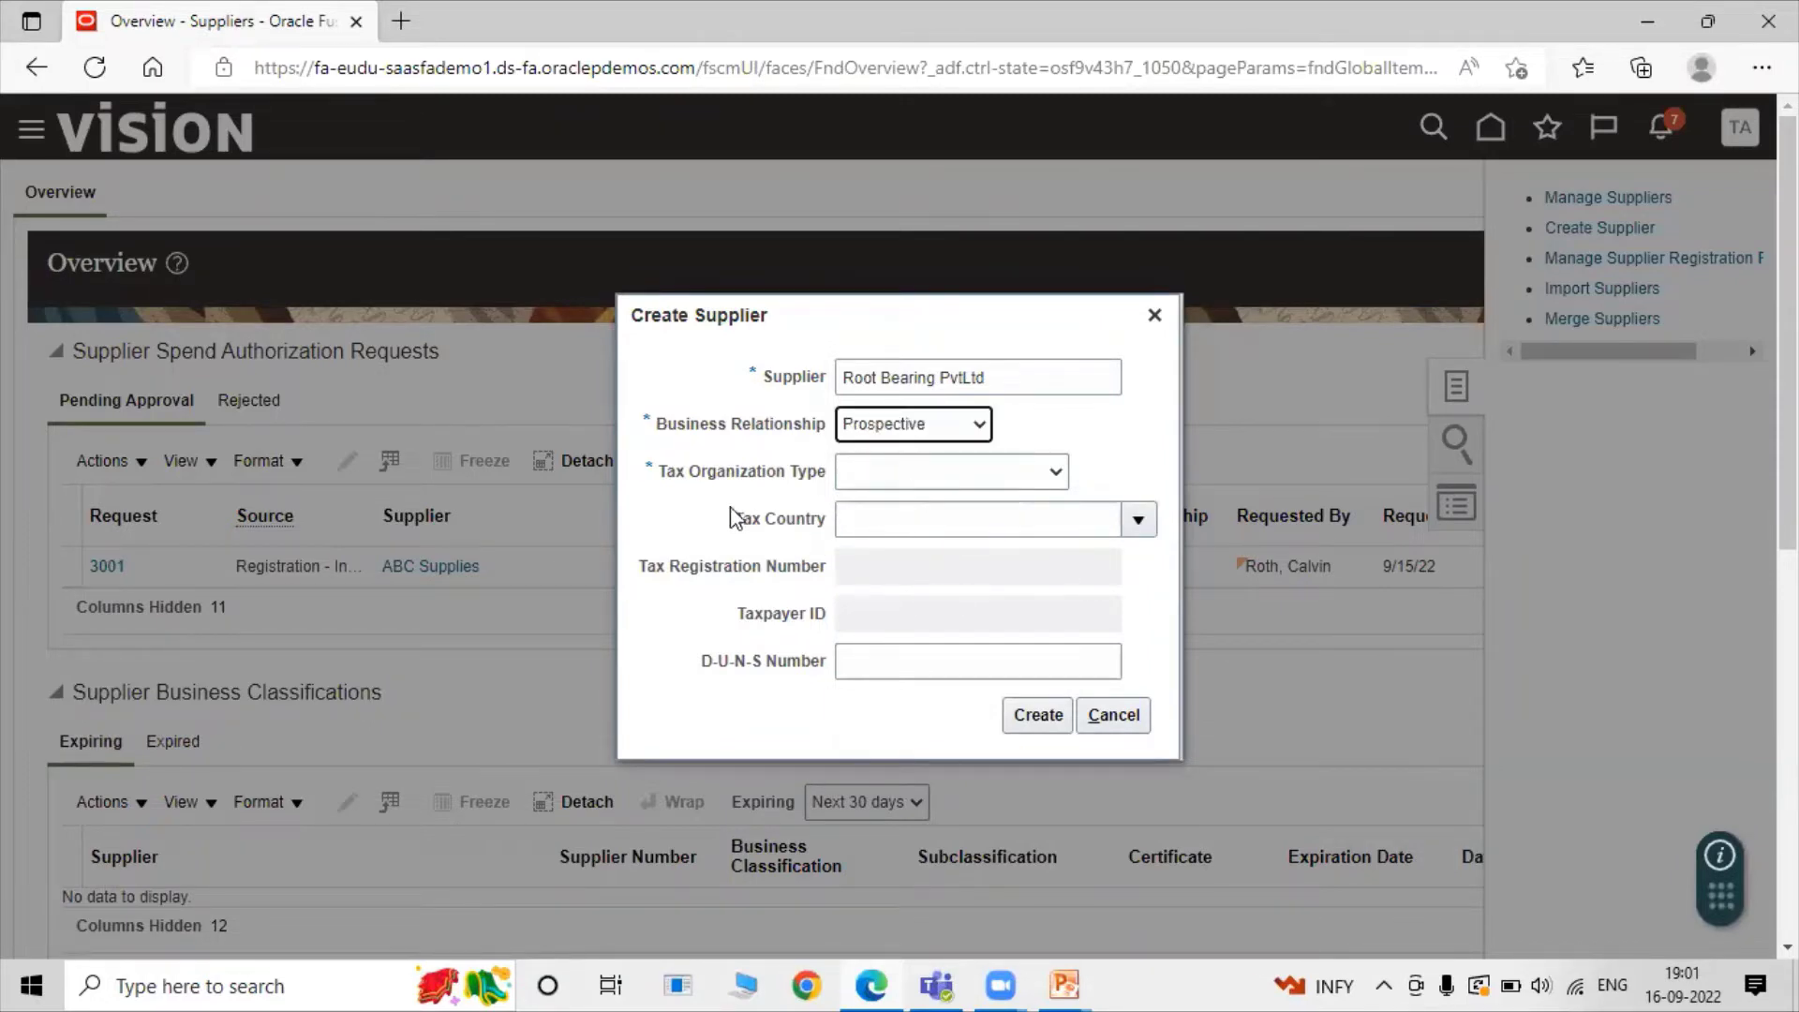
pyautogui.click(897, 478)
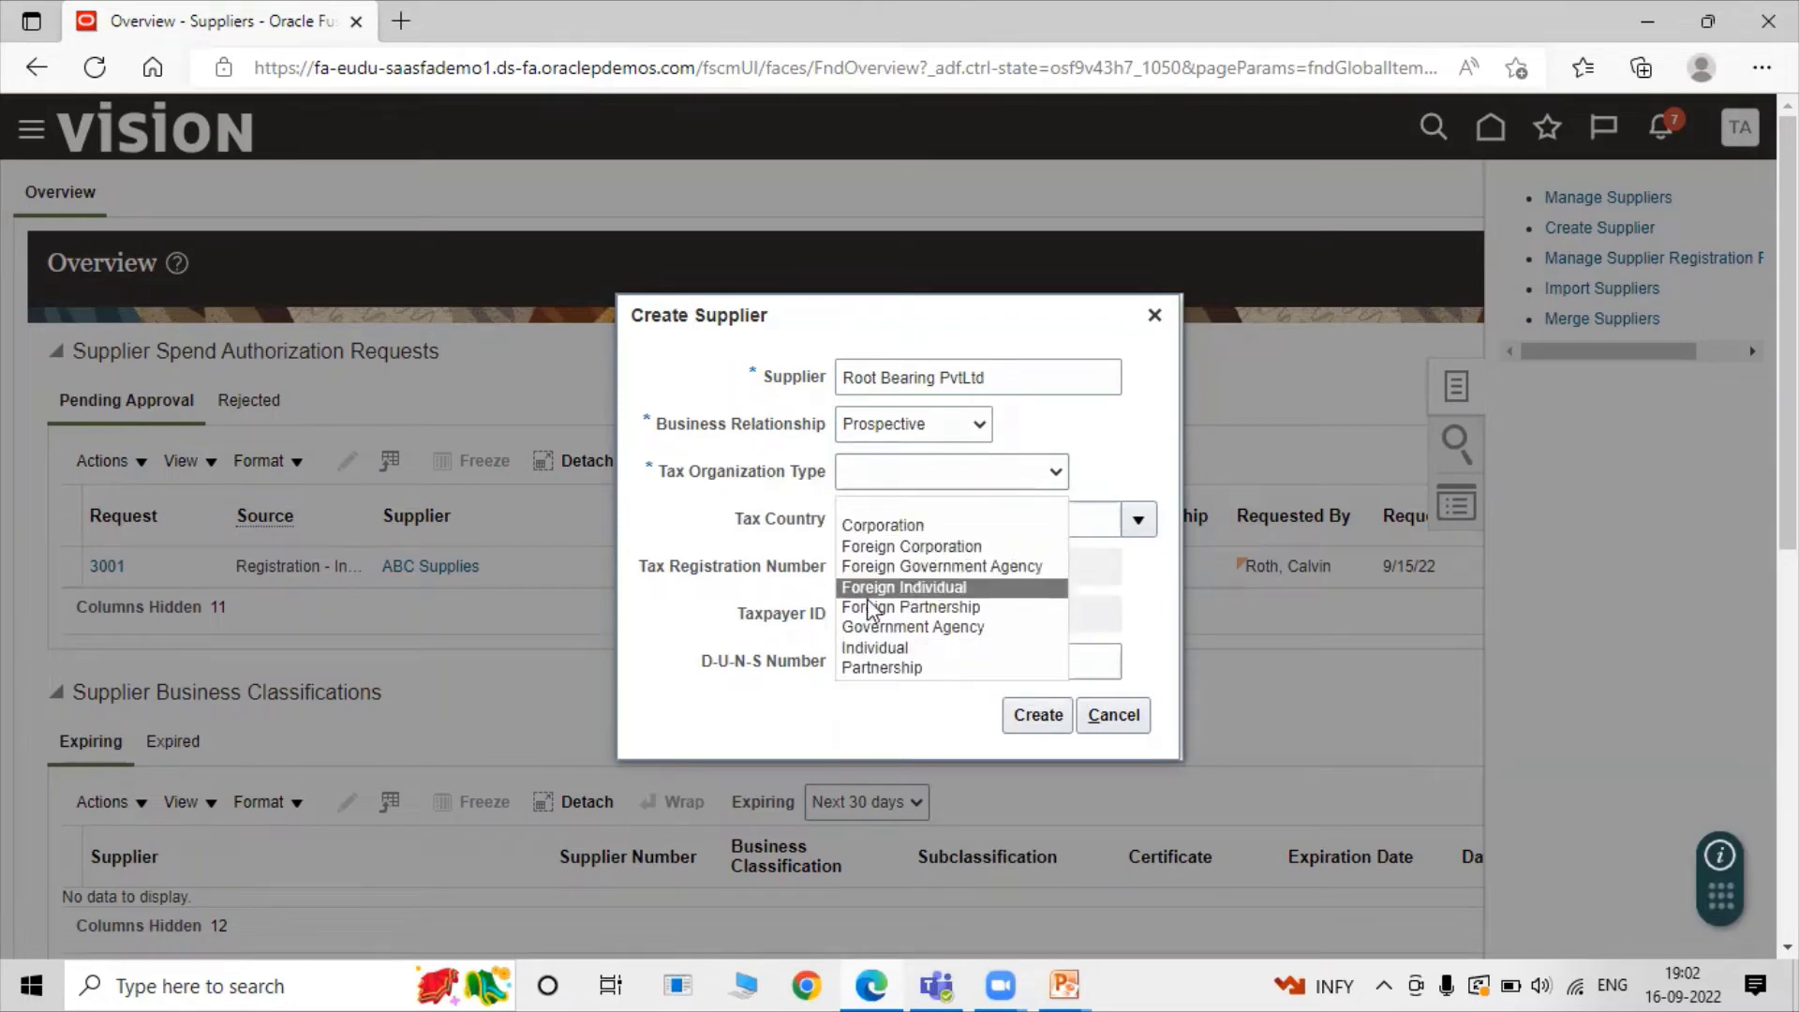
pyautogui.click(933, 526)
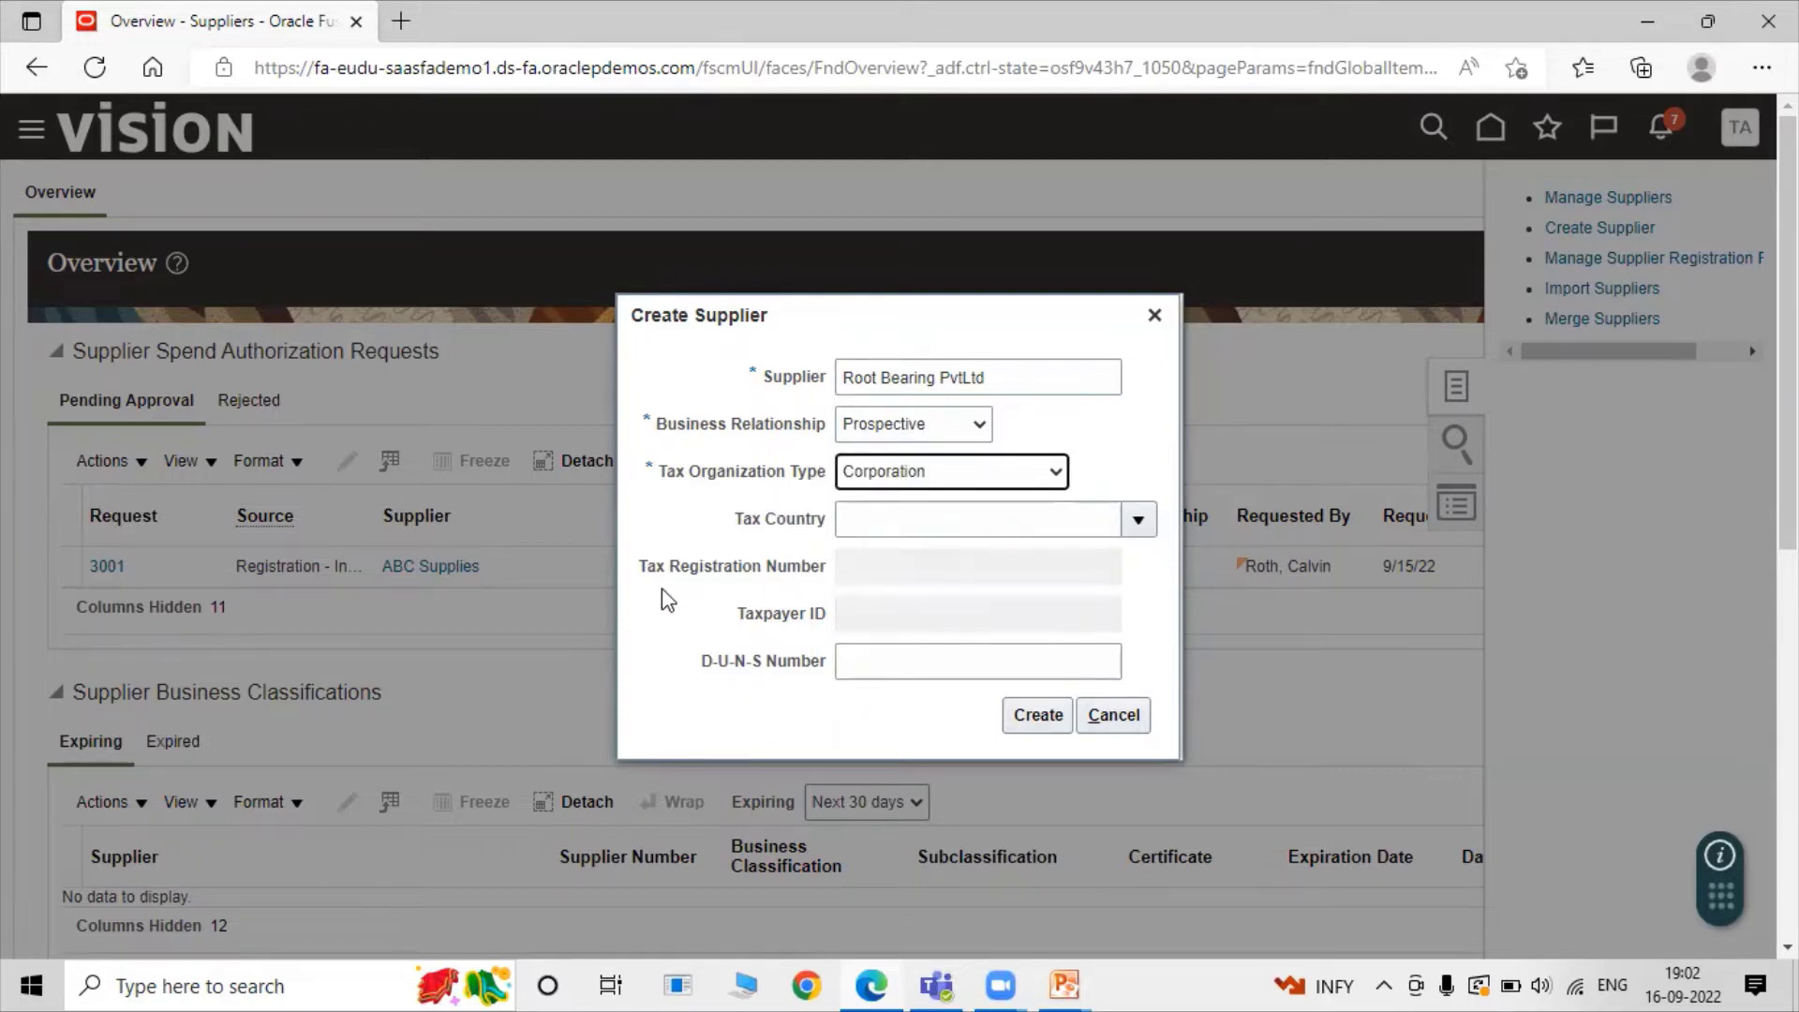
# Try Afghanistan as the supplier's tax country and clear the field again
pyautogui.click(1136, 524)
pyautogui.click(946, 614)
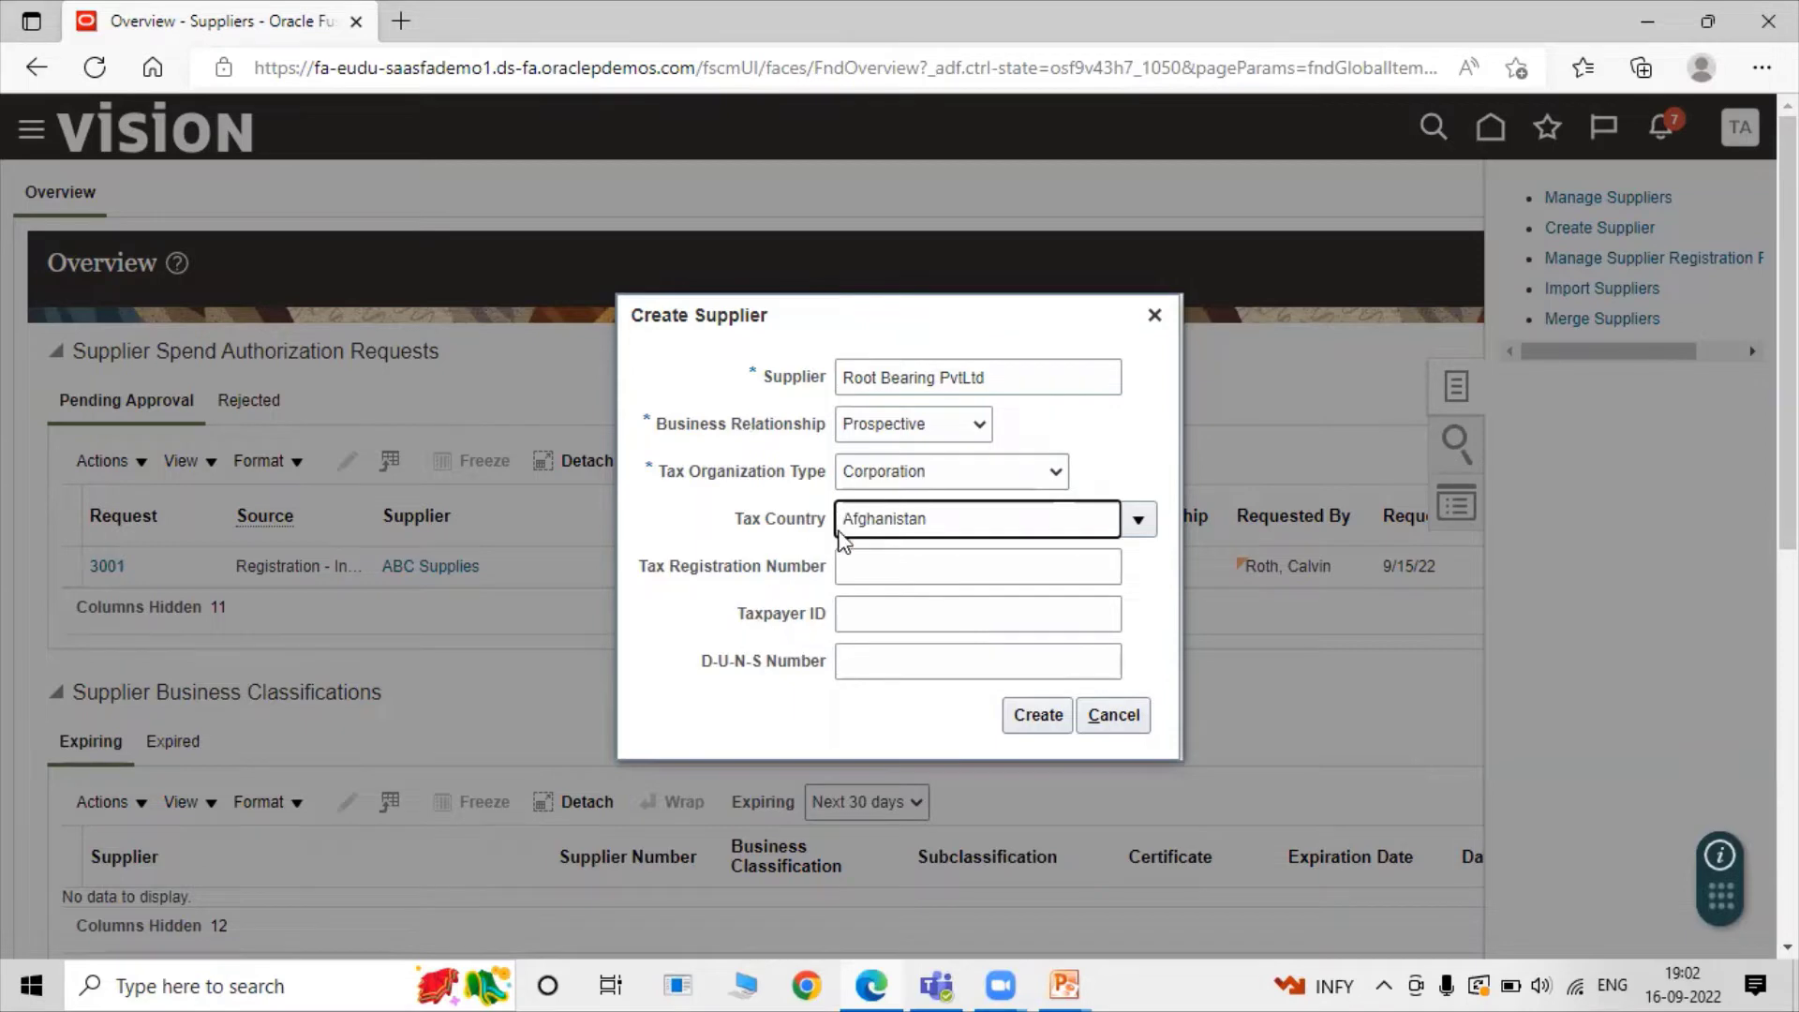
pyautogui.hotkey('ctrl', 'a')
pyautogui.press('BackSpace')
pyautogui.click(735, 406)
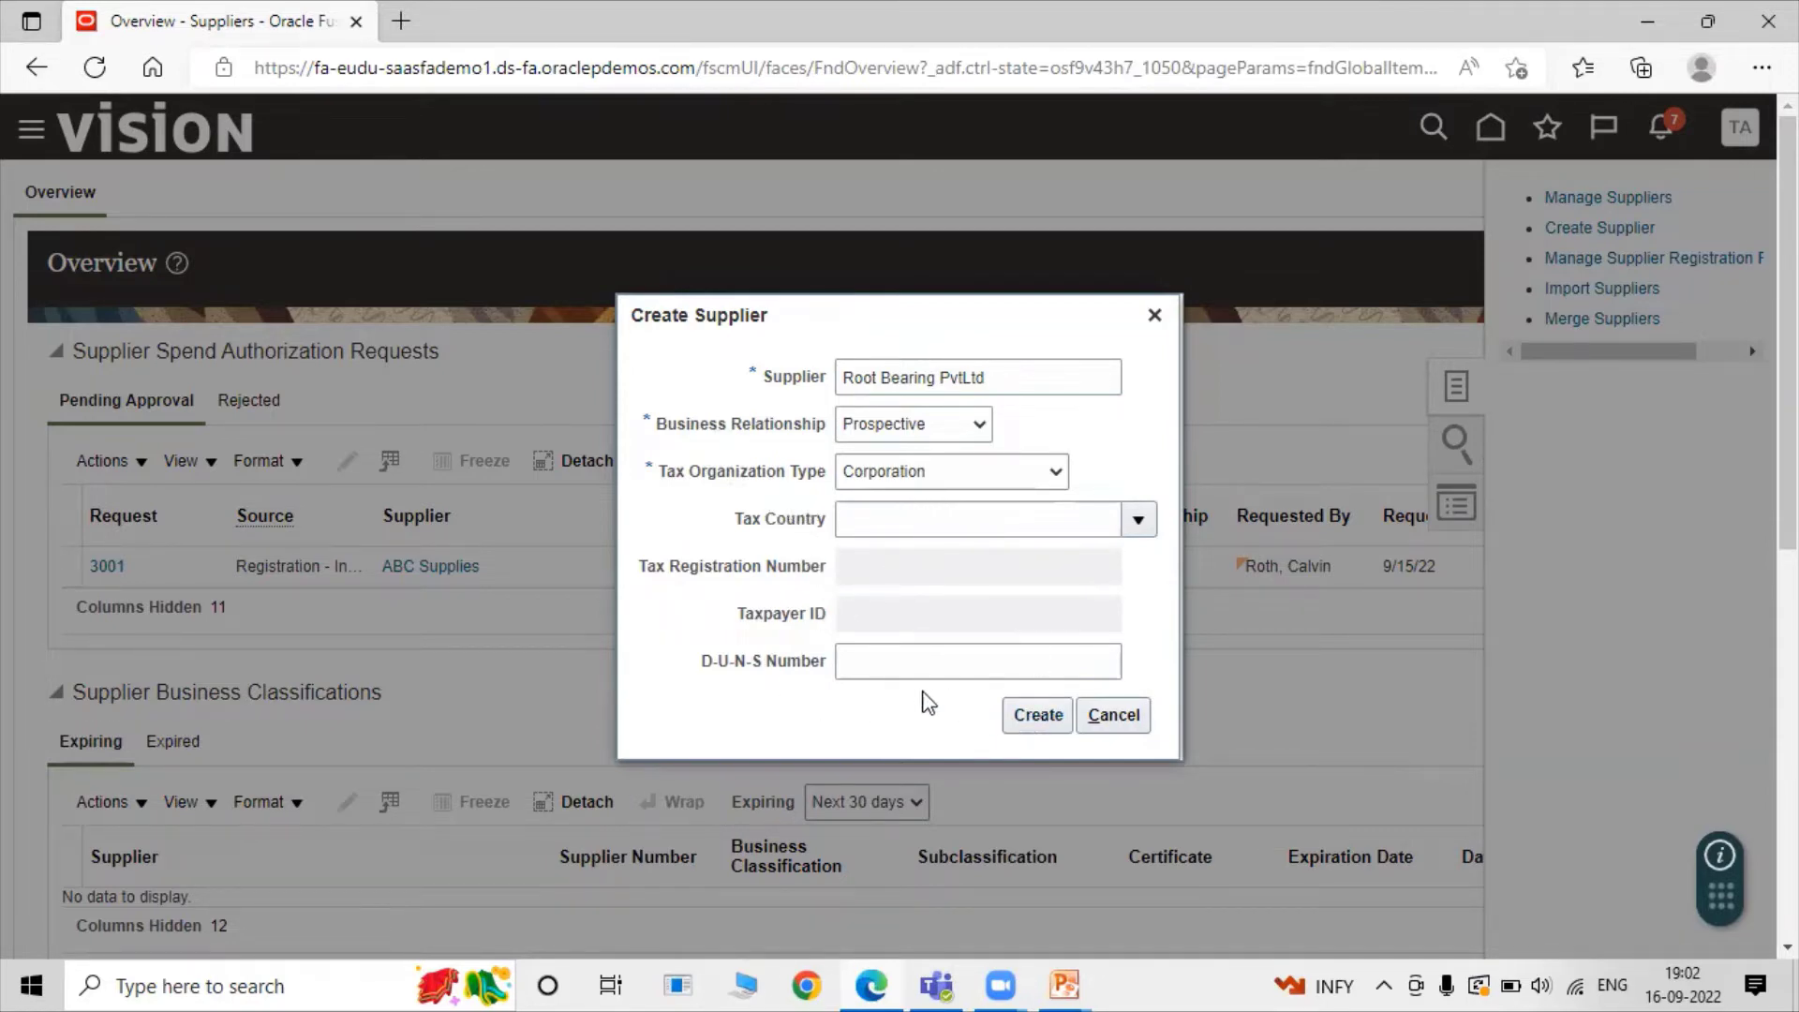
# Create the supplier and correct its name in the profile to Root Bearing Pvt Ltd
pyautogui.click(1025, 717)
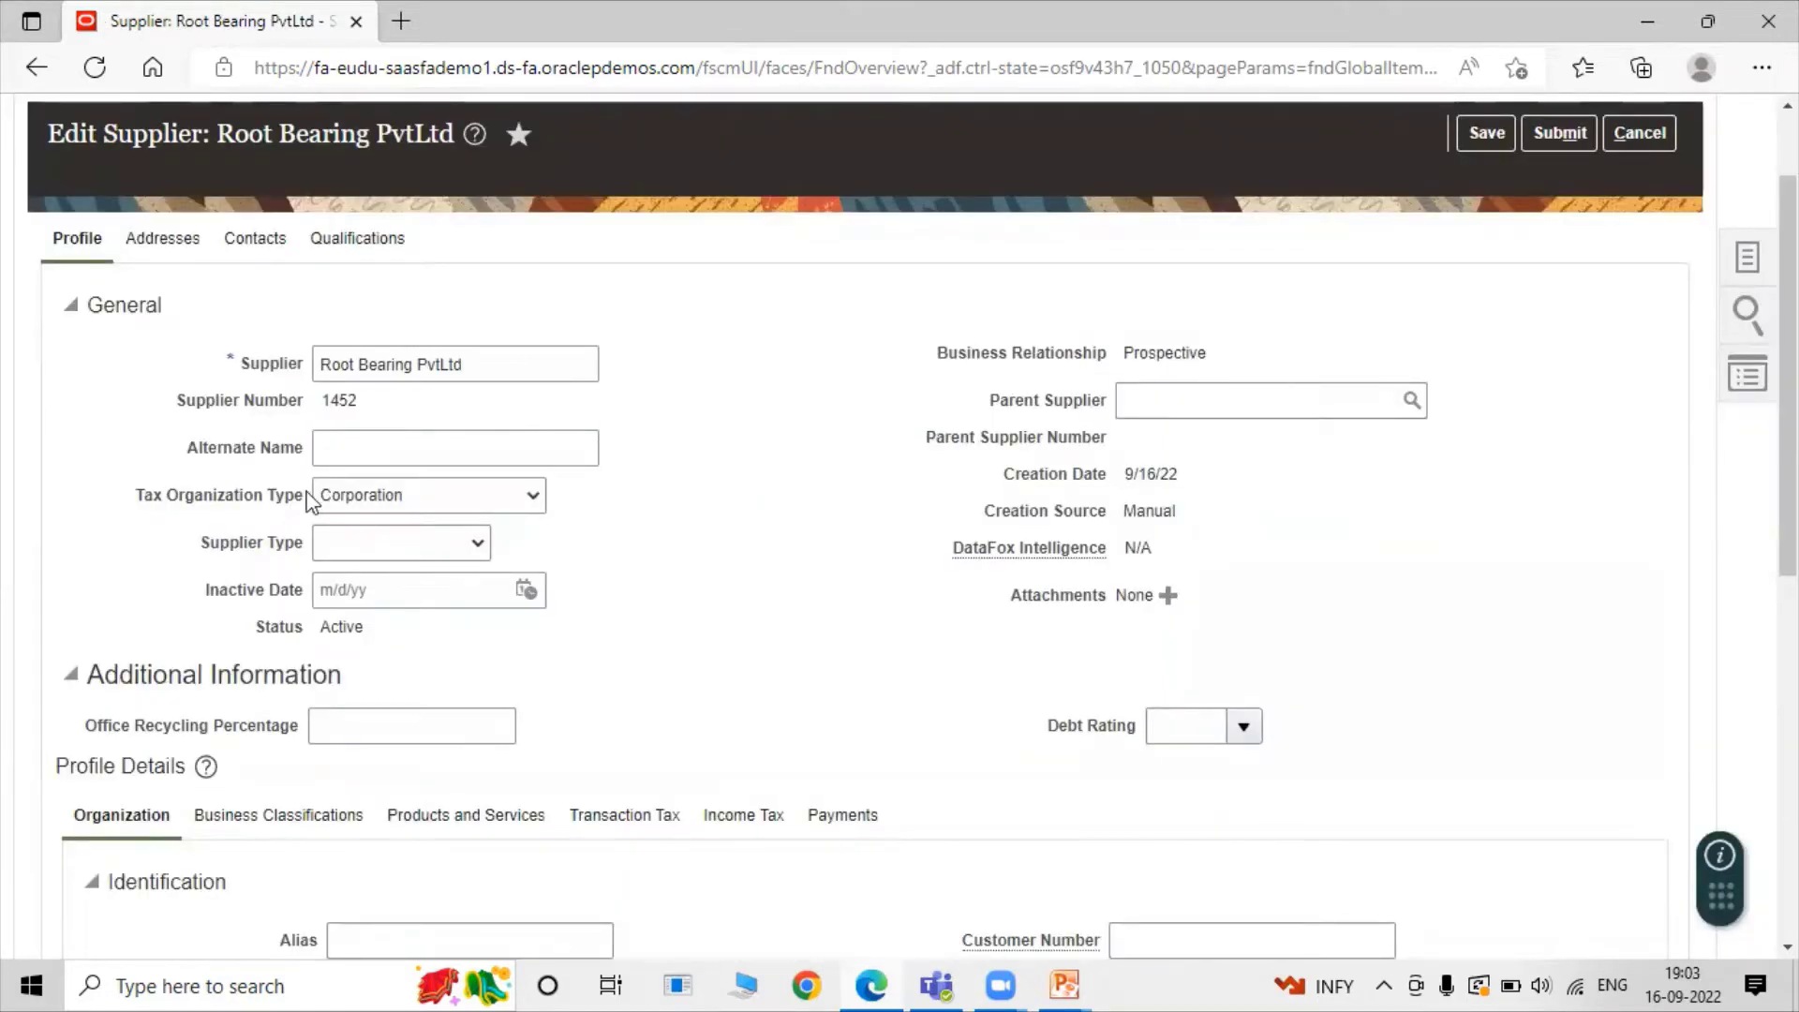
pyautogui.scroll(2, 515, 456)
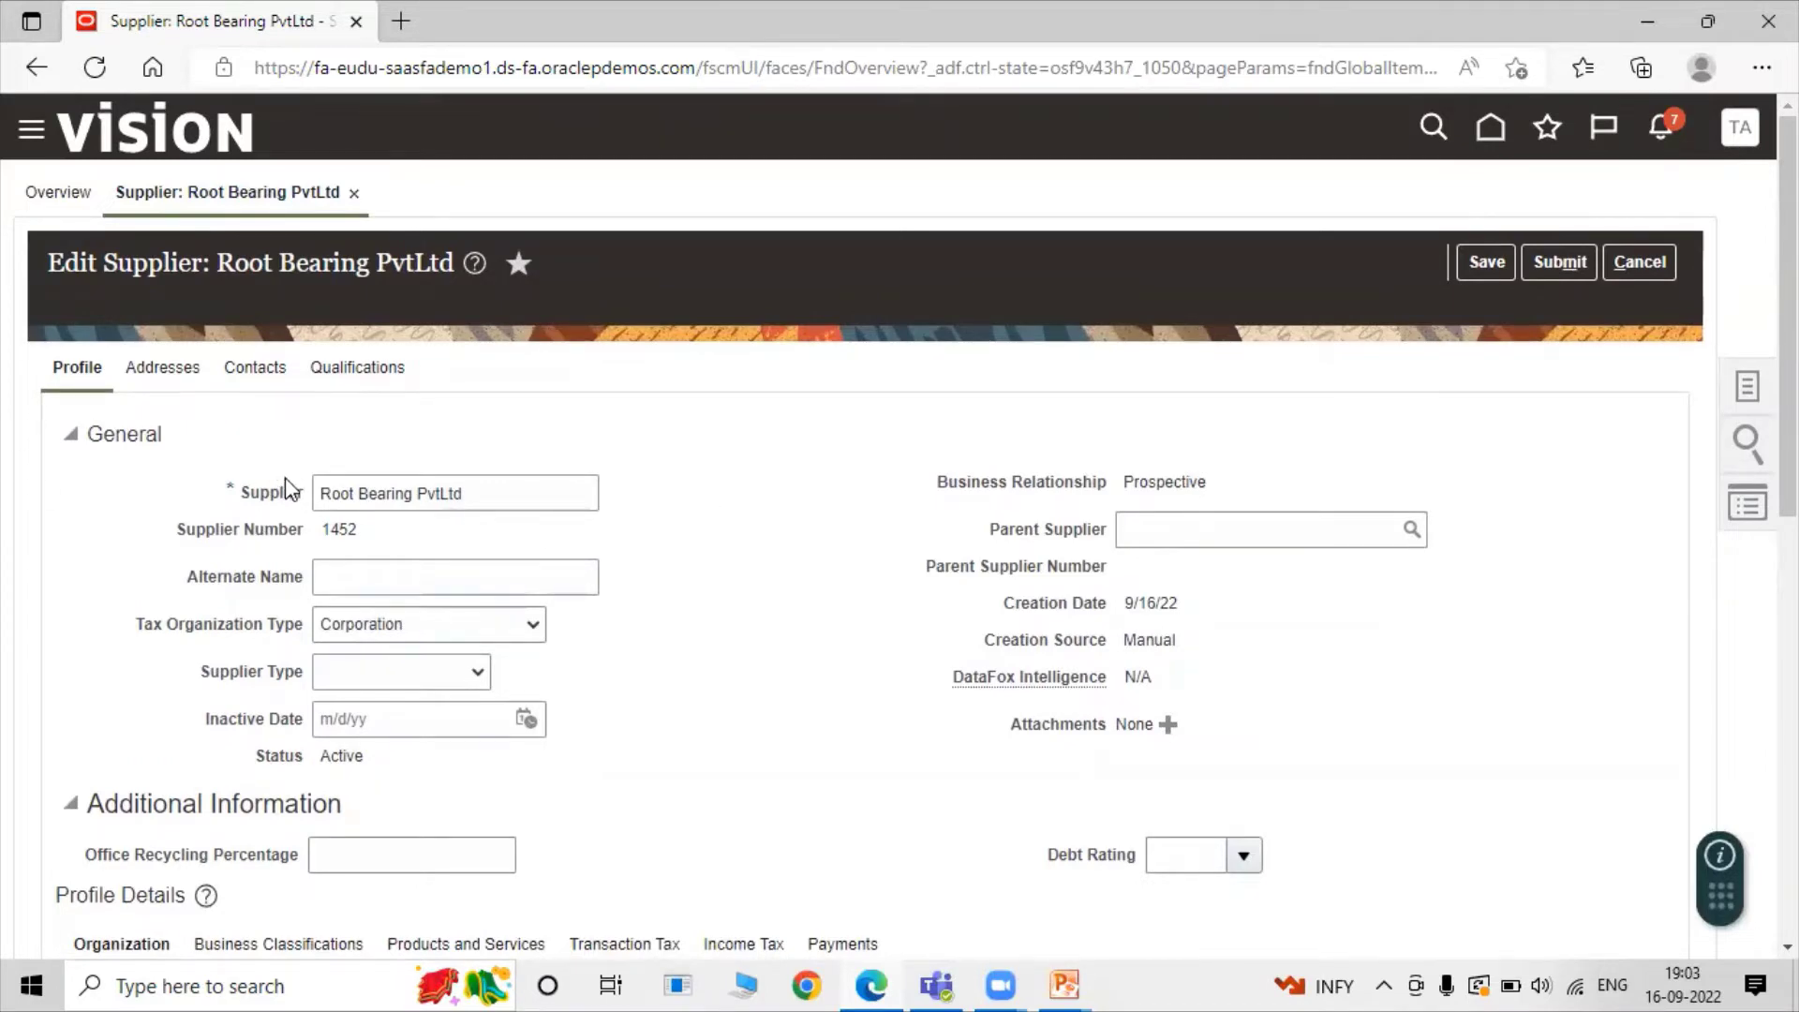
pyautogui.click(461, 495)
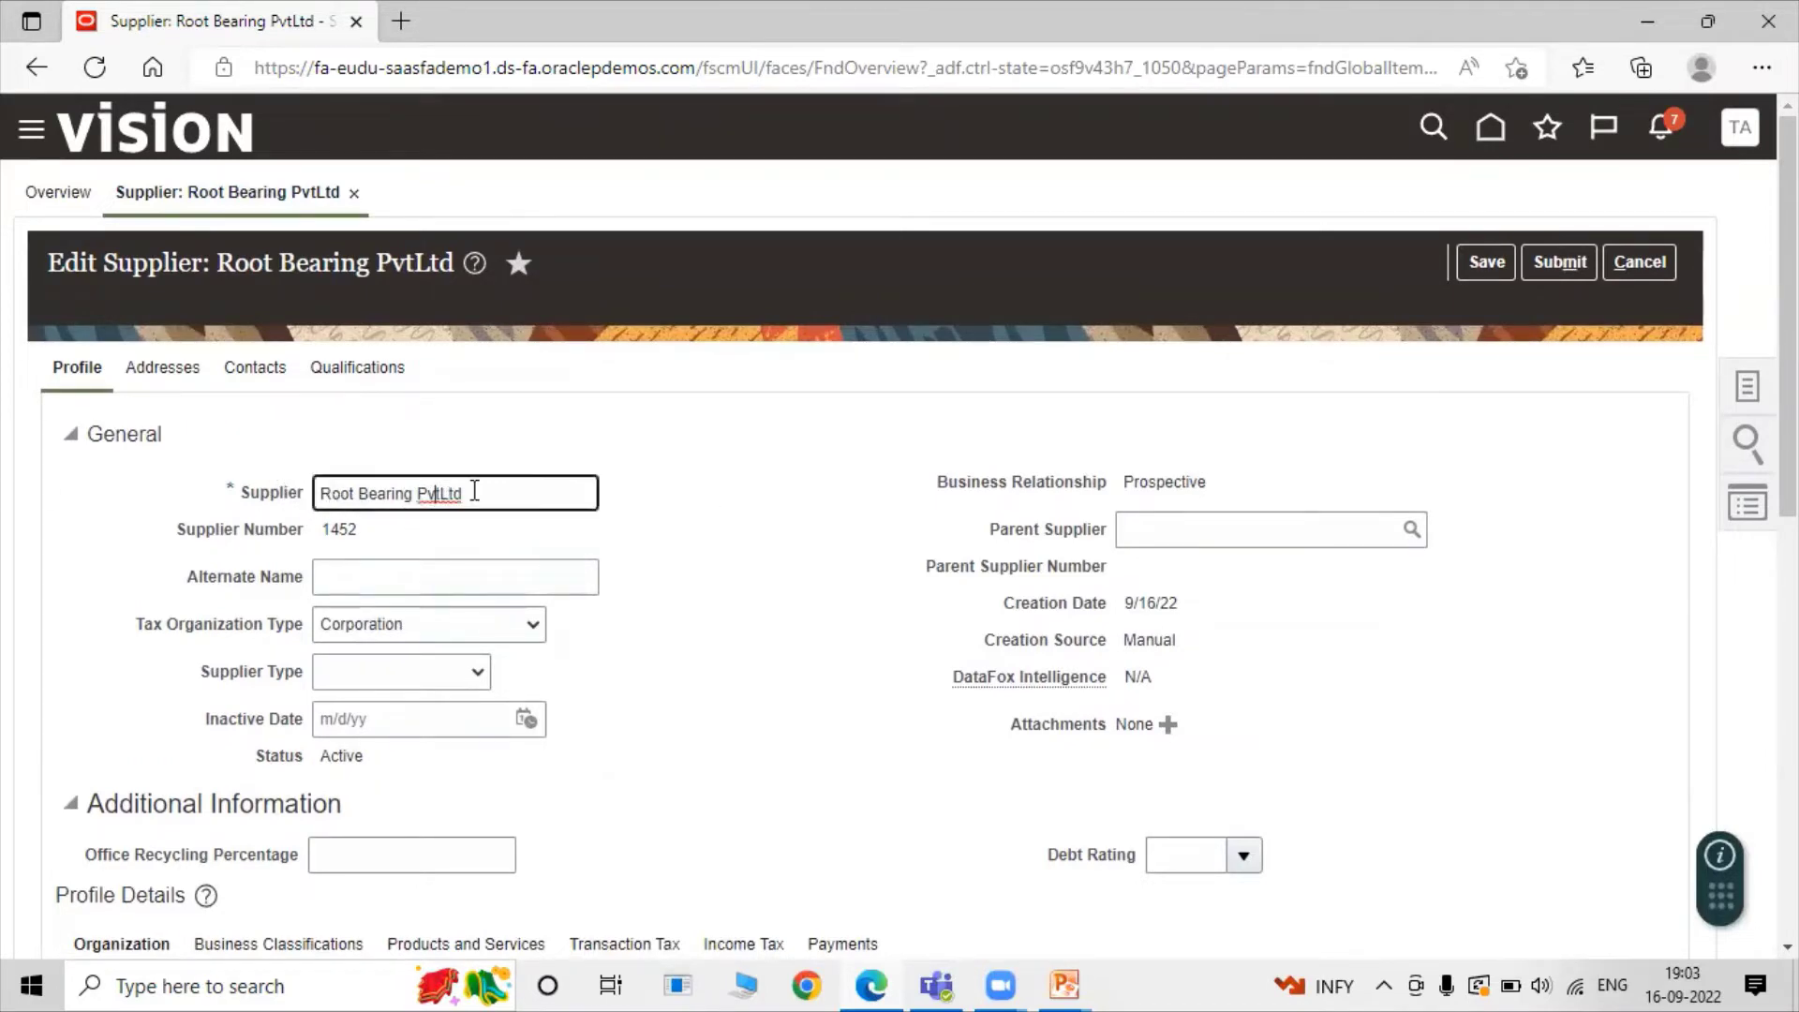
pyautogui.click(688, 524)
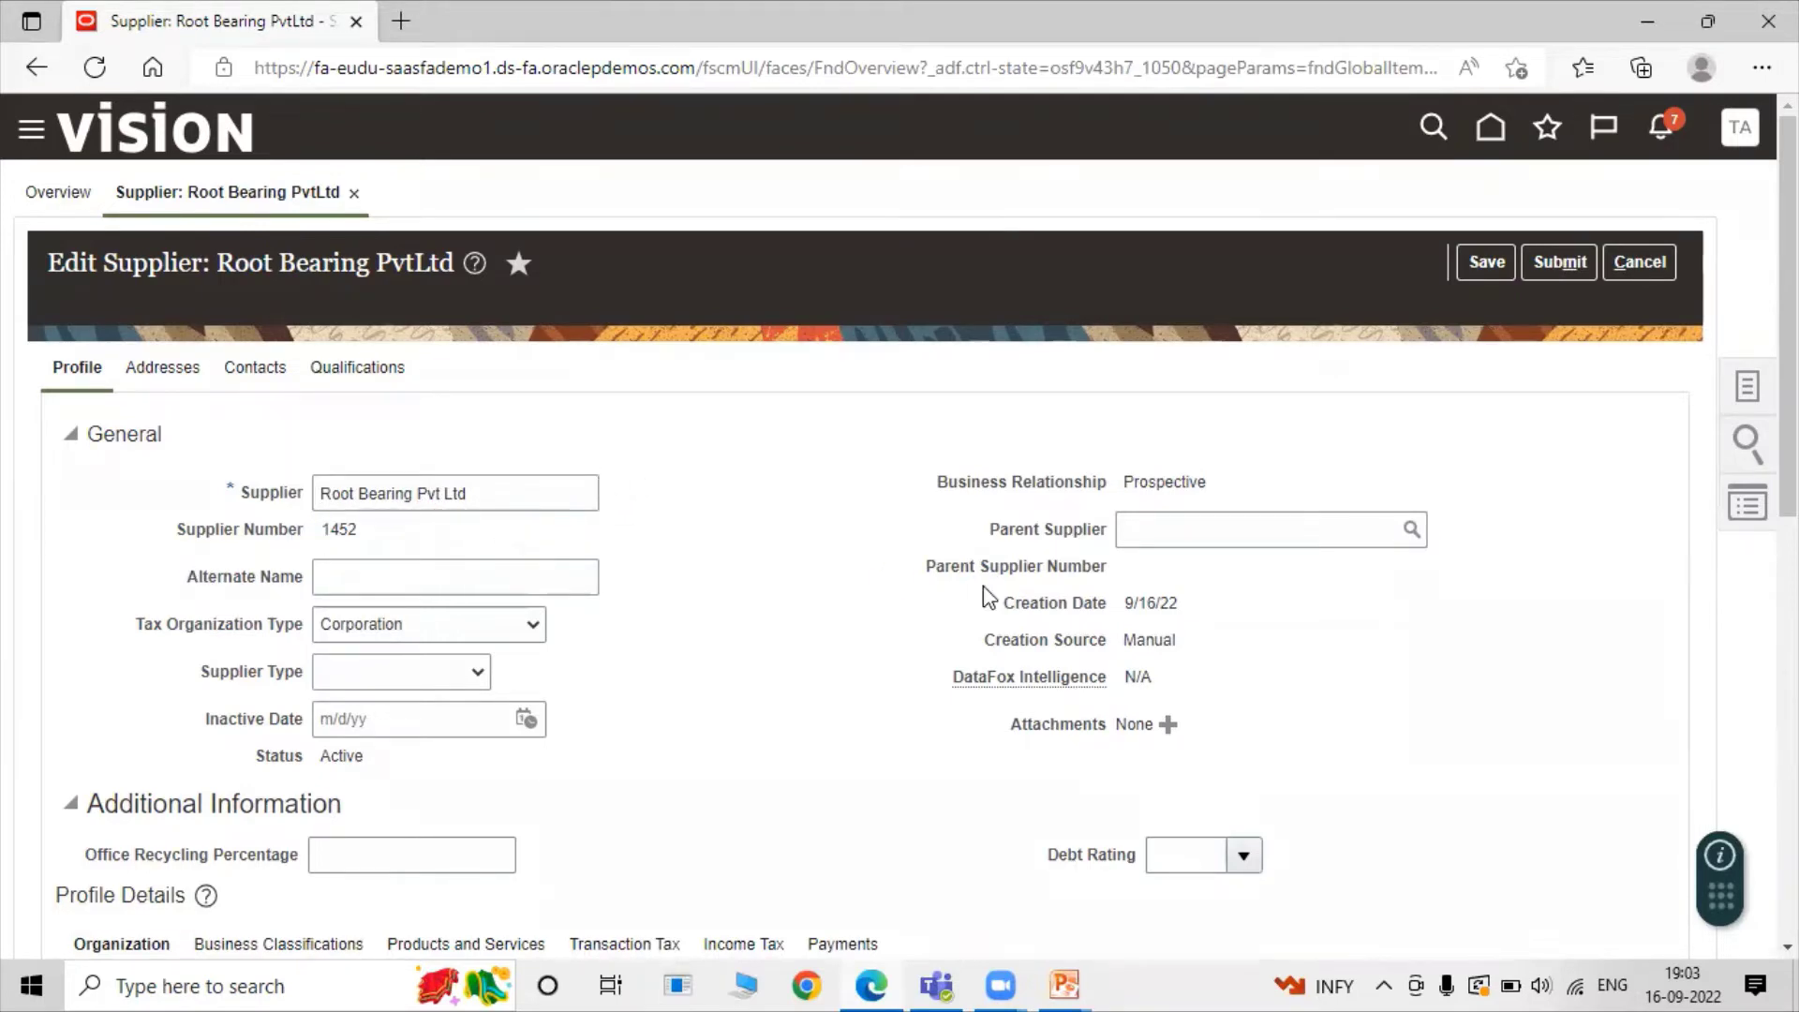
# Open the application's home page in a second browser tab, keeping the supplier record open
pyautogui.rightClick(1491, 133)
pyautogui.click(1497, 155)
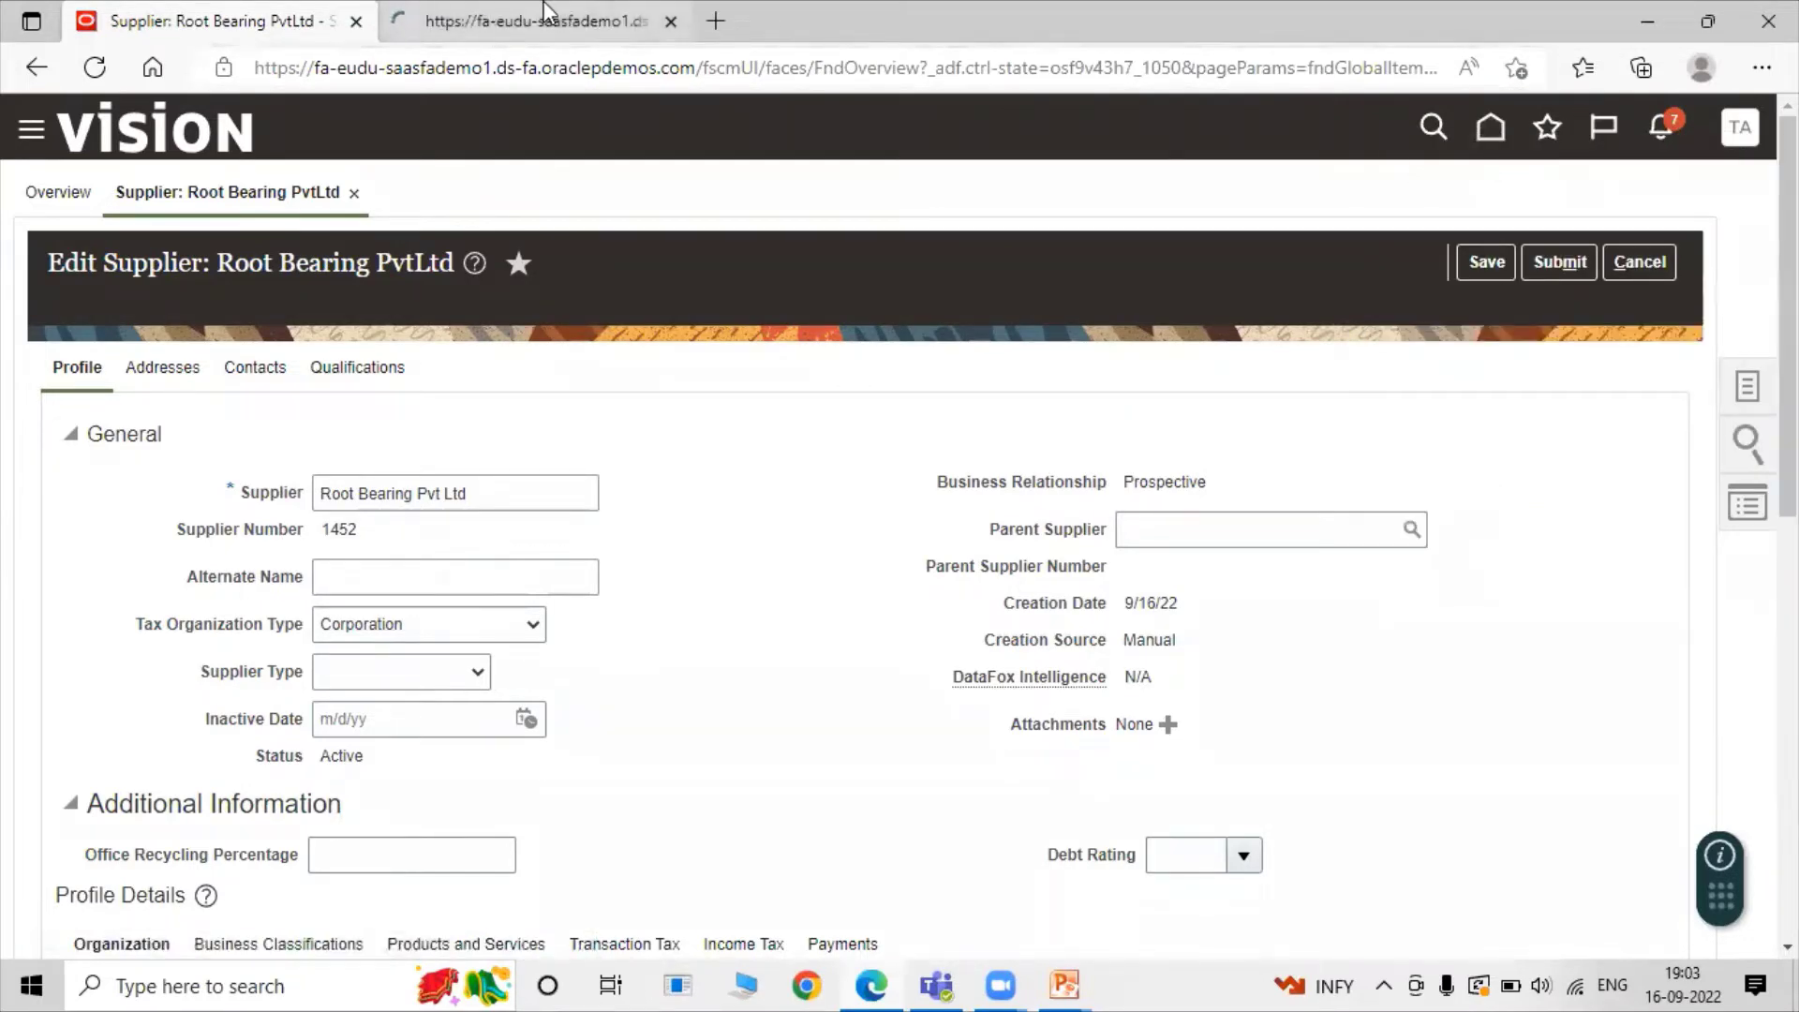
pyautogui.click(556, 13)
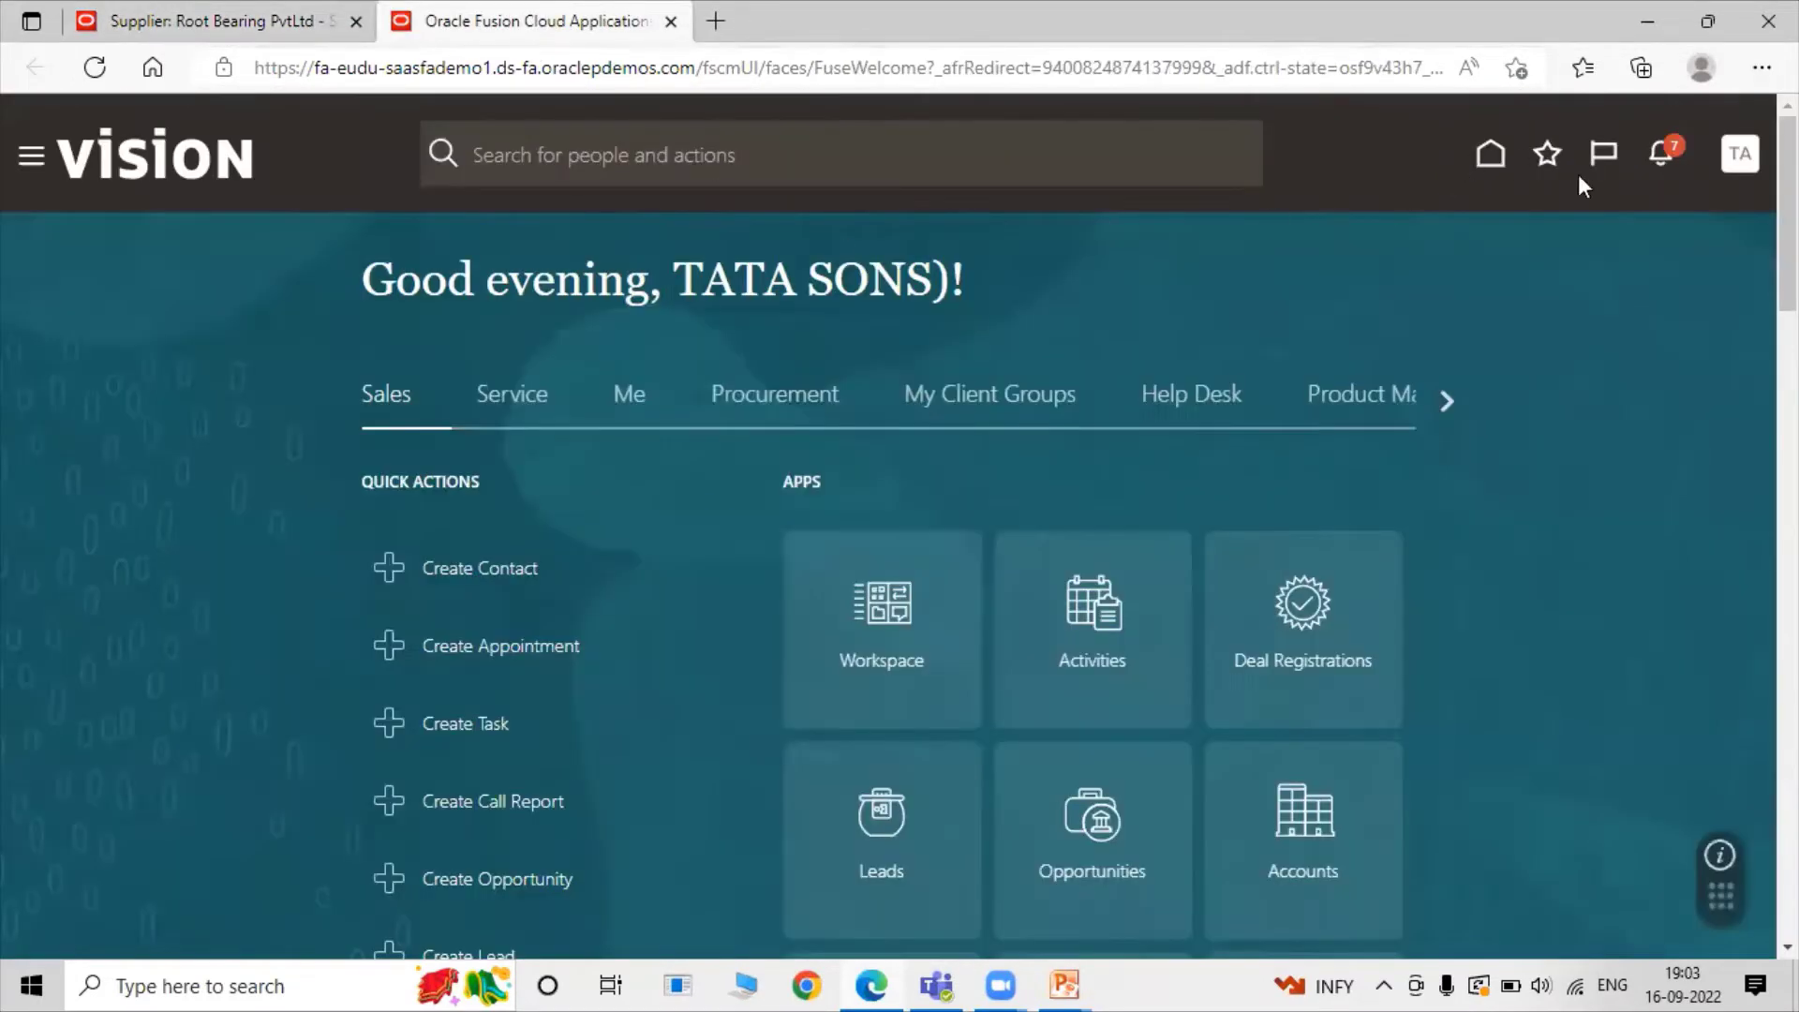
pyautogui.click(290, 13)
pyautogui.click(491, 15)
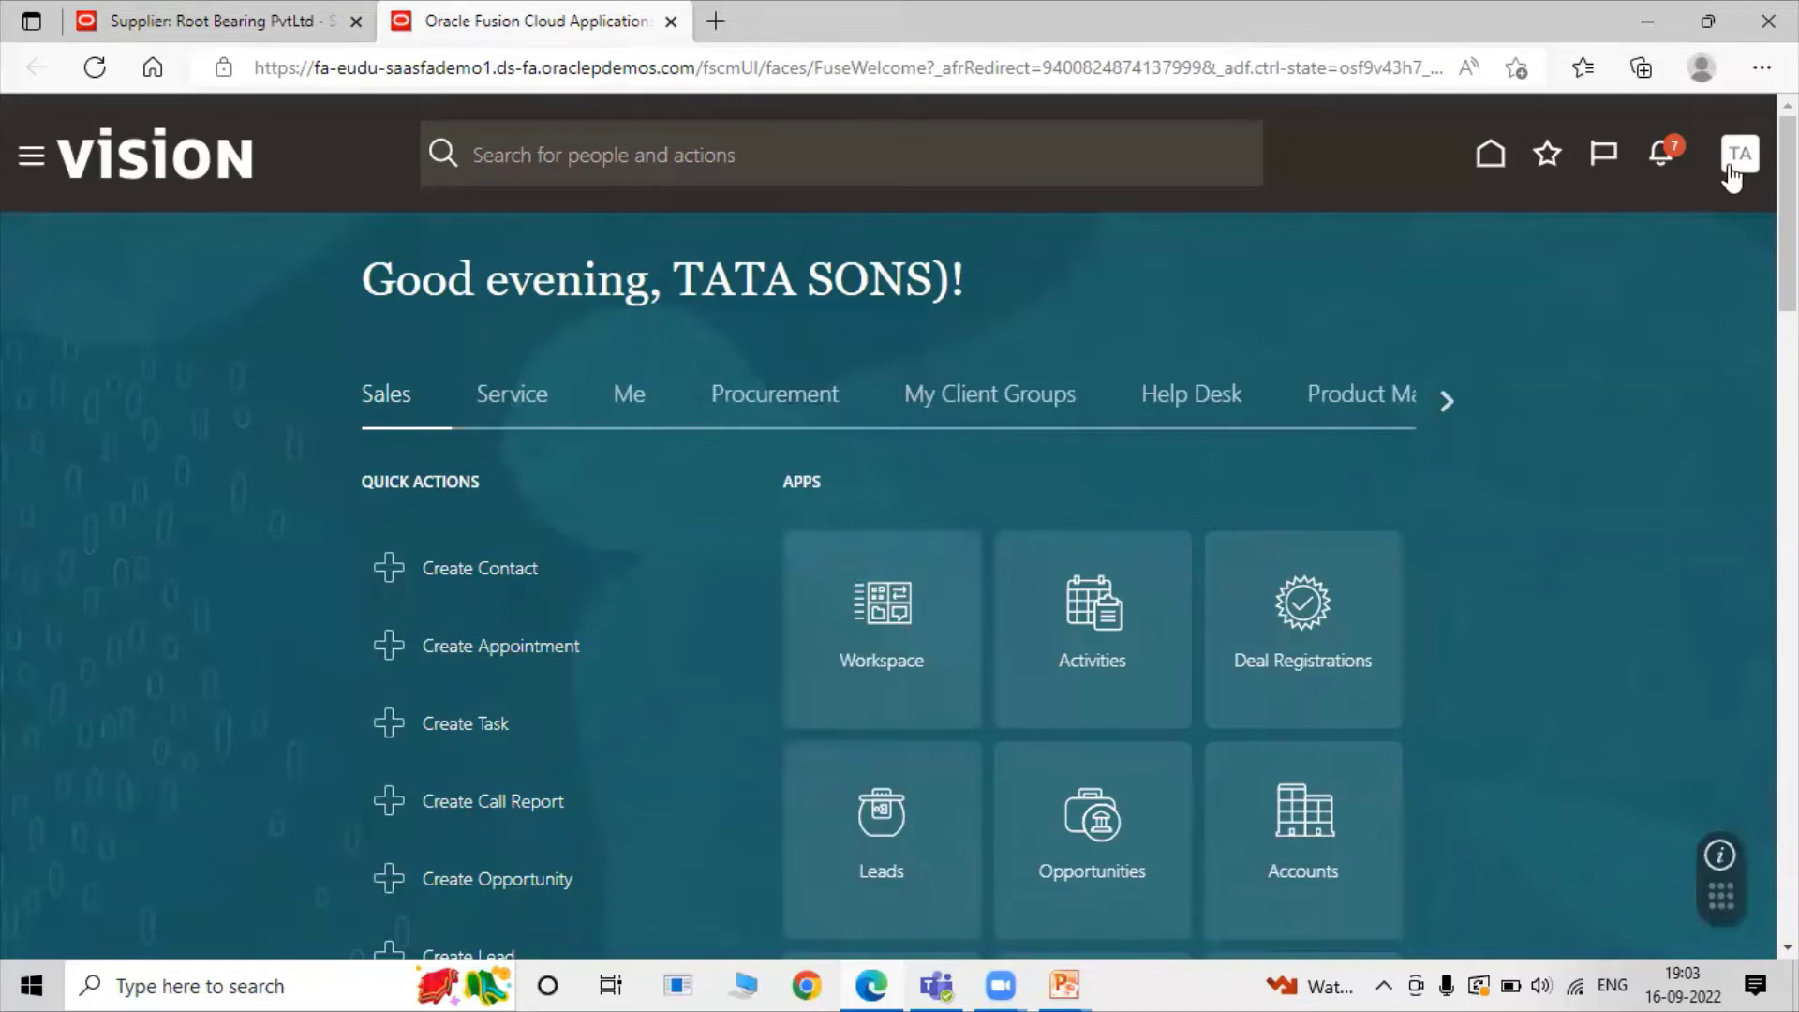
# Open the TATA Implementation Project from the implementation projects in Setup and Maintenance
pyautogui.click(1735, 166)
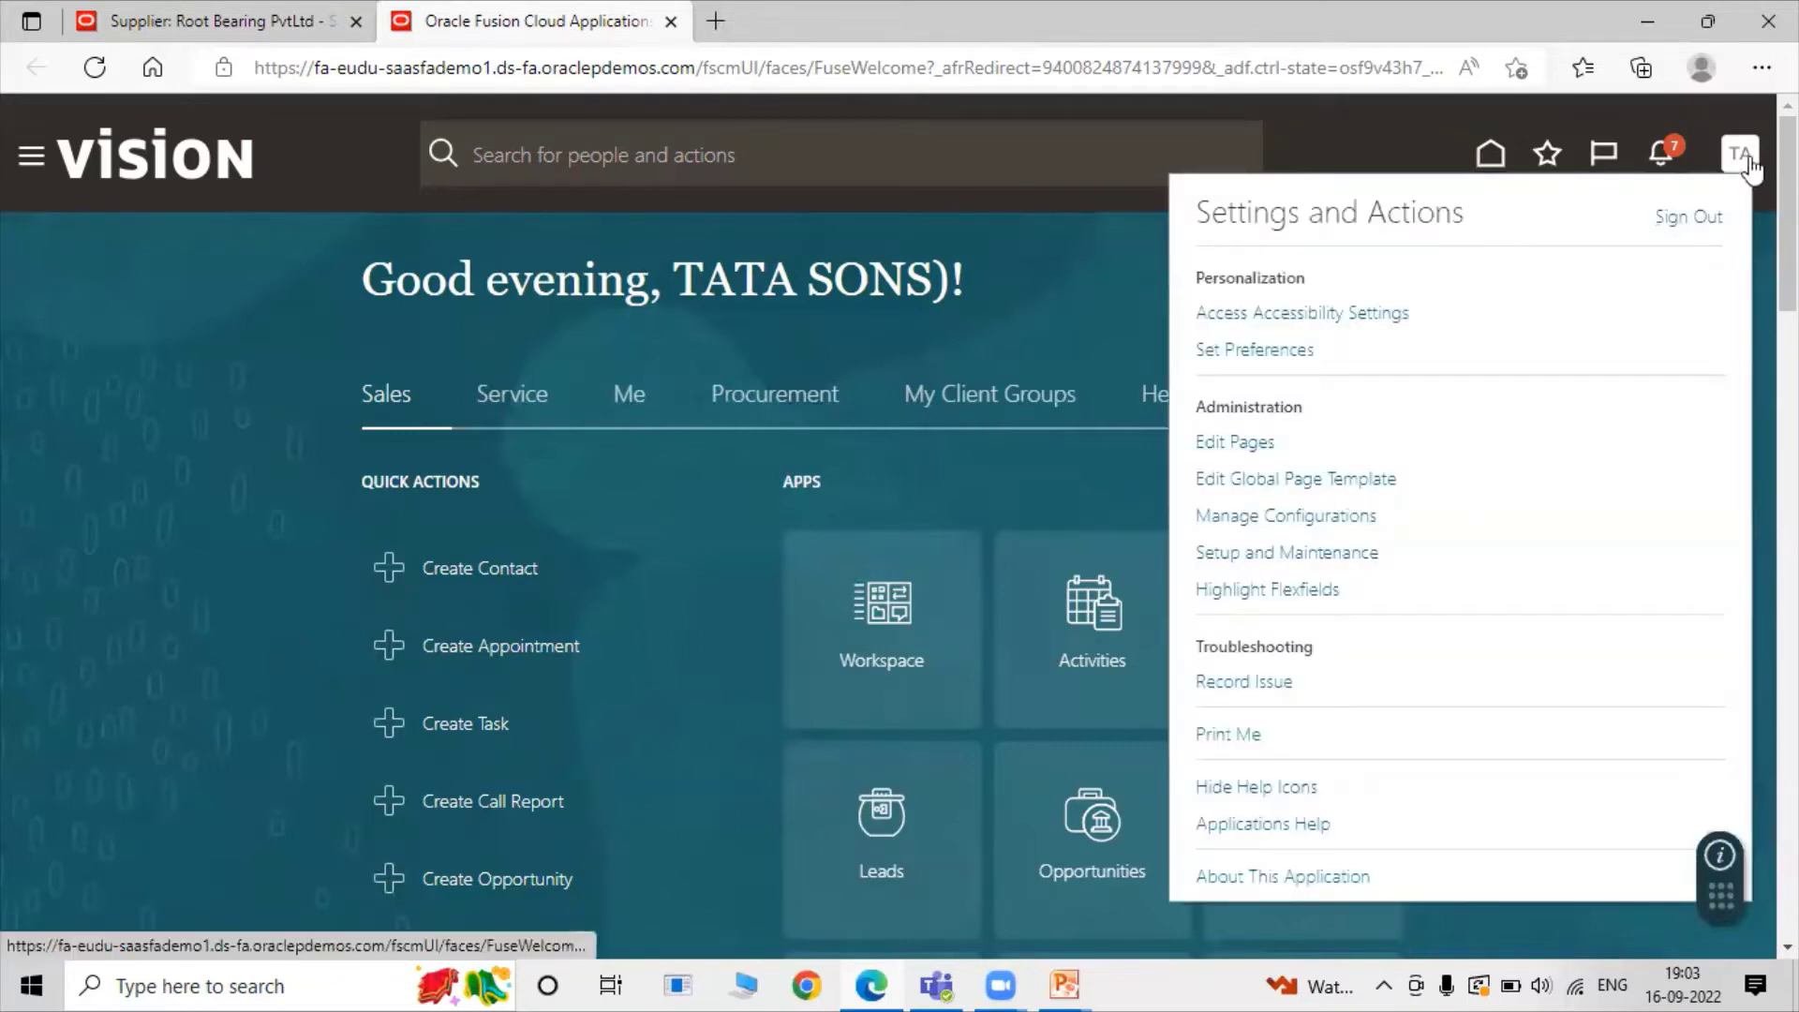
pyautogui.click(1282, 552)
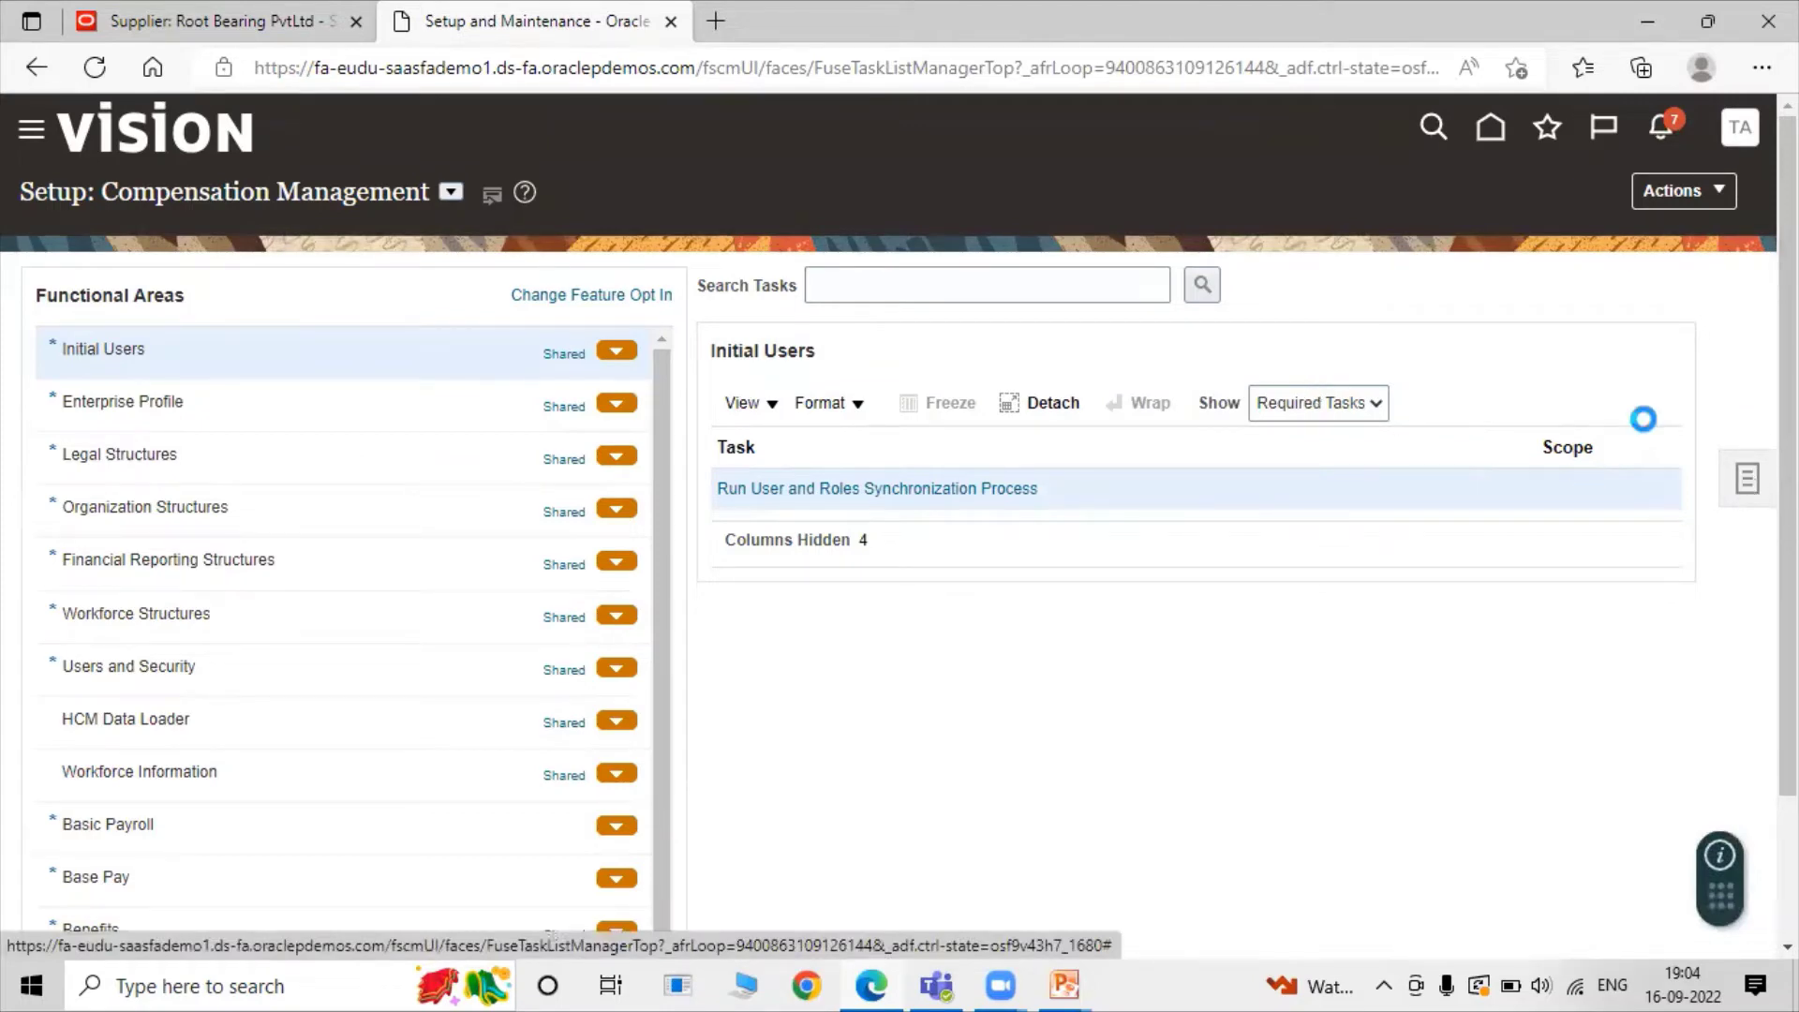
pyautogui.click(1748, 484)
pyautogui.click(1614, 279)
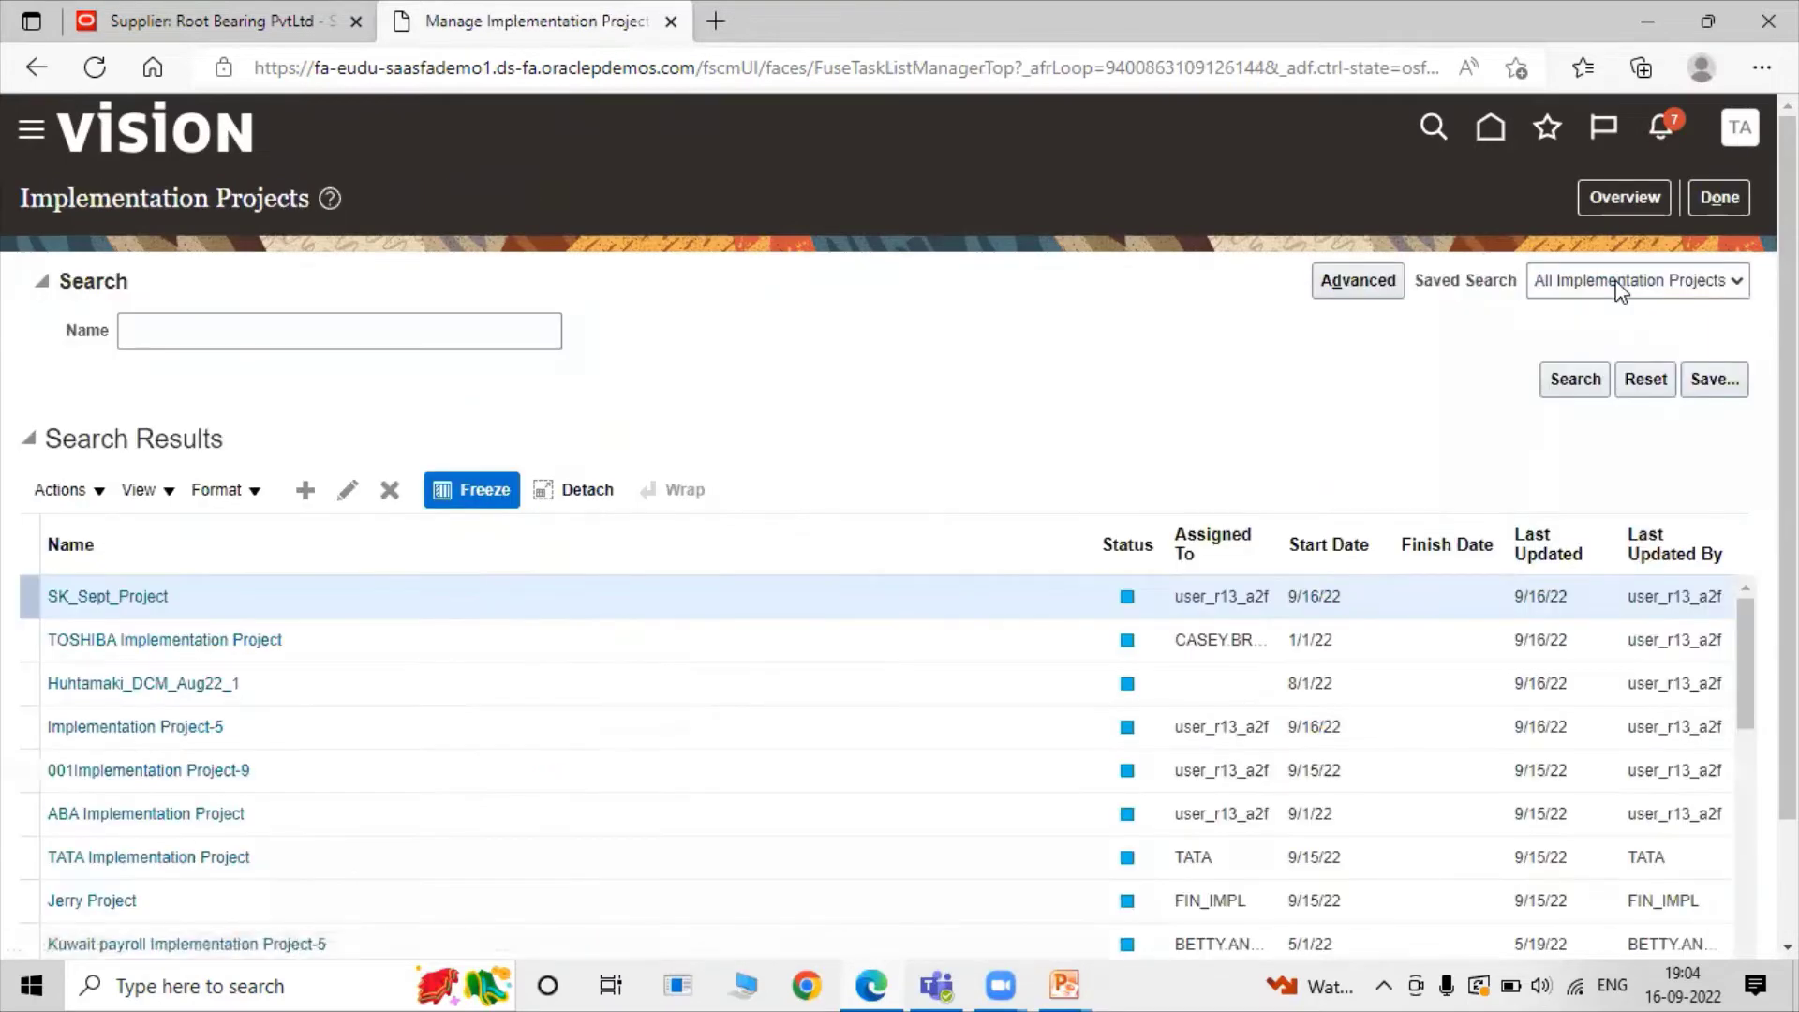
pyautogui.click(146, 858)
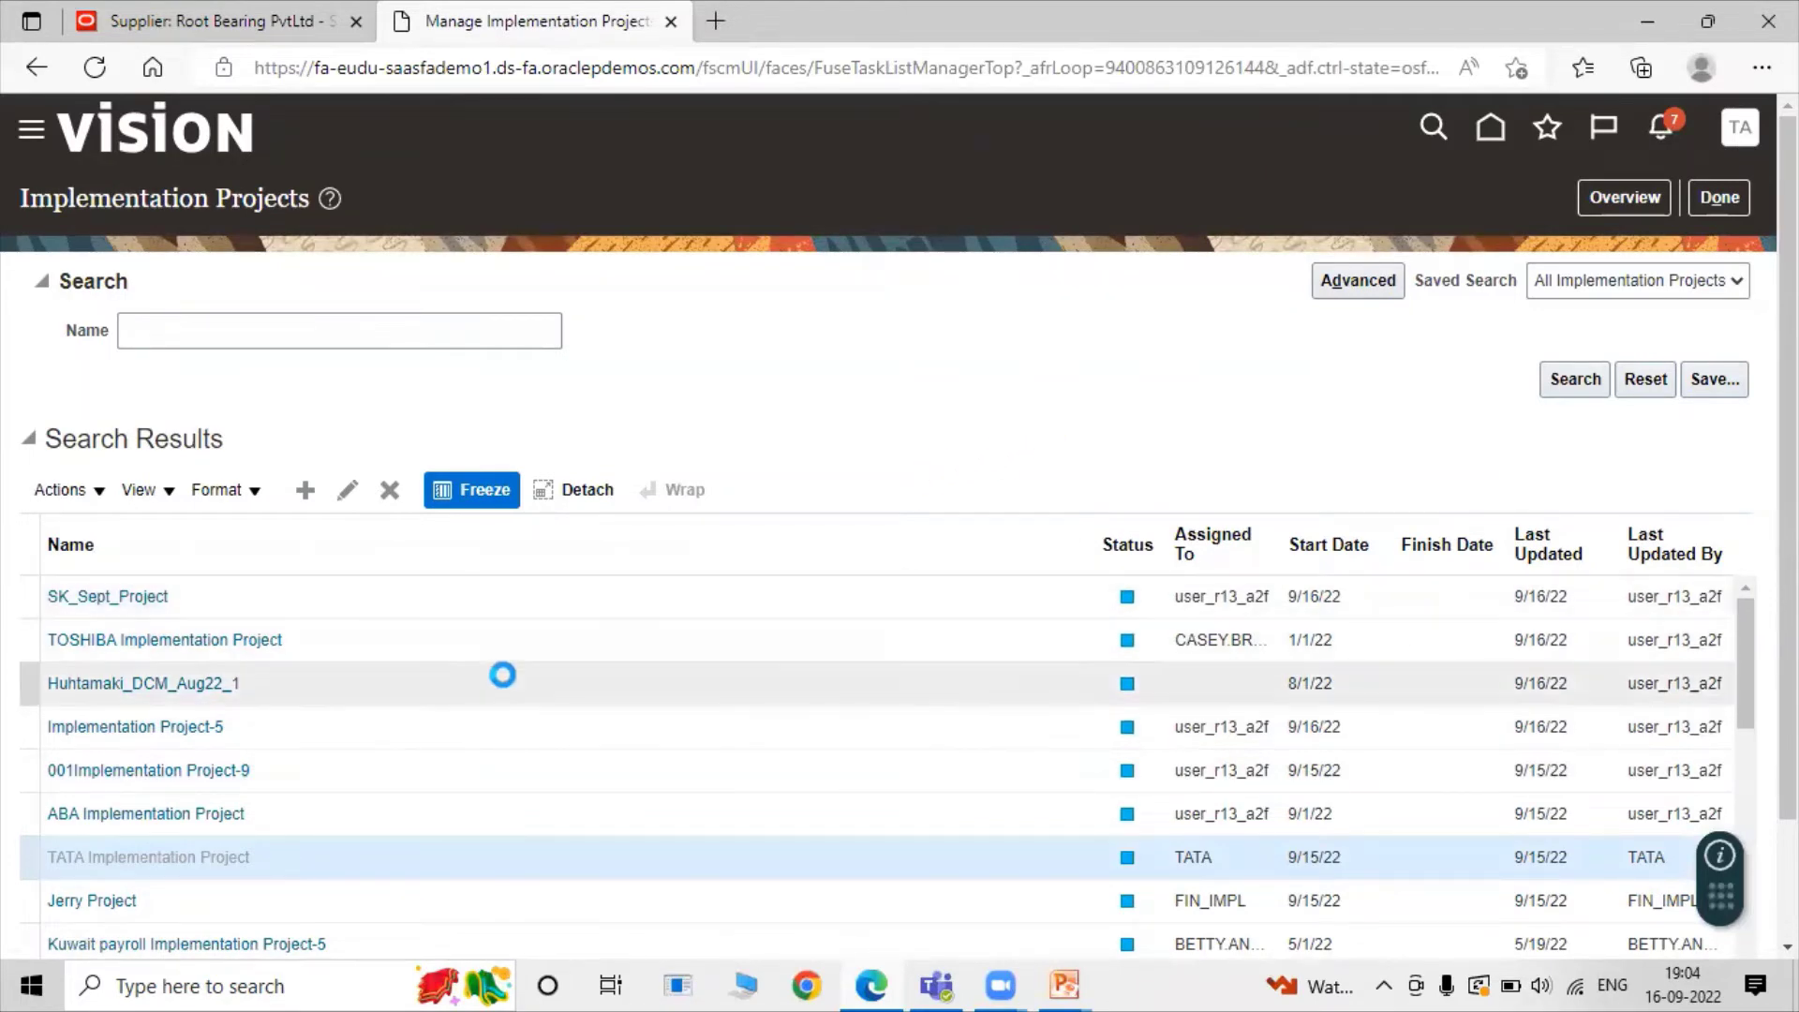
# Search the implementation project's tasks for Specify Supplier
pyautogui.click(219, 539)
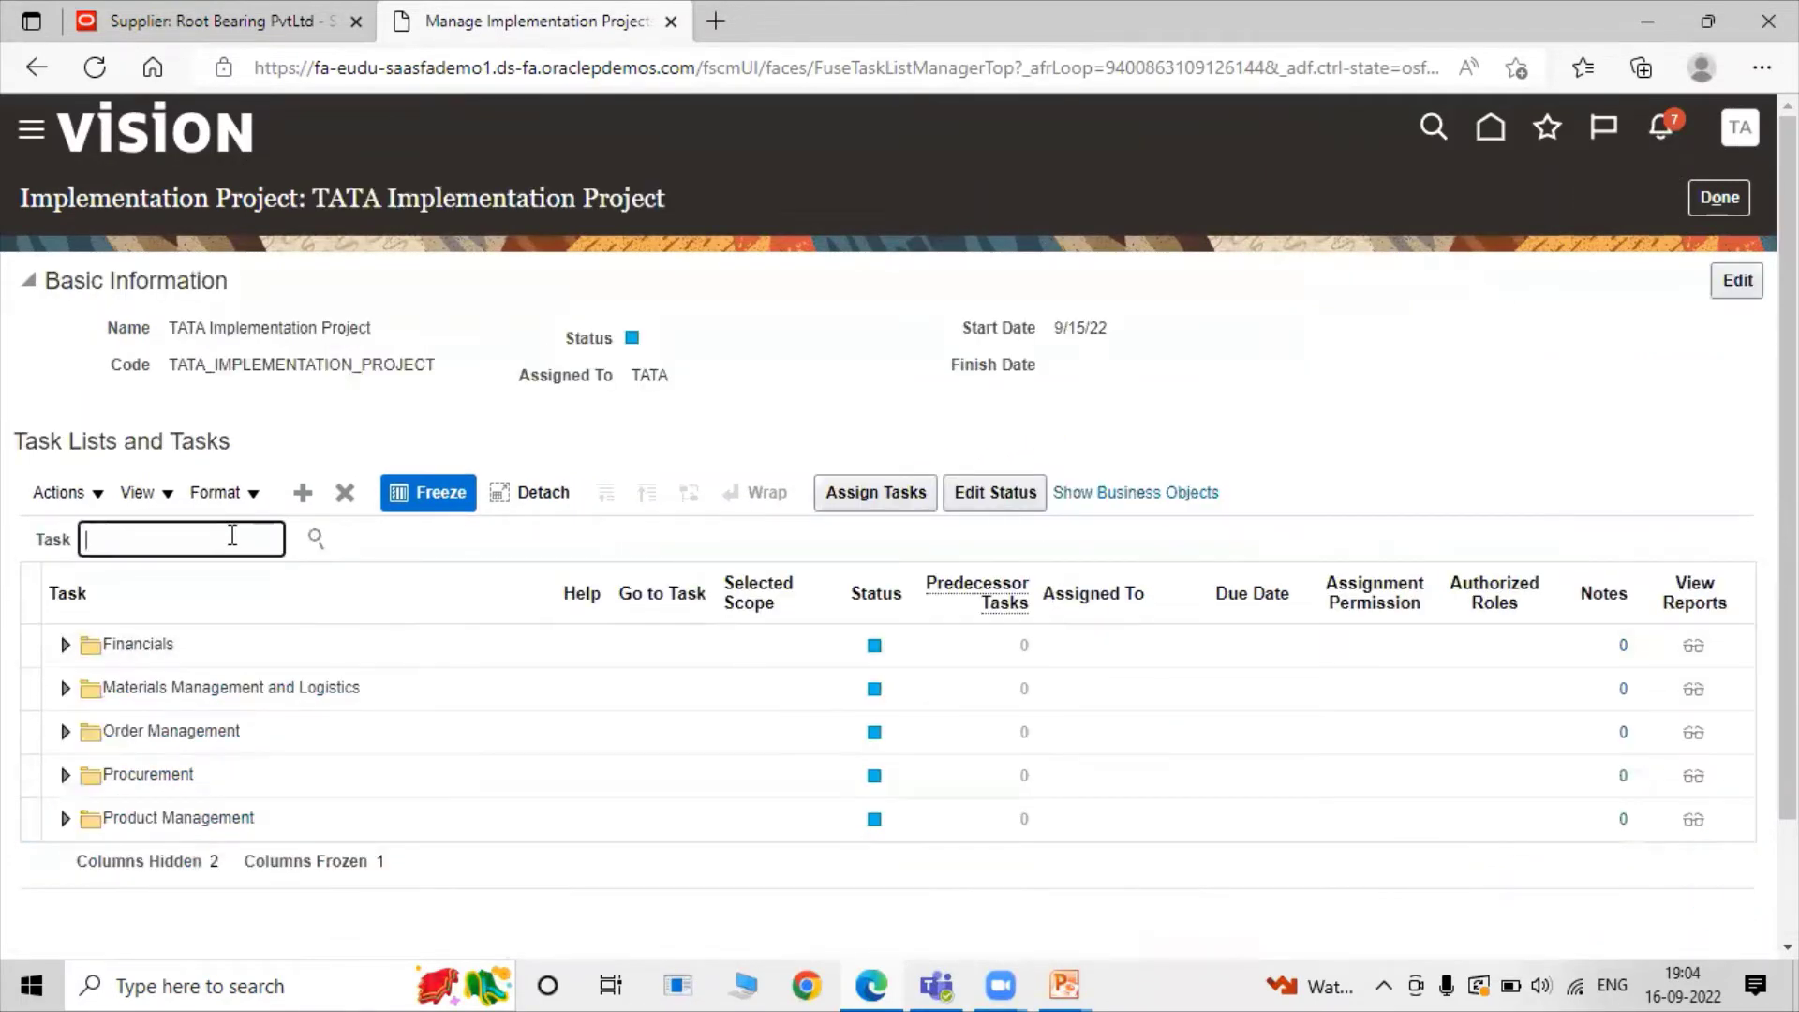
pyautogui.write('Specify Supplier')
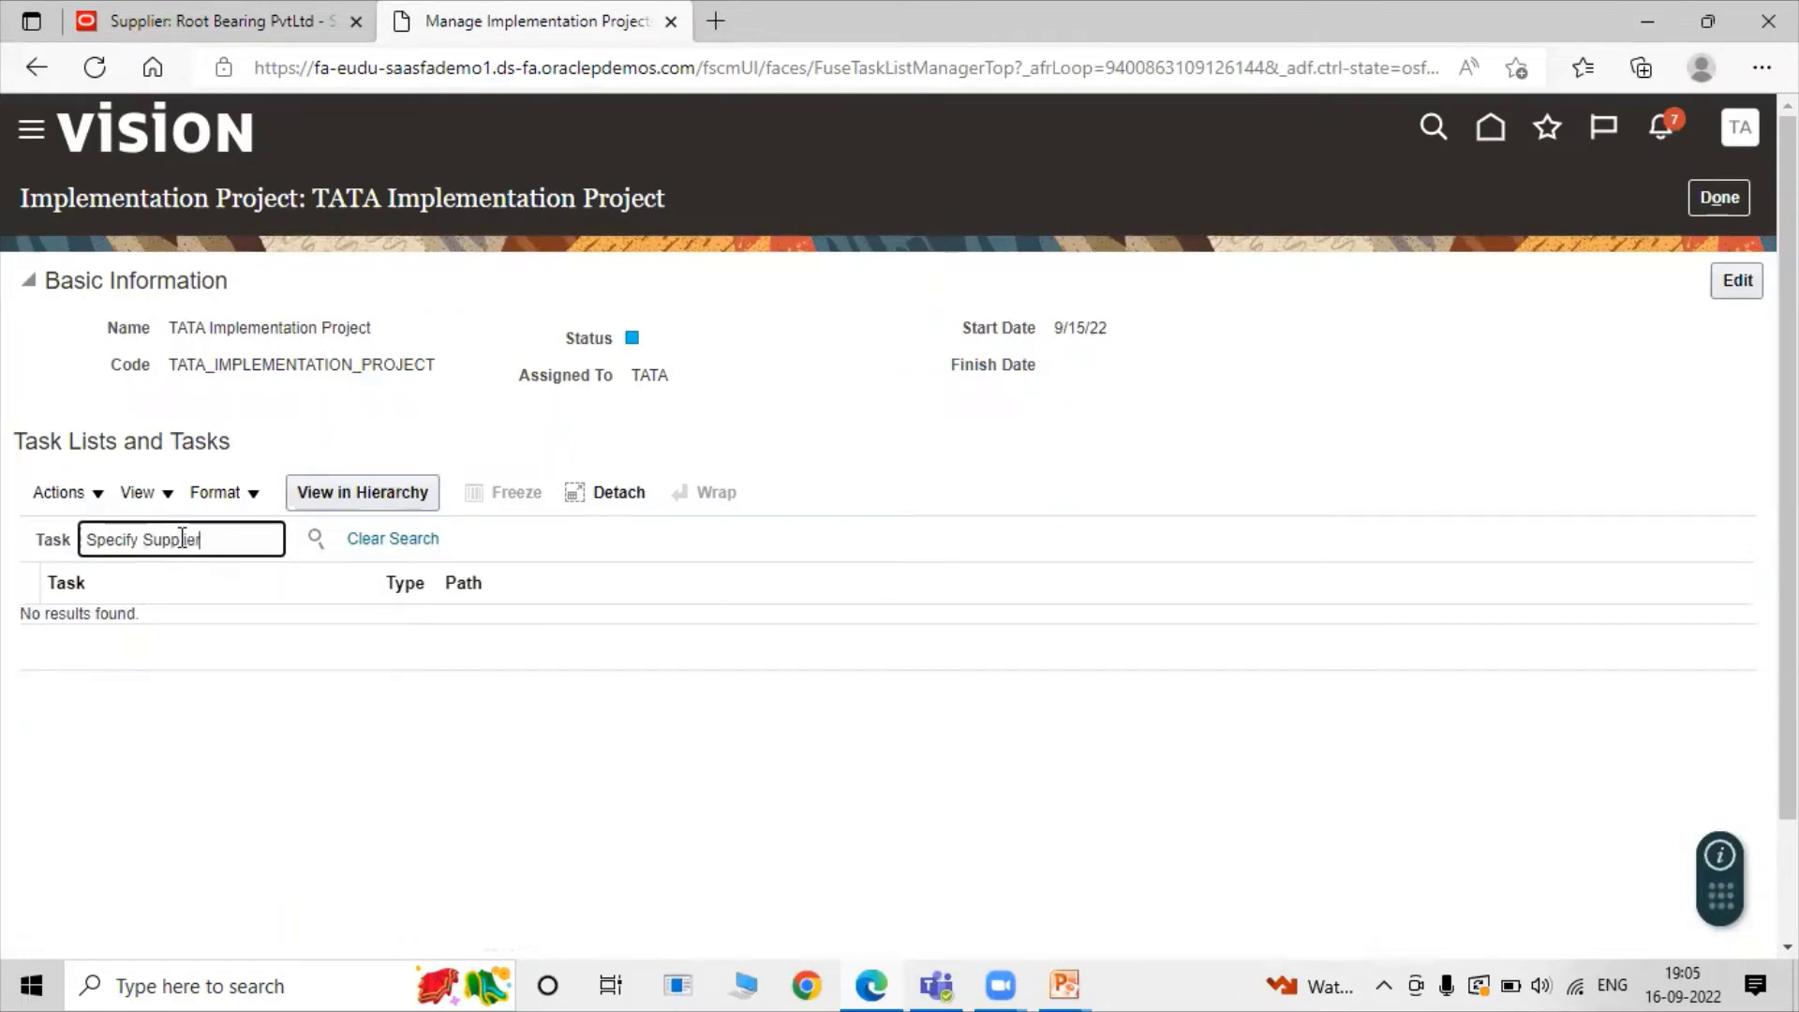
pyautogui.press('Return')
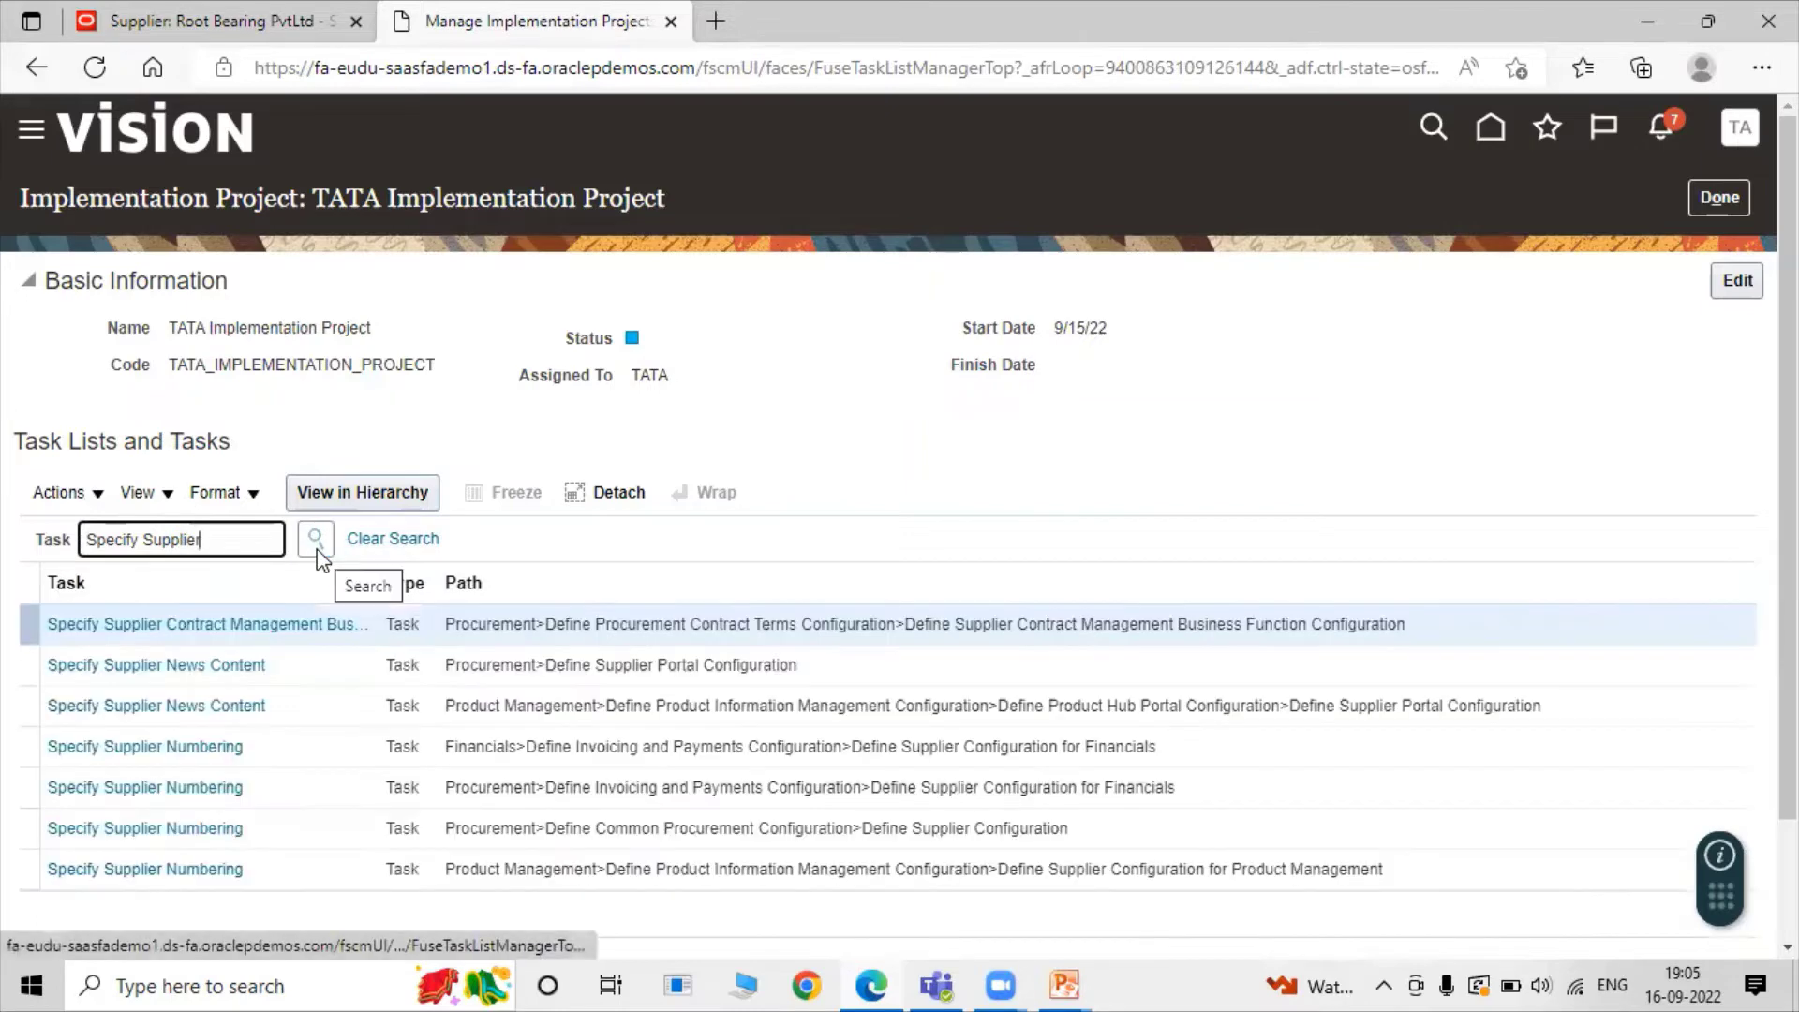
# Open the Product Management task Specify Supplier Numbering to check the next supplier number, and return to the Root Bearing supplier record
pyautogui.scroll(-2, 9, 829)
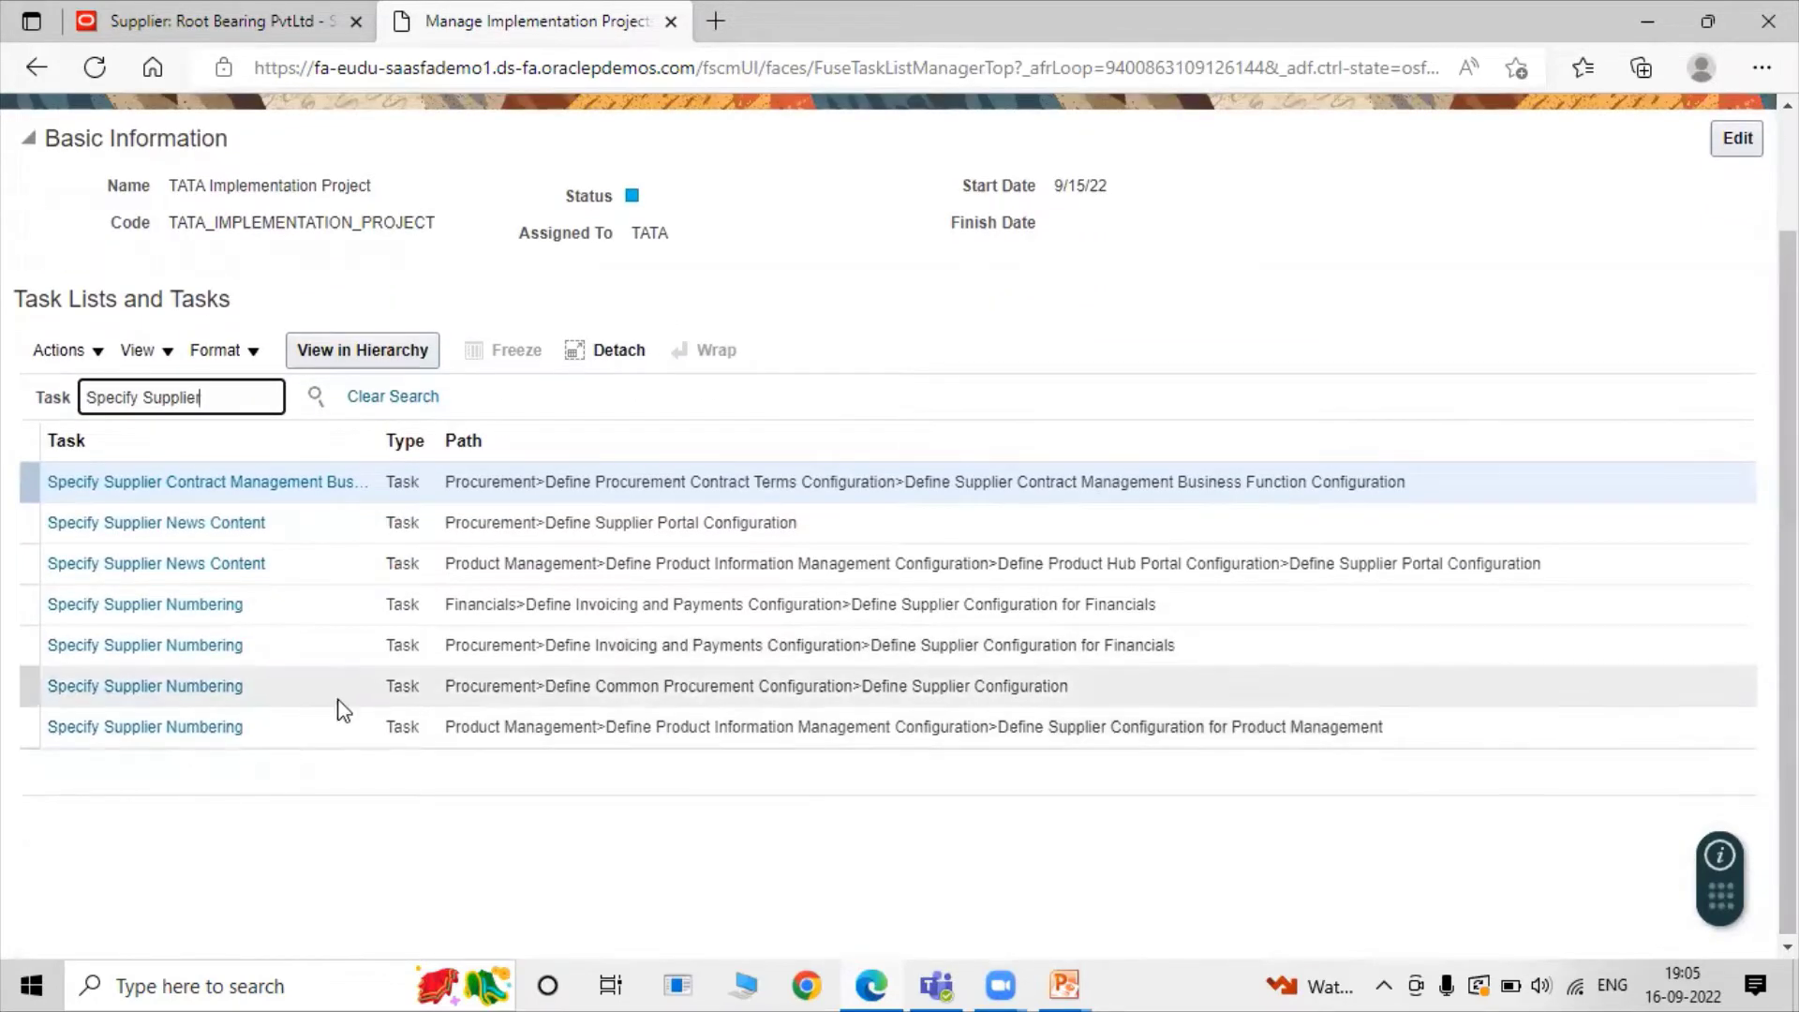
pyautogui.click(29, 727)
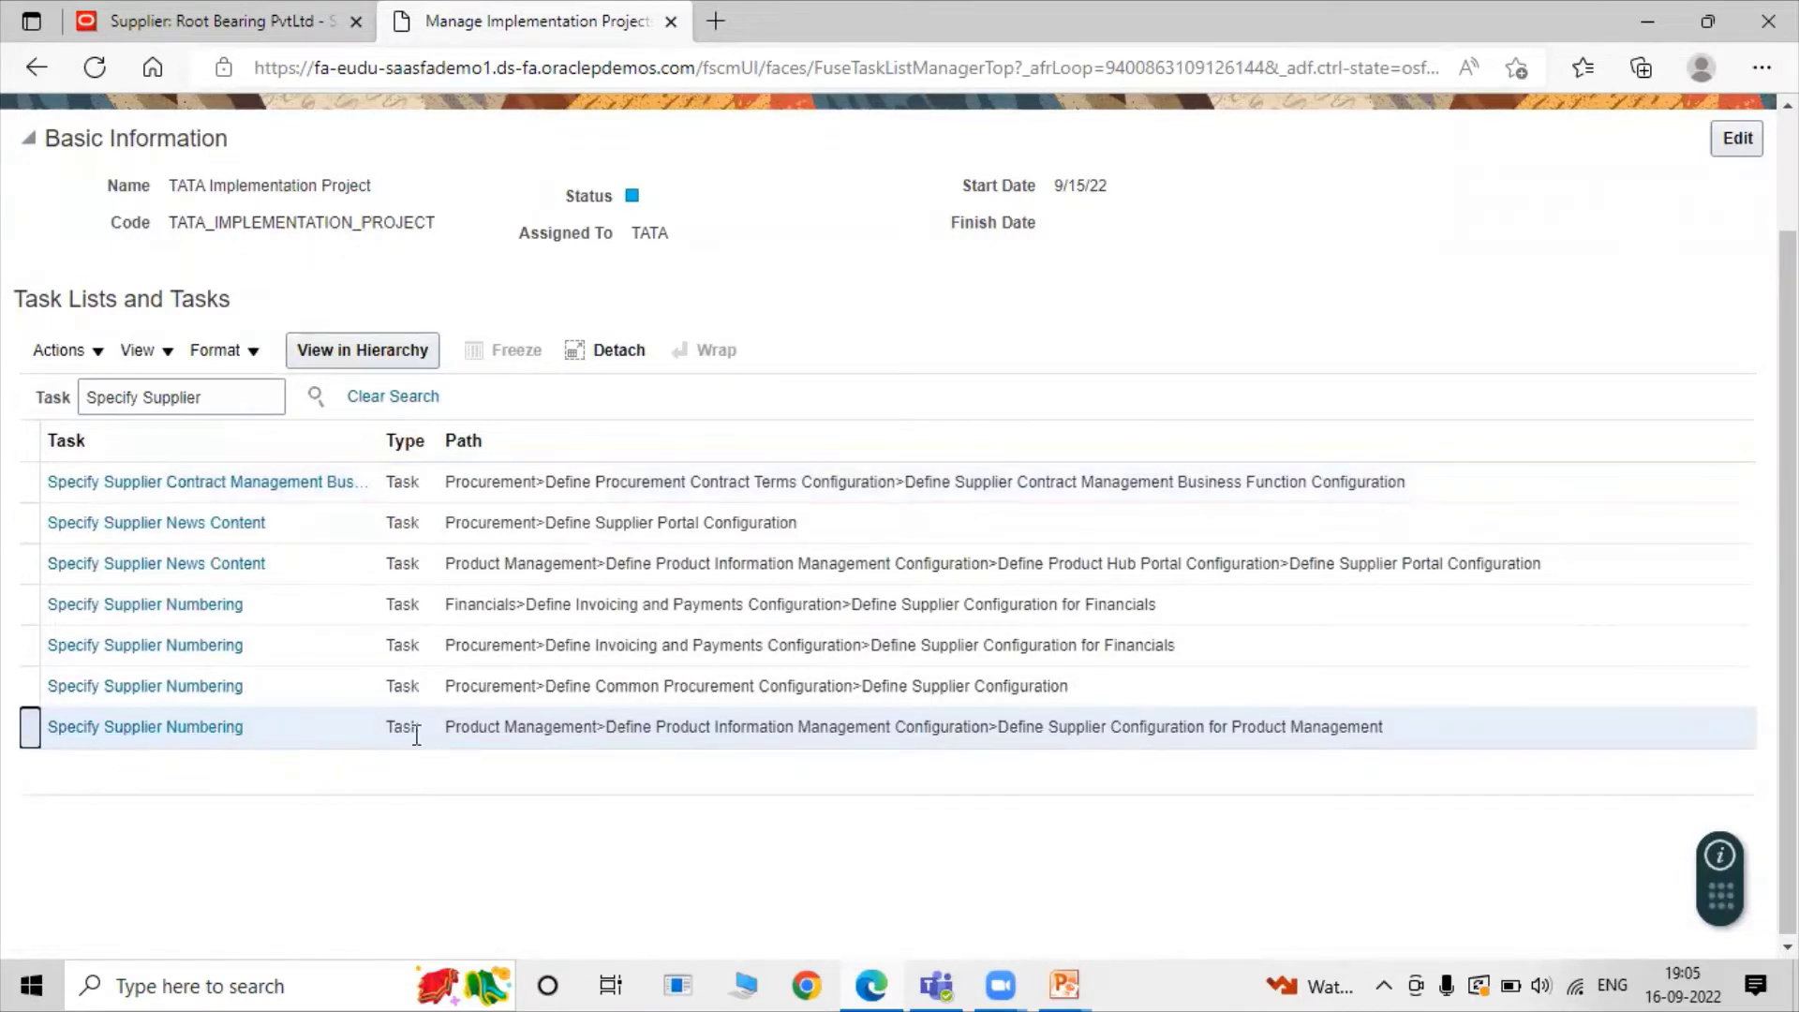
pyautogui.click(150, 729)
pyautogui.click(180, 727)
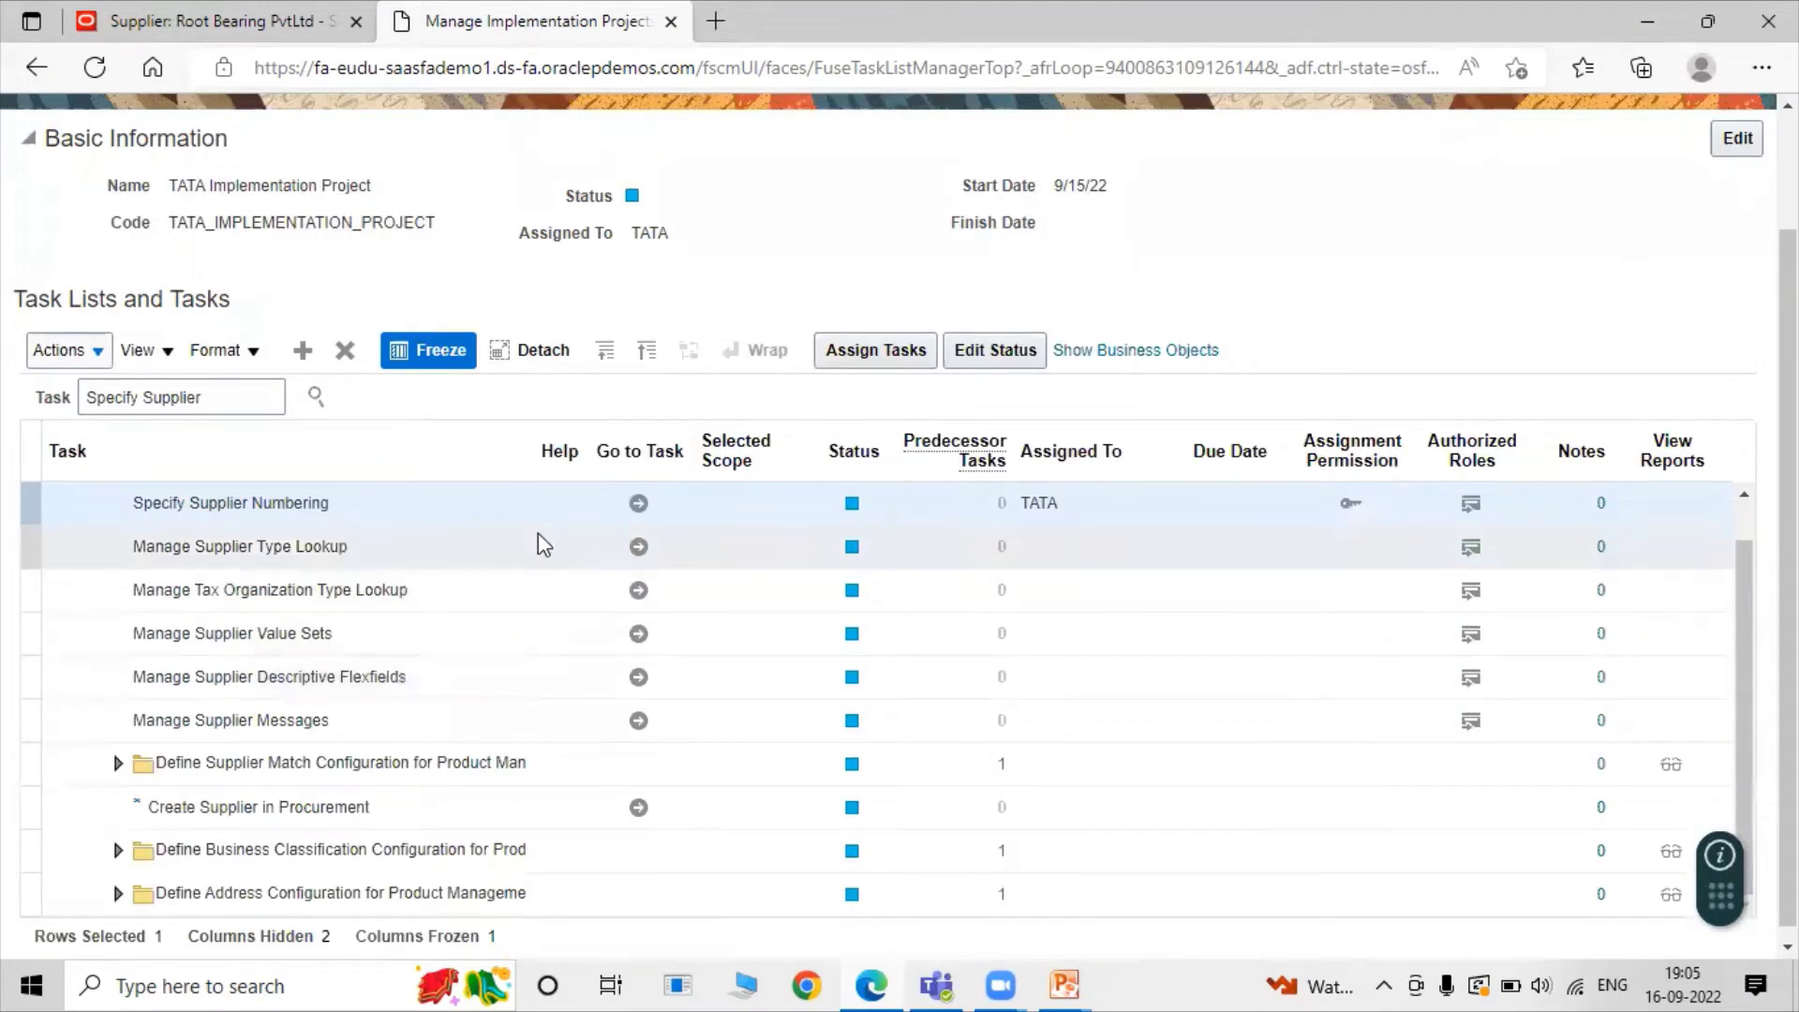
pyautogui.click(638, 503)
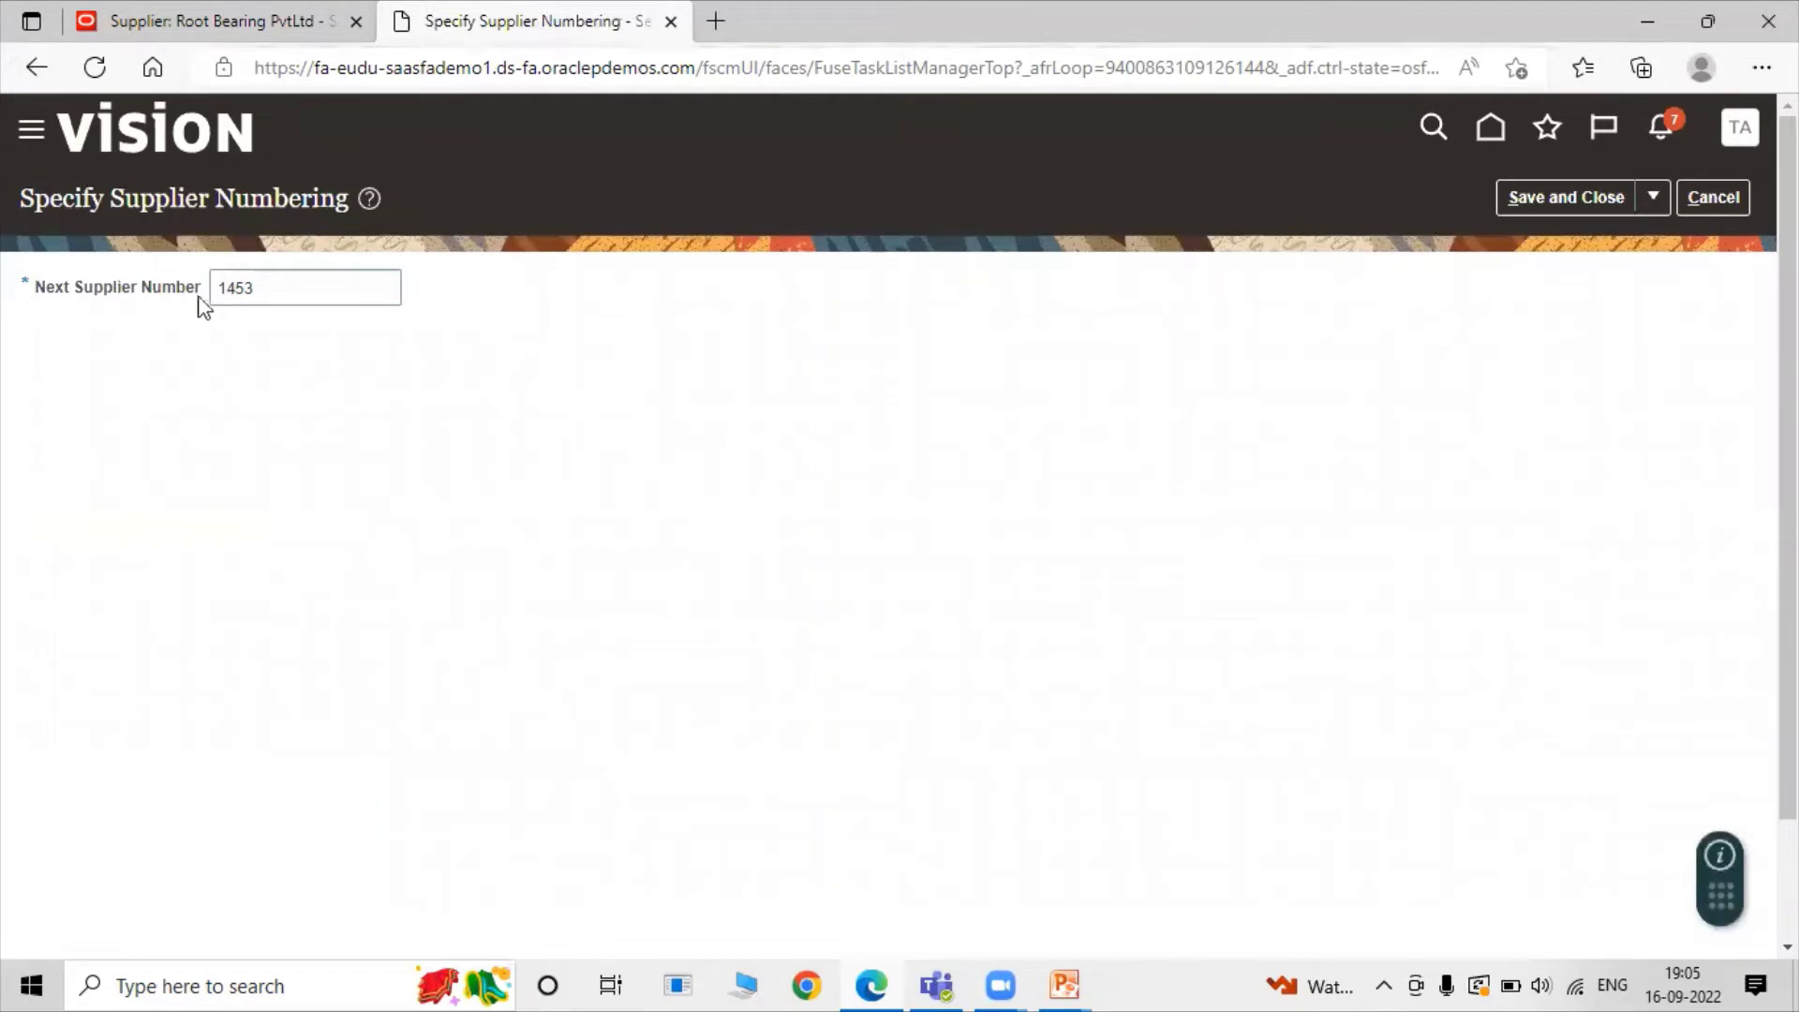
pyautogui.click(139, 13)
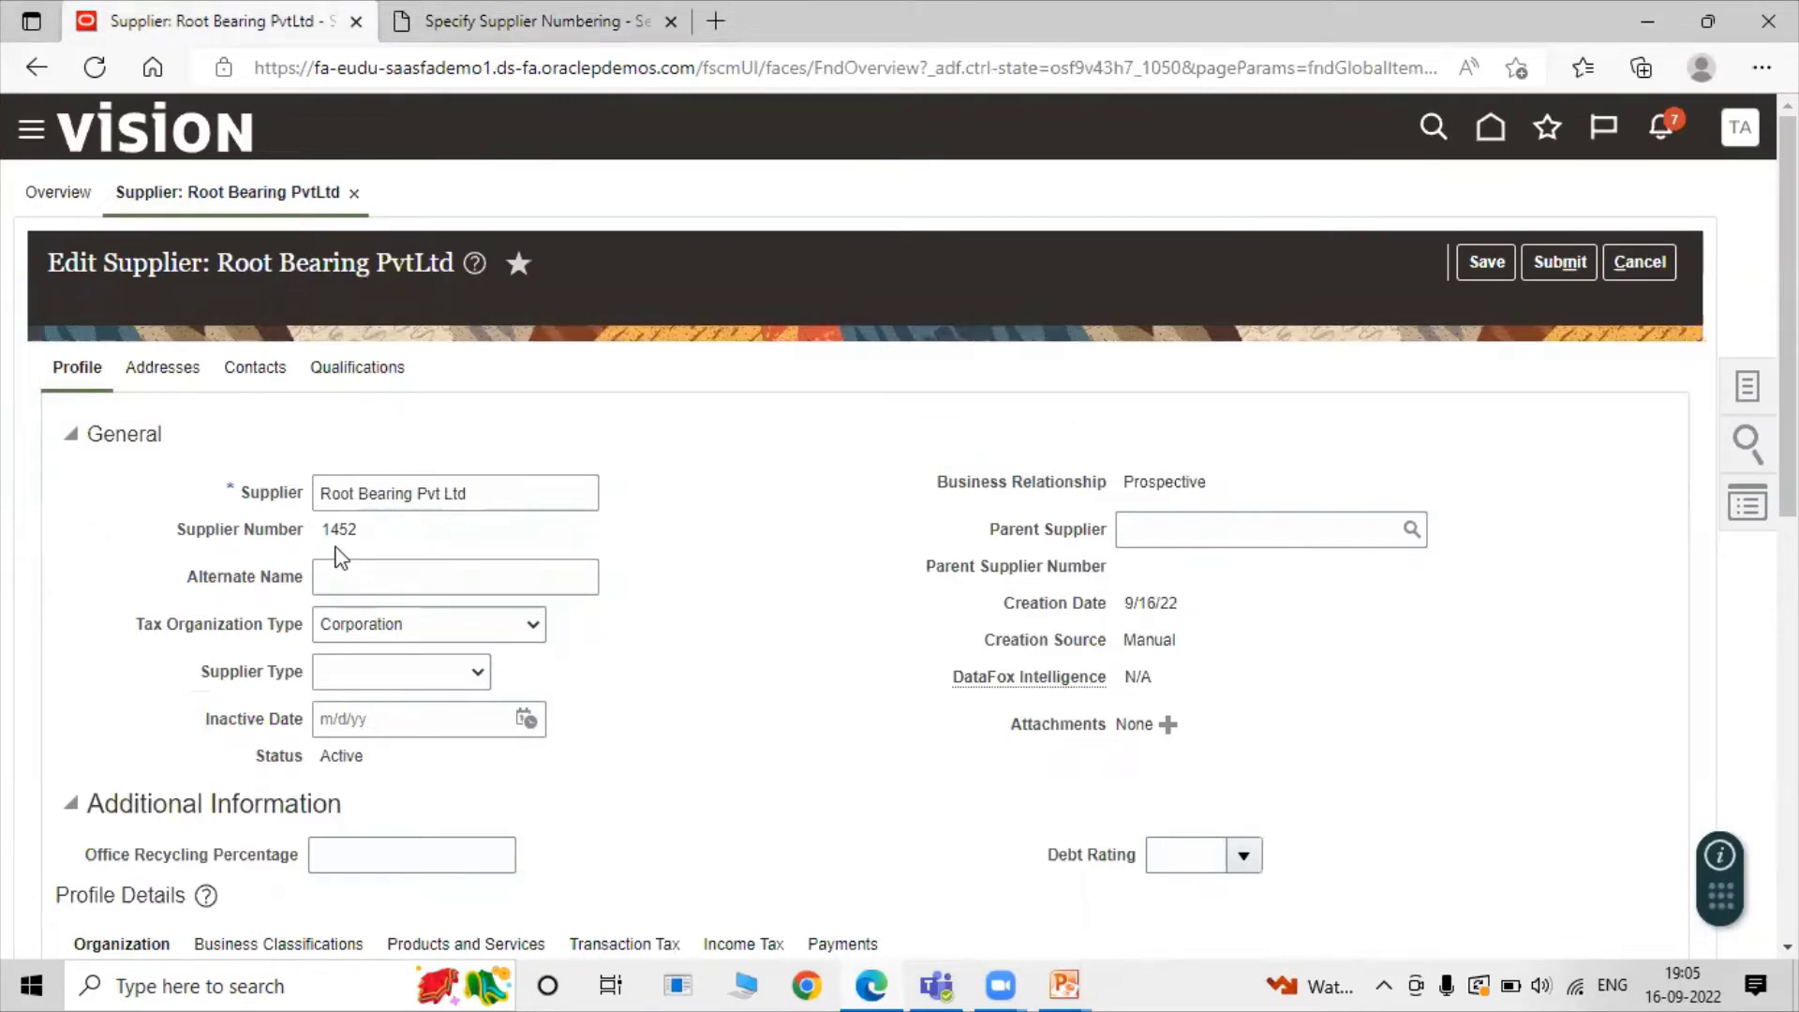
# Compare the next supplier number in Specify Supplier Numbering with the Root Bearing record's supplier number, ending on the supplier record
pyautogui.click(517, 17)
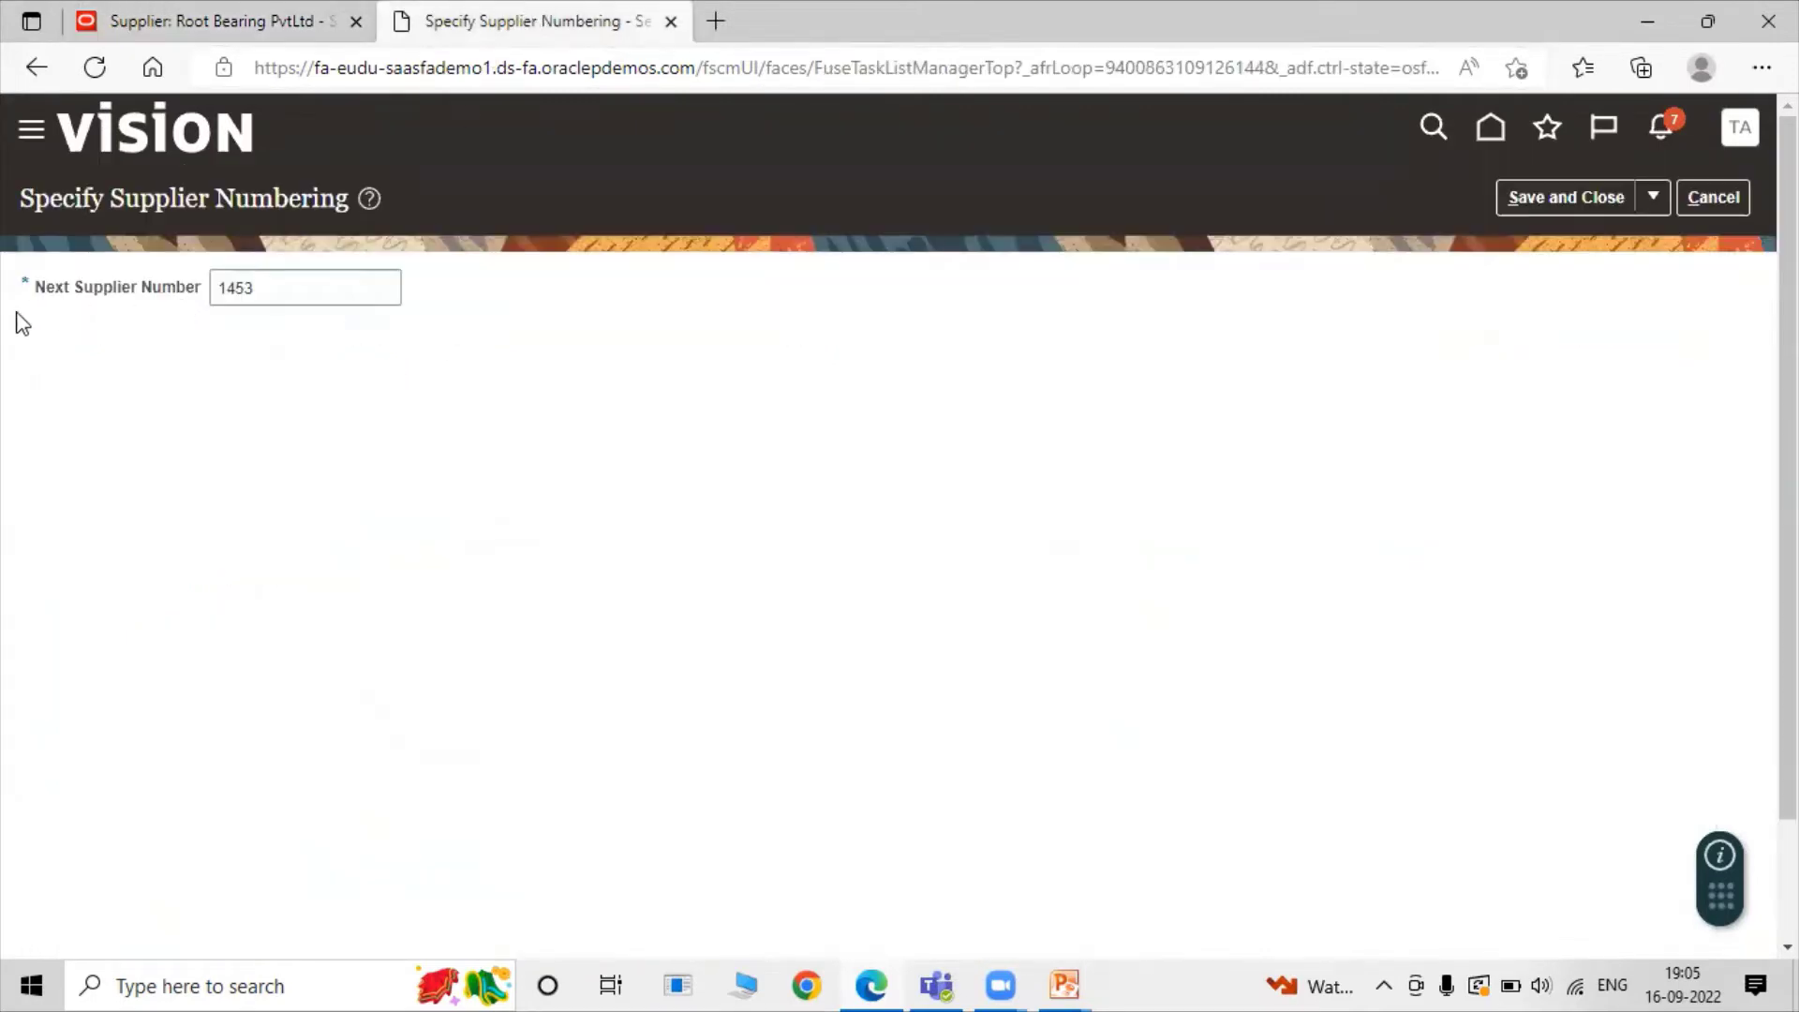
pyautogui.click(243, 13)
pyautogui.click(483, 15)
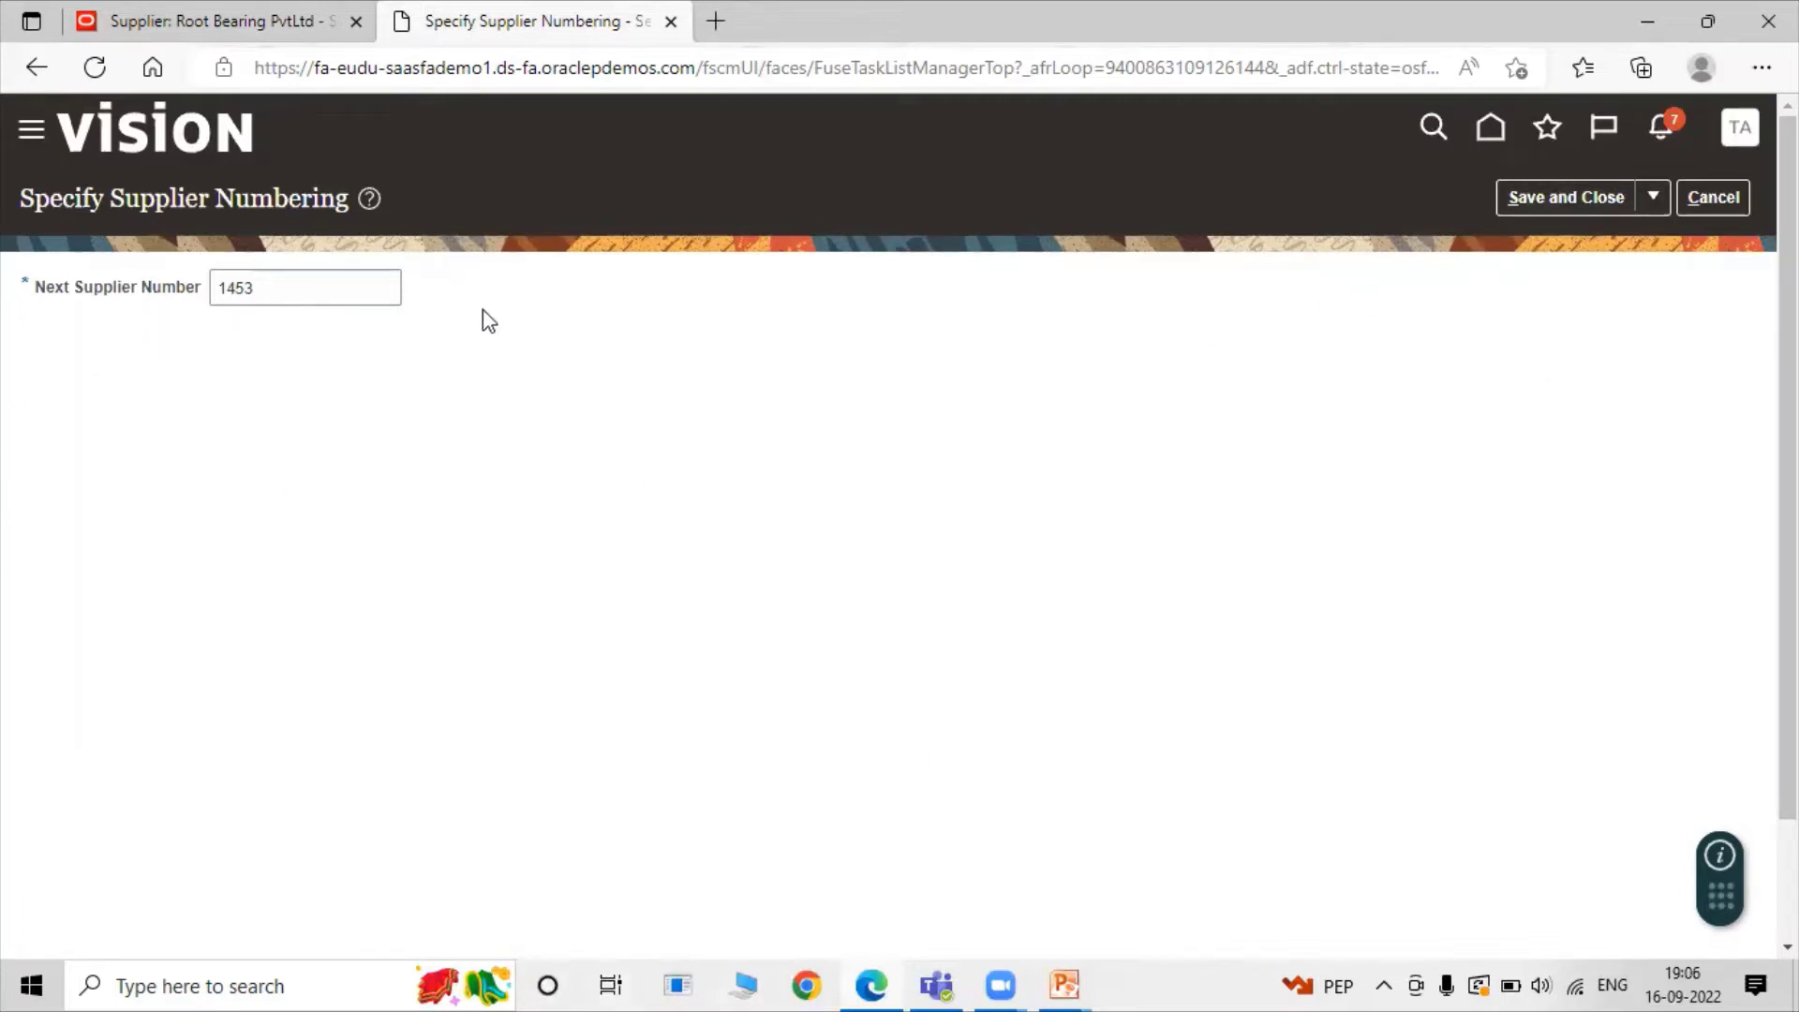
pyautogui.click(321, 19)
pyautogui.click(534, 21)
pyautogui.click(284, 13)
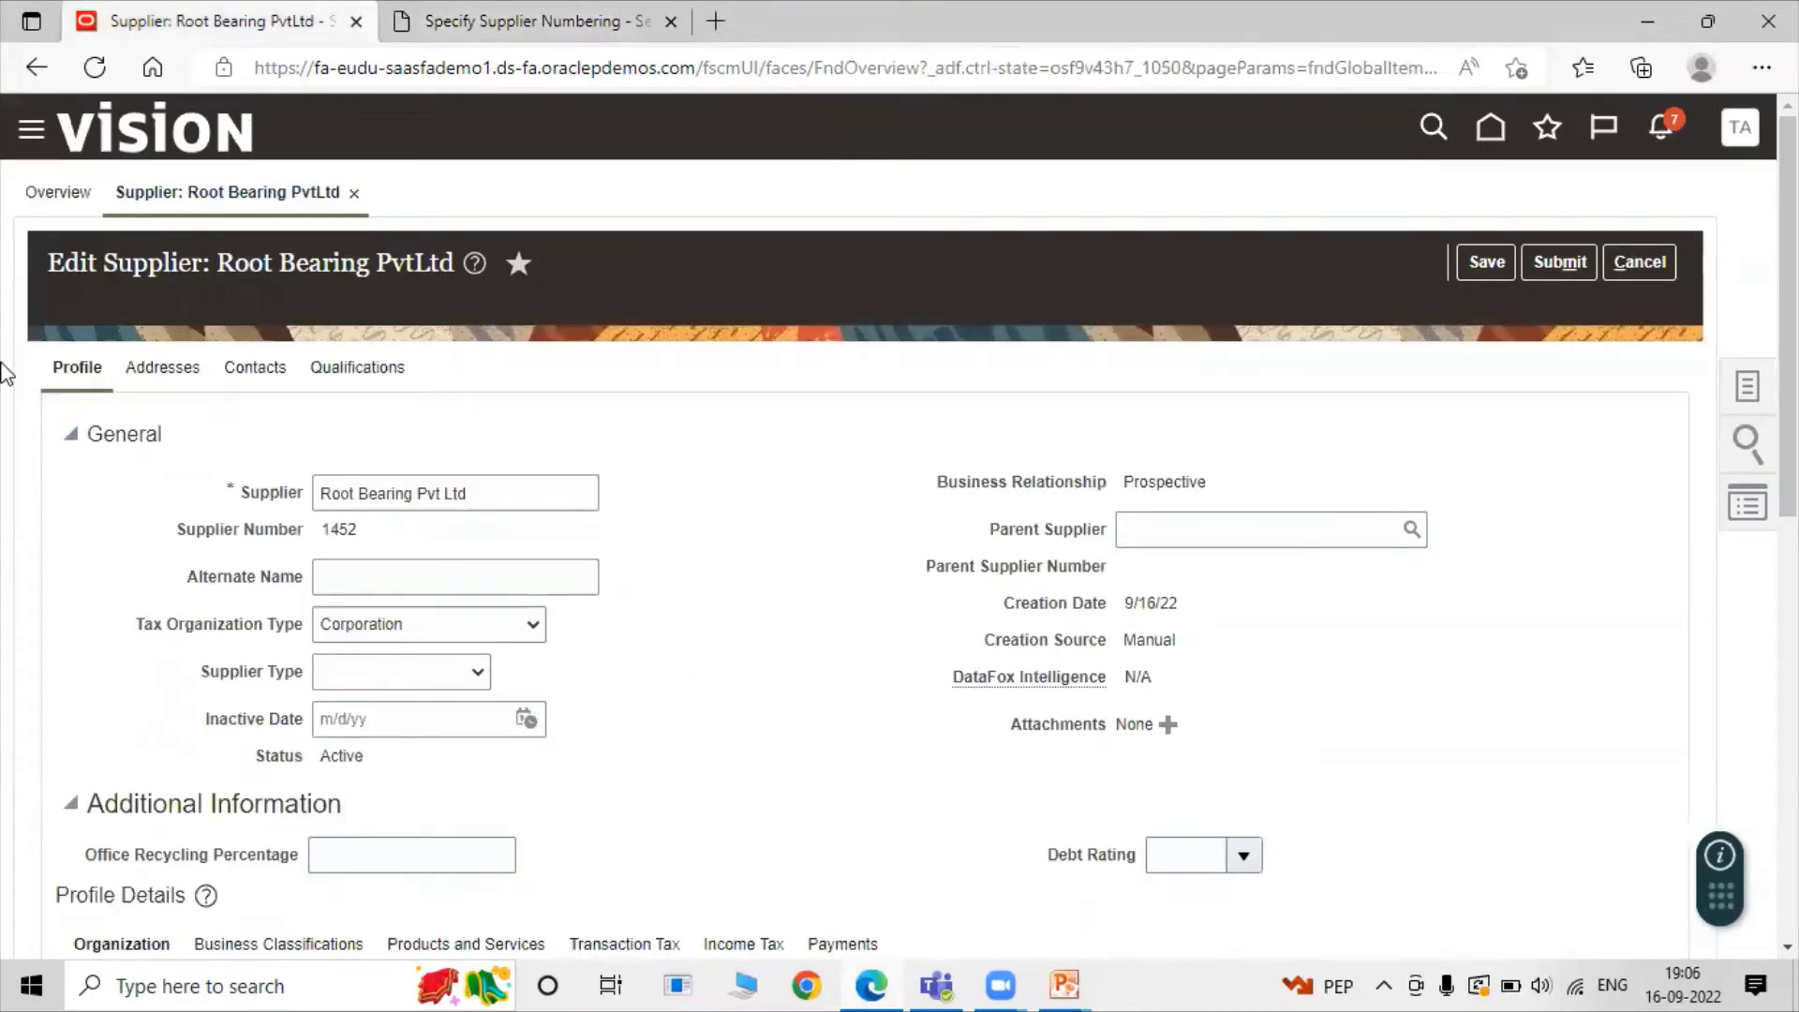
# Set the supplier's alternate name to Root Bearing in the general profile information
pyautogui.scroll(-1, 414, 498)
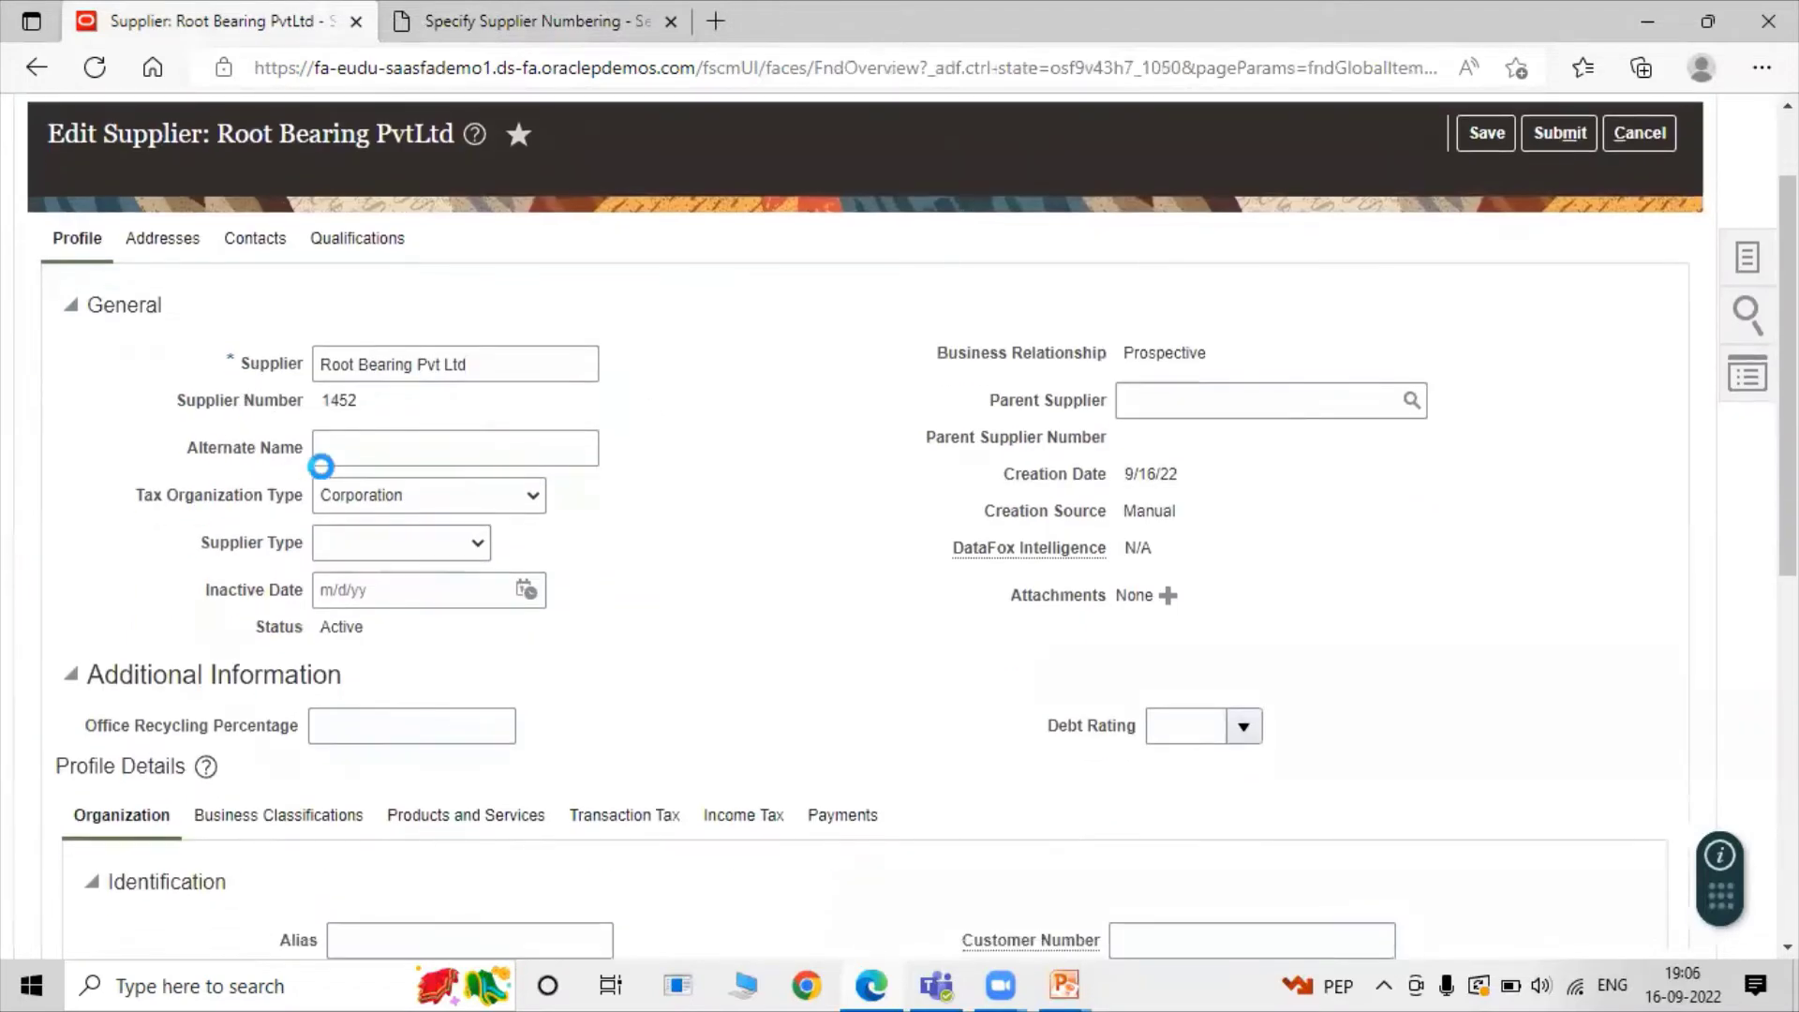
pyautogui.click(362, 447)
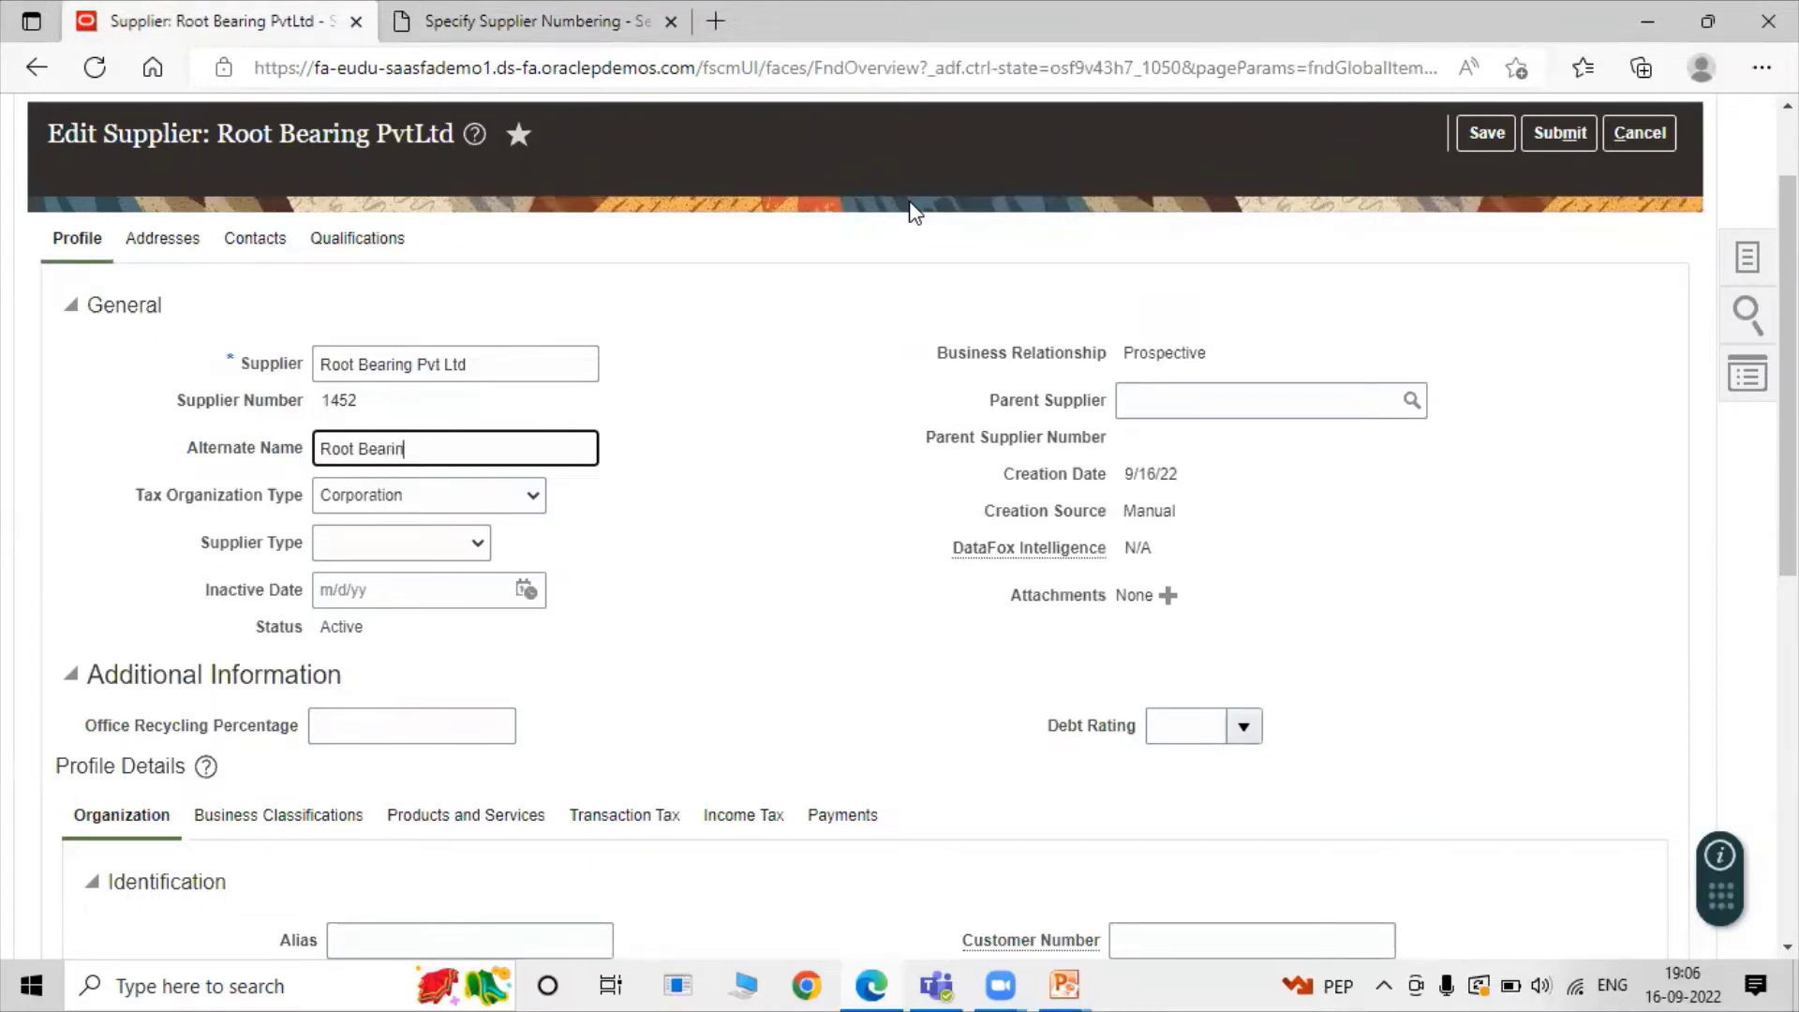
pyautogui.click(792, 423)
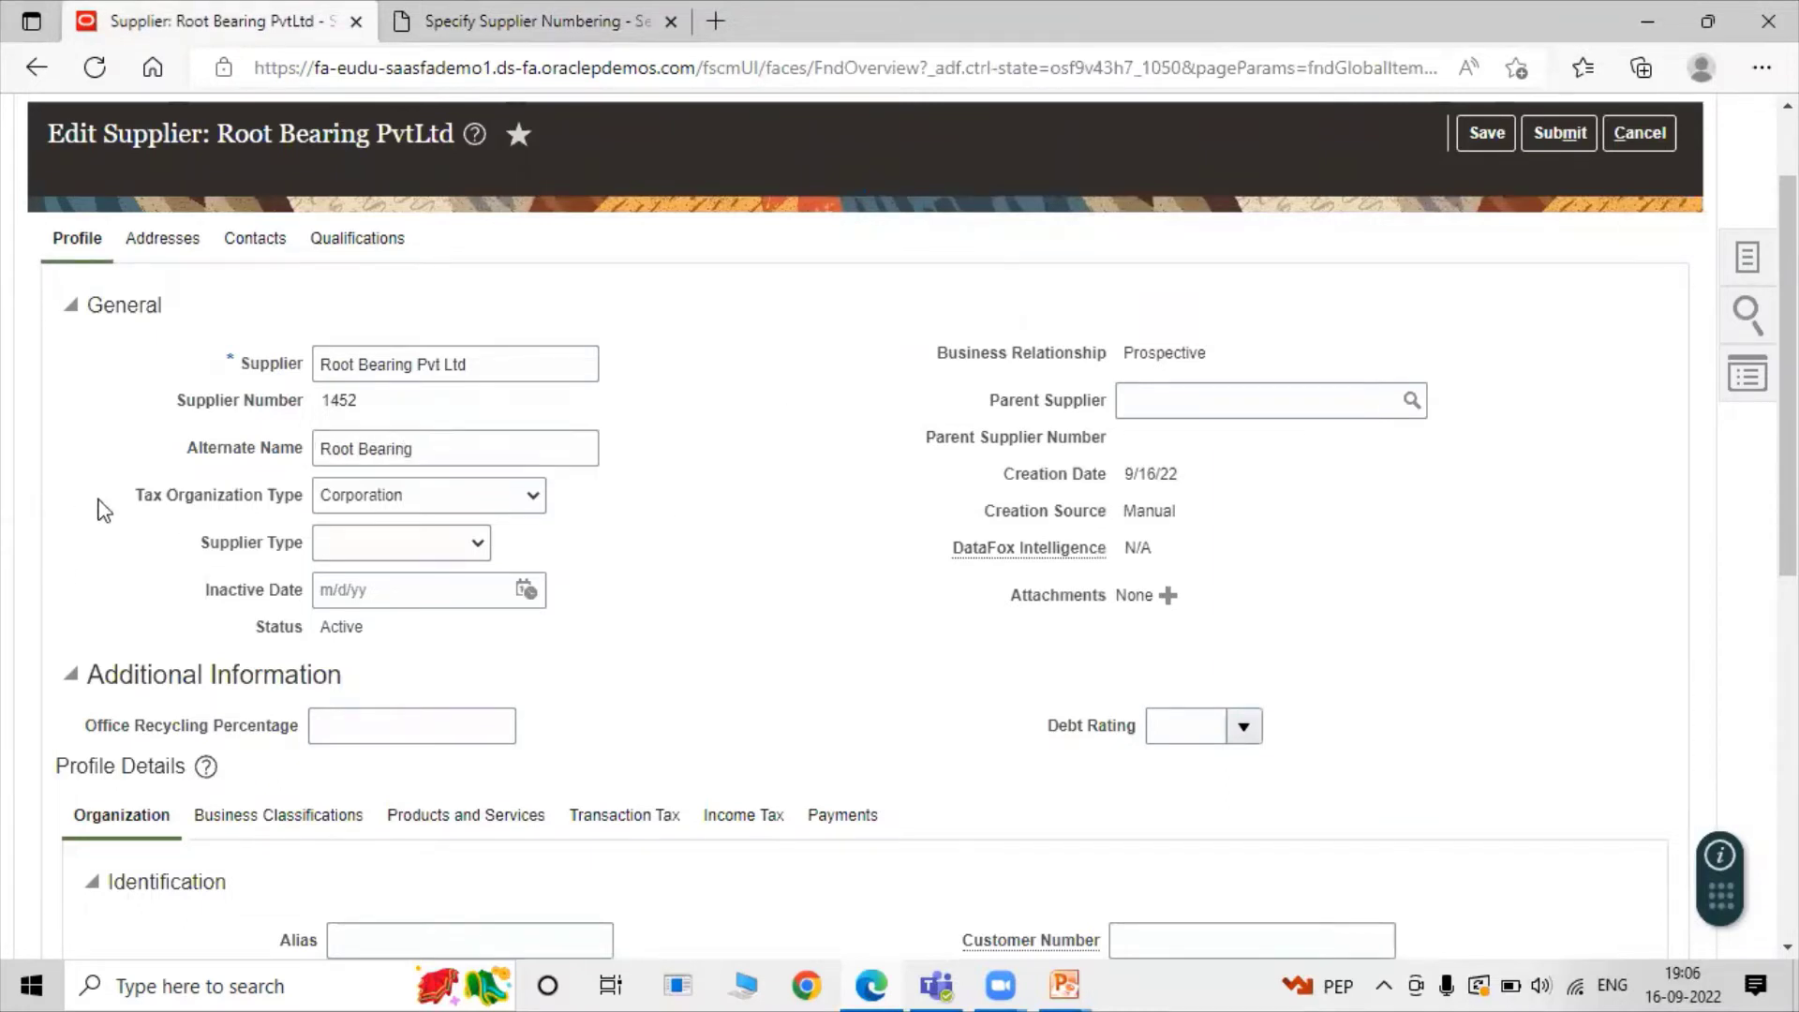
# Review the available Supplier Type options and leave the field without a selection
pyautogui.click(369, 542)
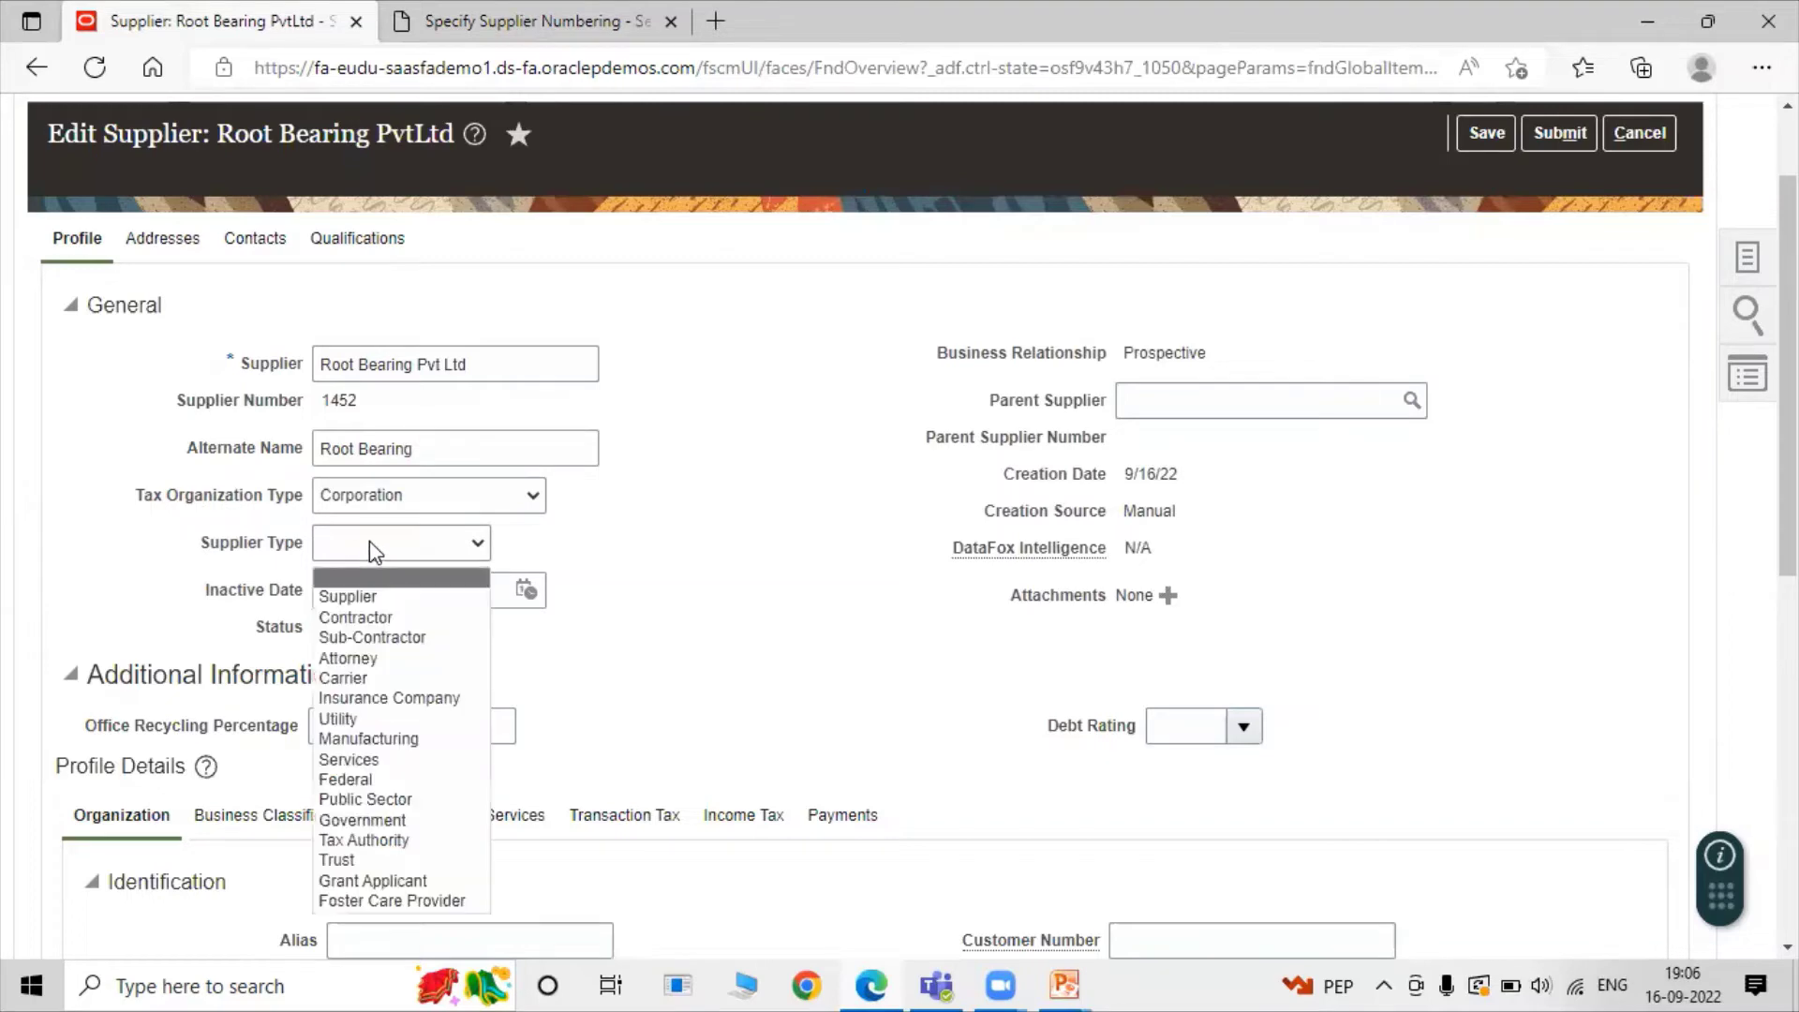
pyautogui.scroll(-1, 672, 552)
pyautogui.click(394, 412)
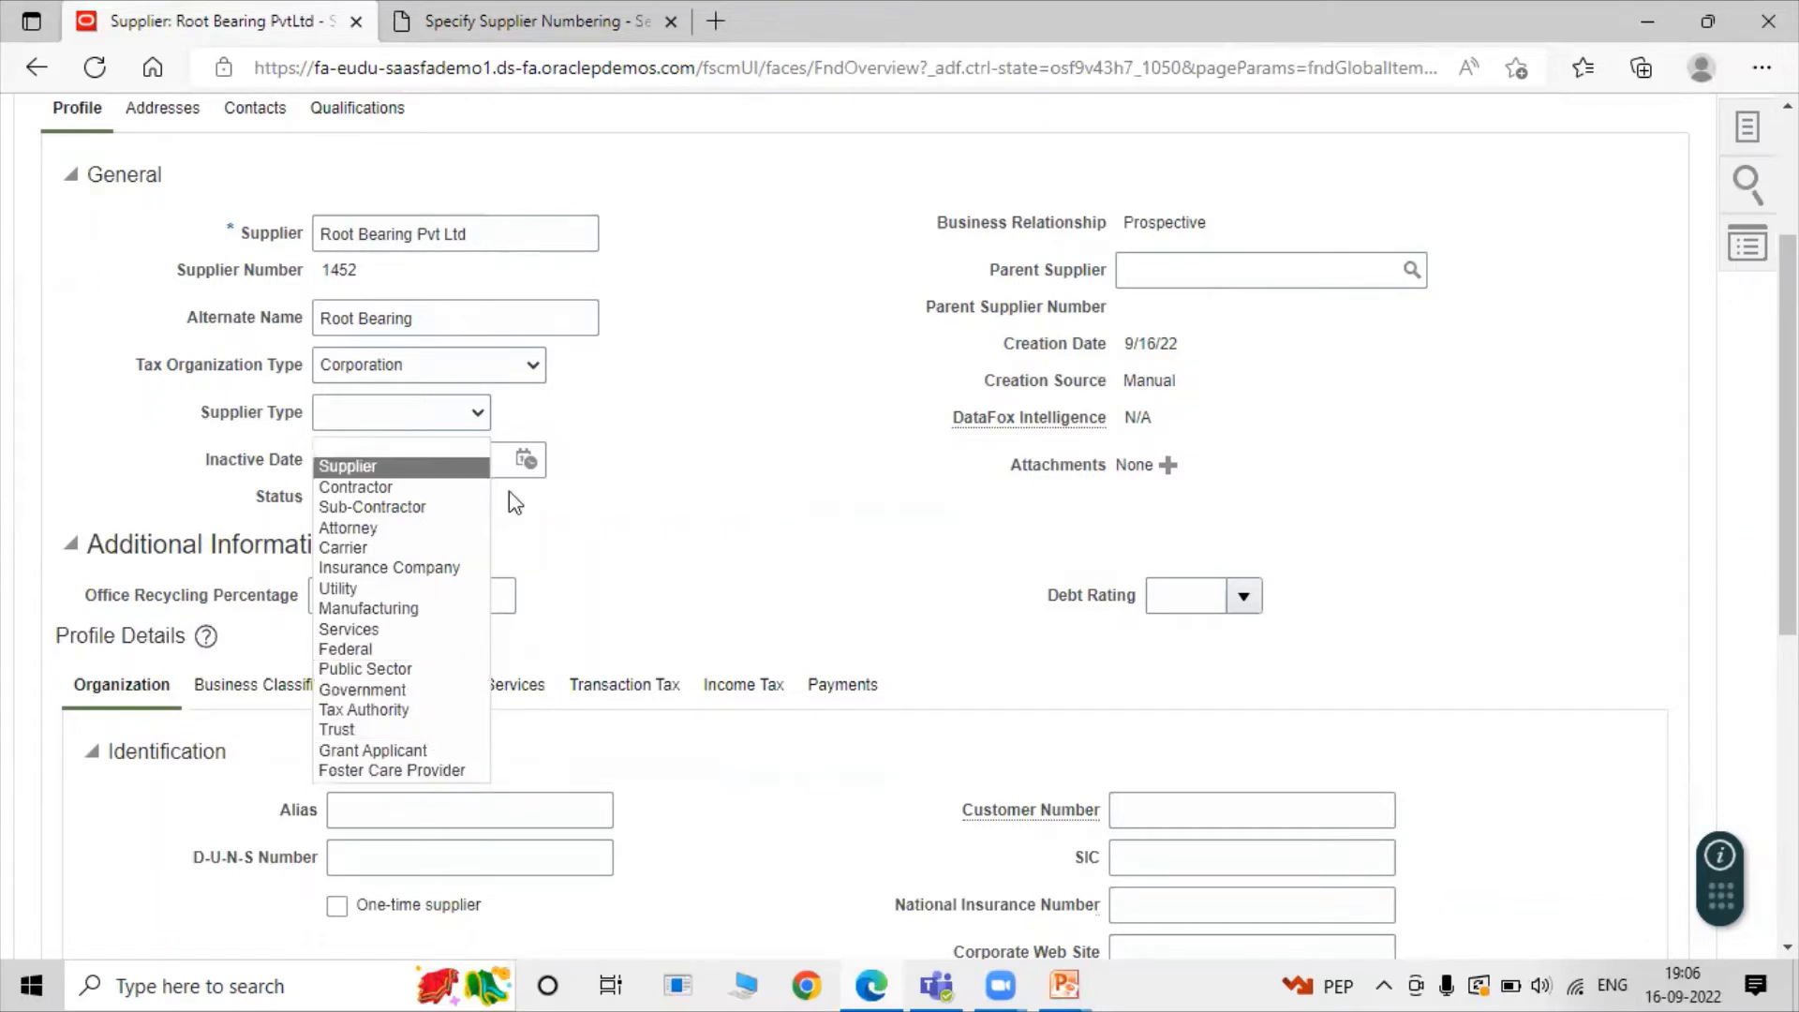
pyautogui.click(667, 504)
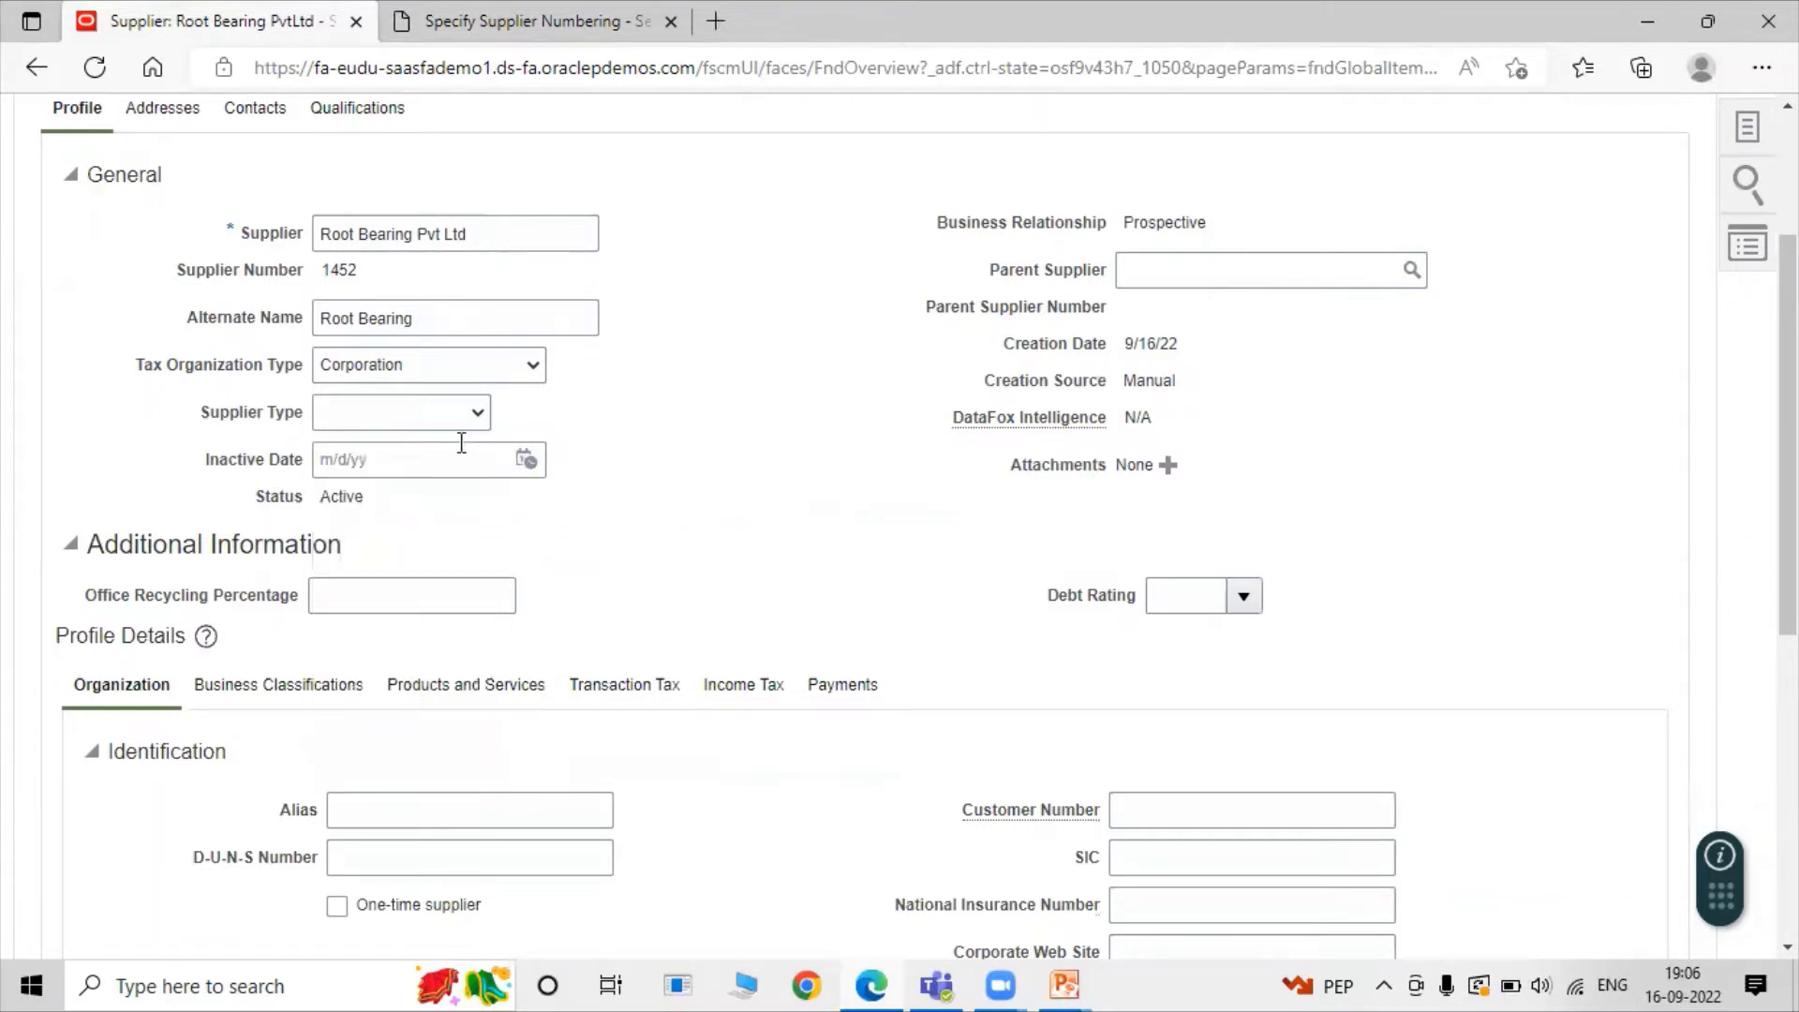
# Examine the supplier profile's general fields and its identification, regional, corporate and financial profile sections
pyautogui.scroll(-2, 712, 558)
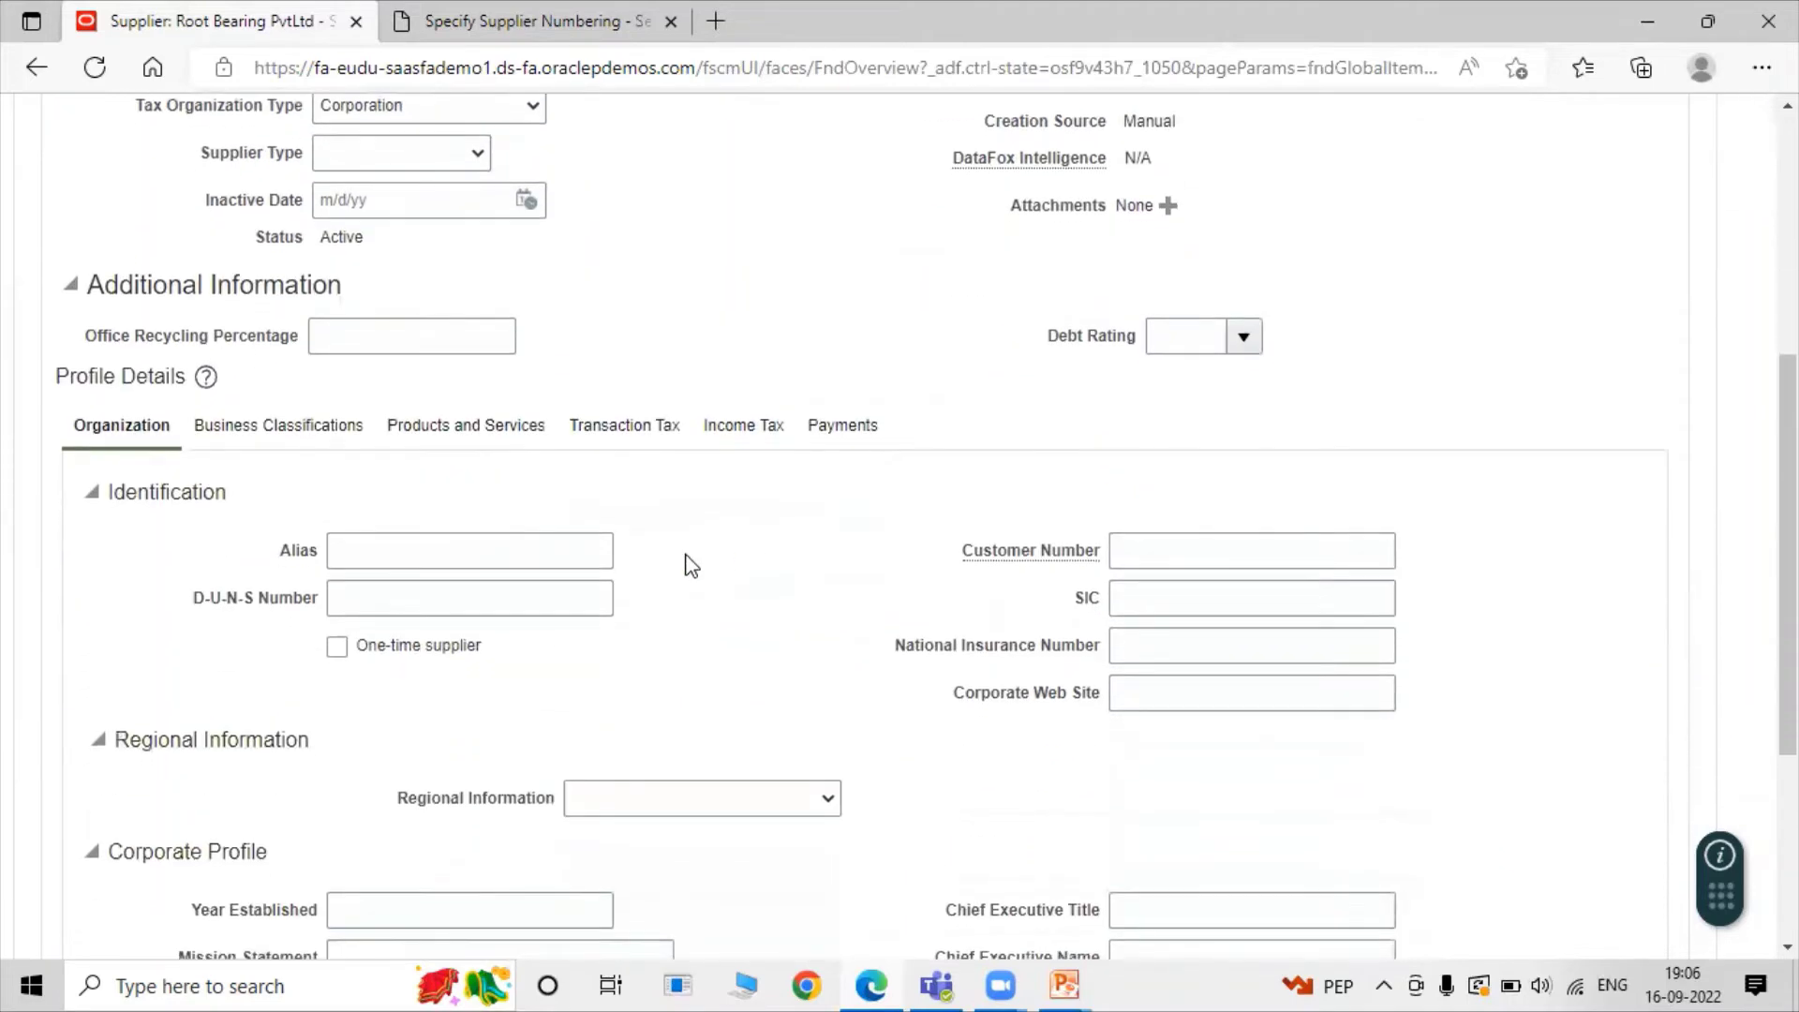
pyautogui.scroll(1, 548, 525)
pyautogui.scroll(-3, 531, 602)
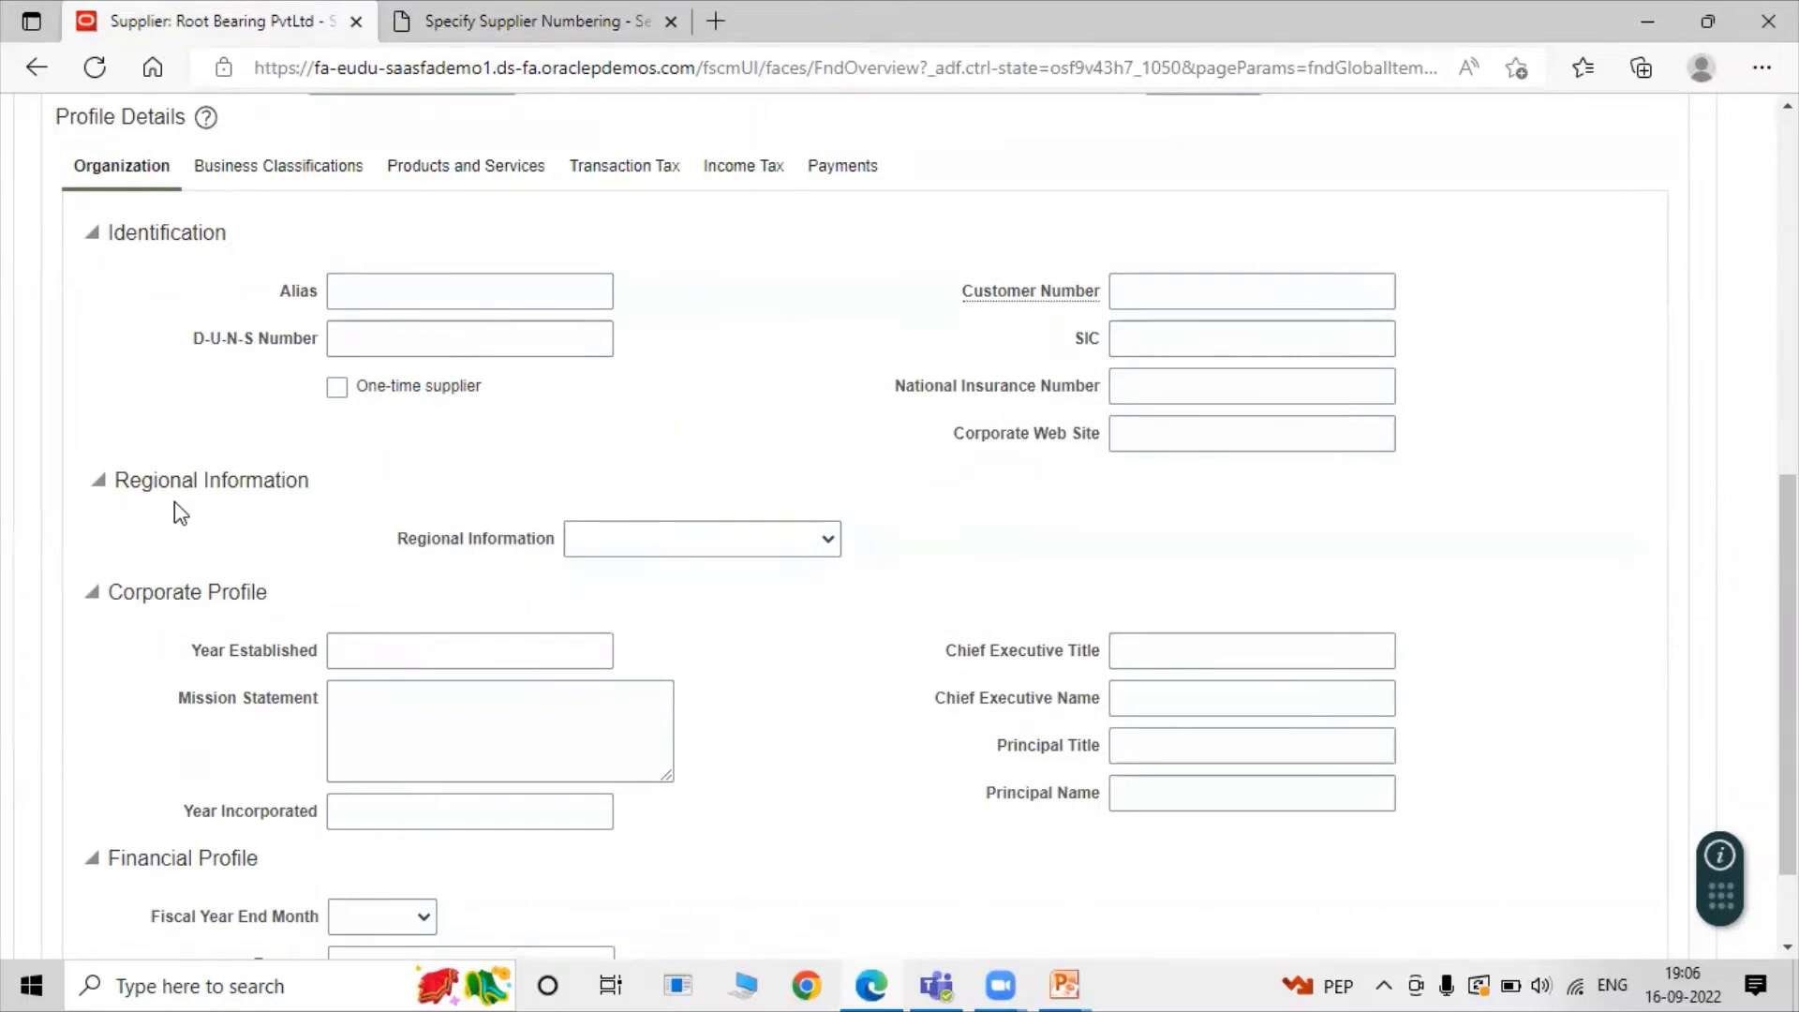
pyautogui.scroll(-1, 184, 512)
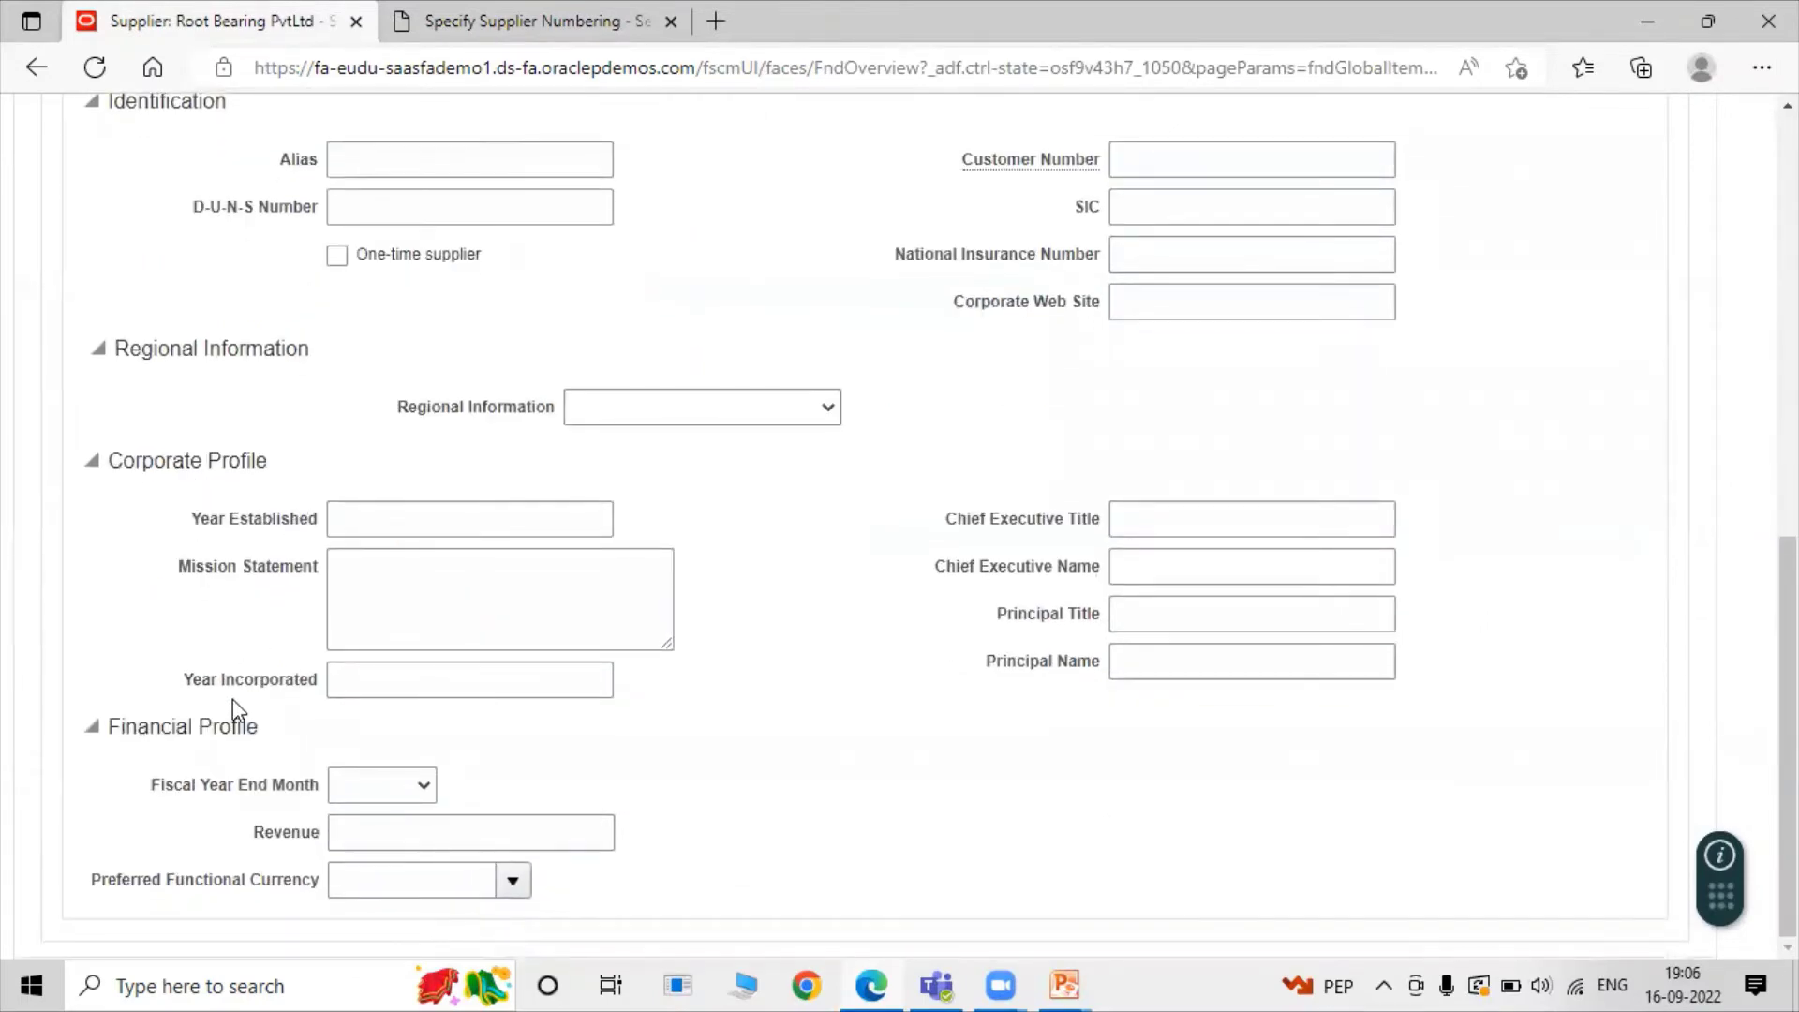
pyautogui.scroll(4, 602, 642)
pyautogui.scroll(1, 304, 693)
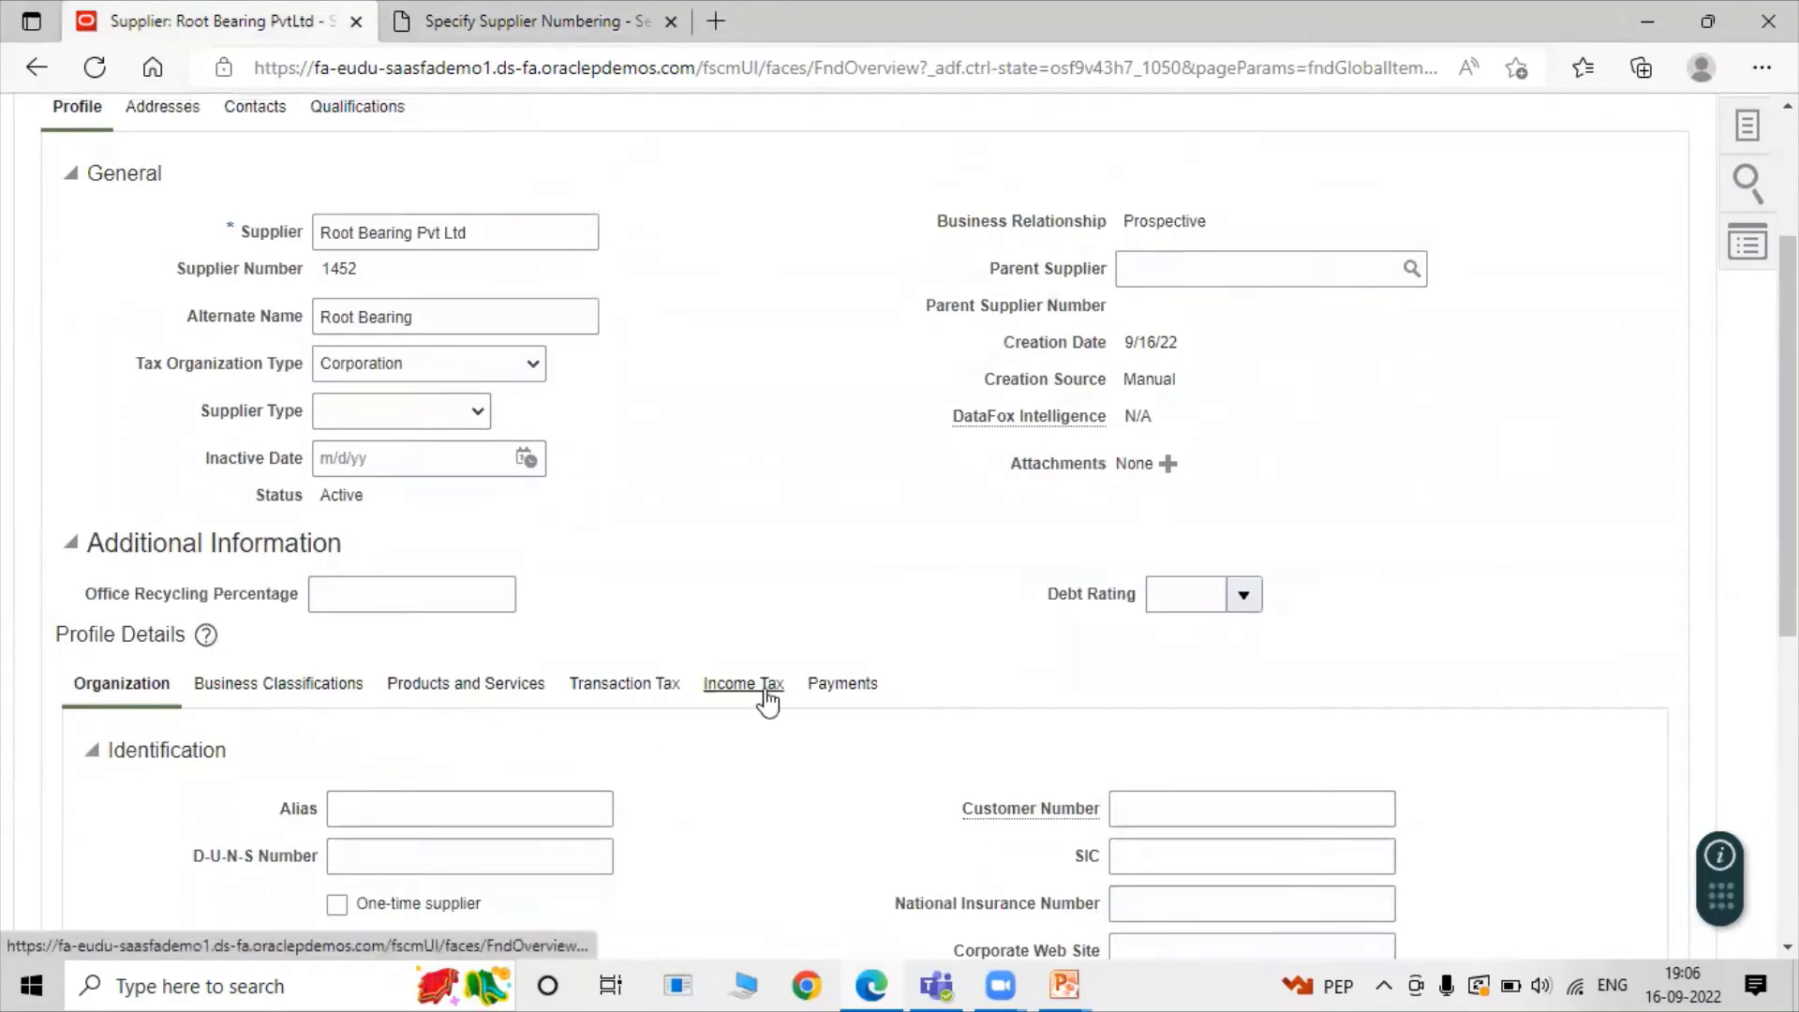
pyautogui.scroll(2, 768, 703)
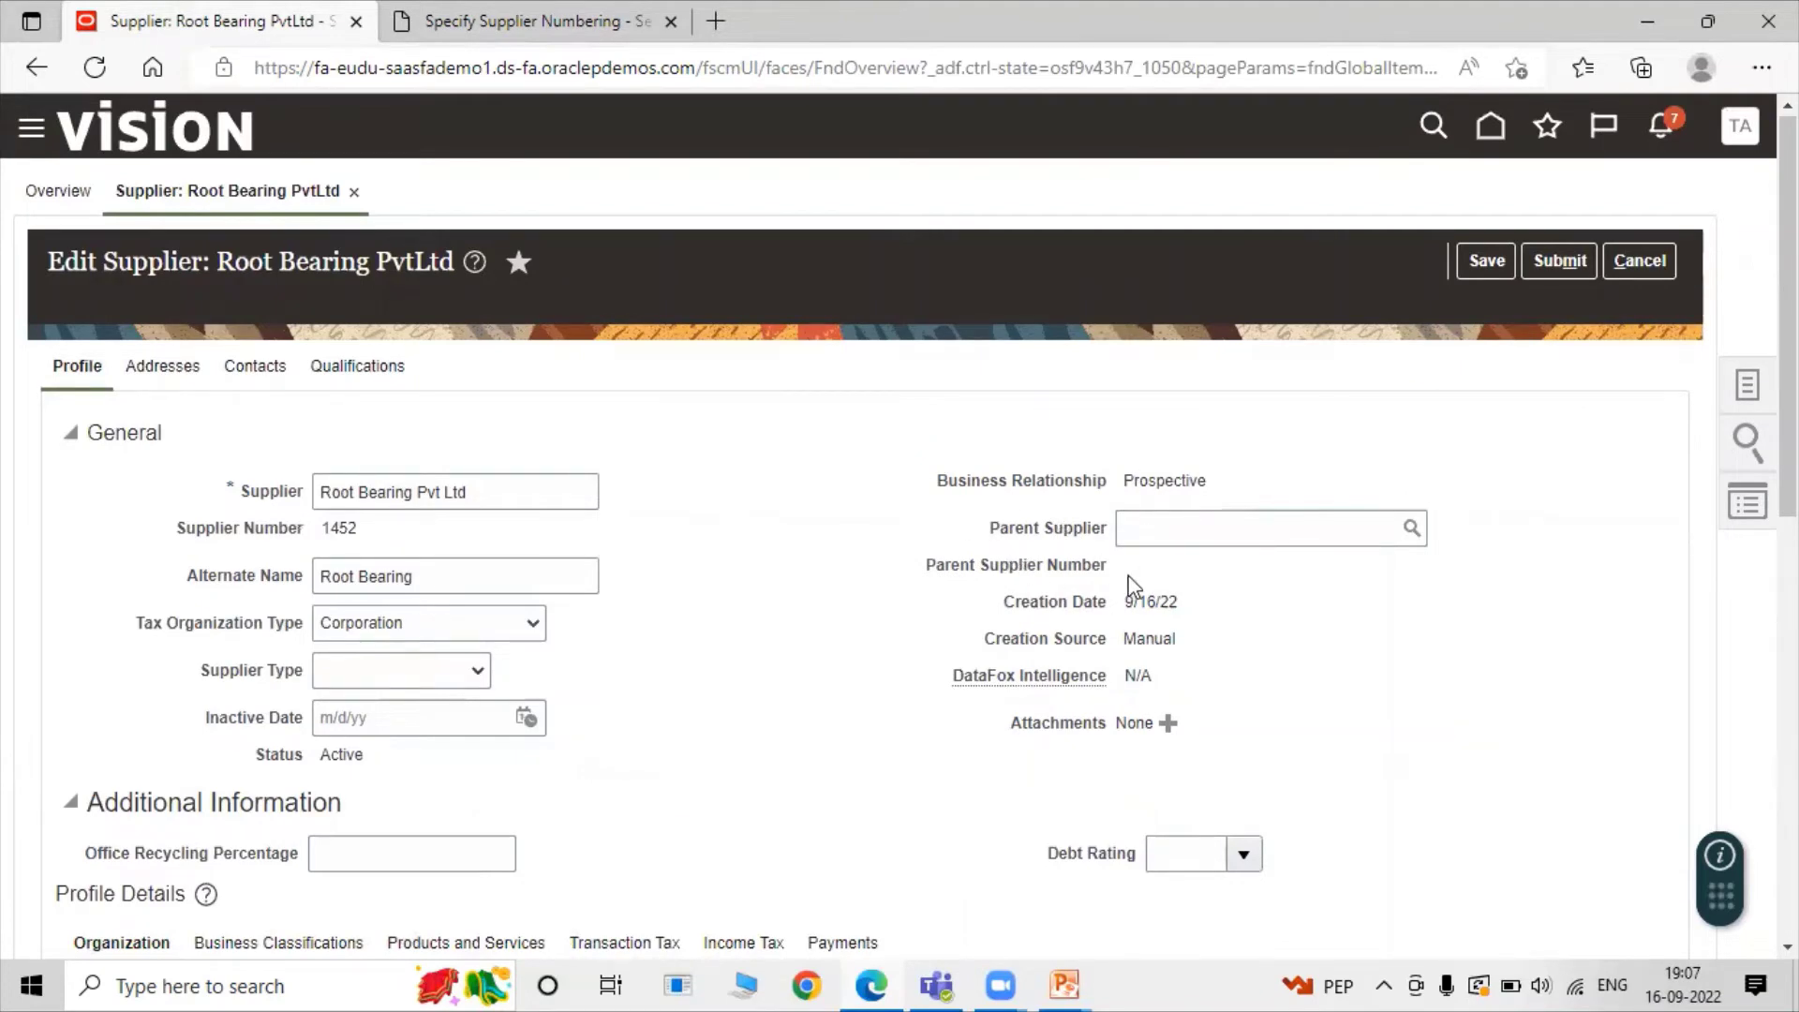
pyautogui.scroll(-1, 1030, 422)
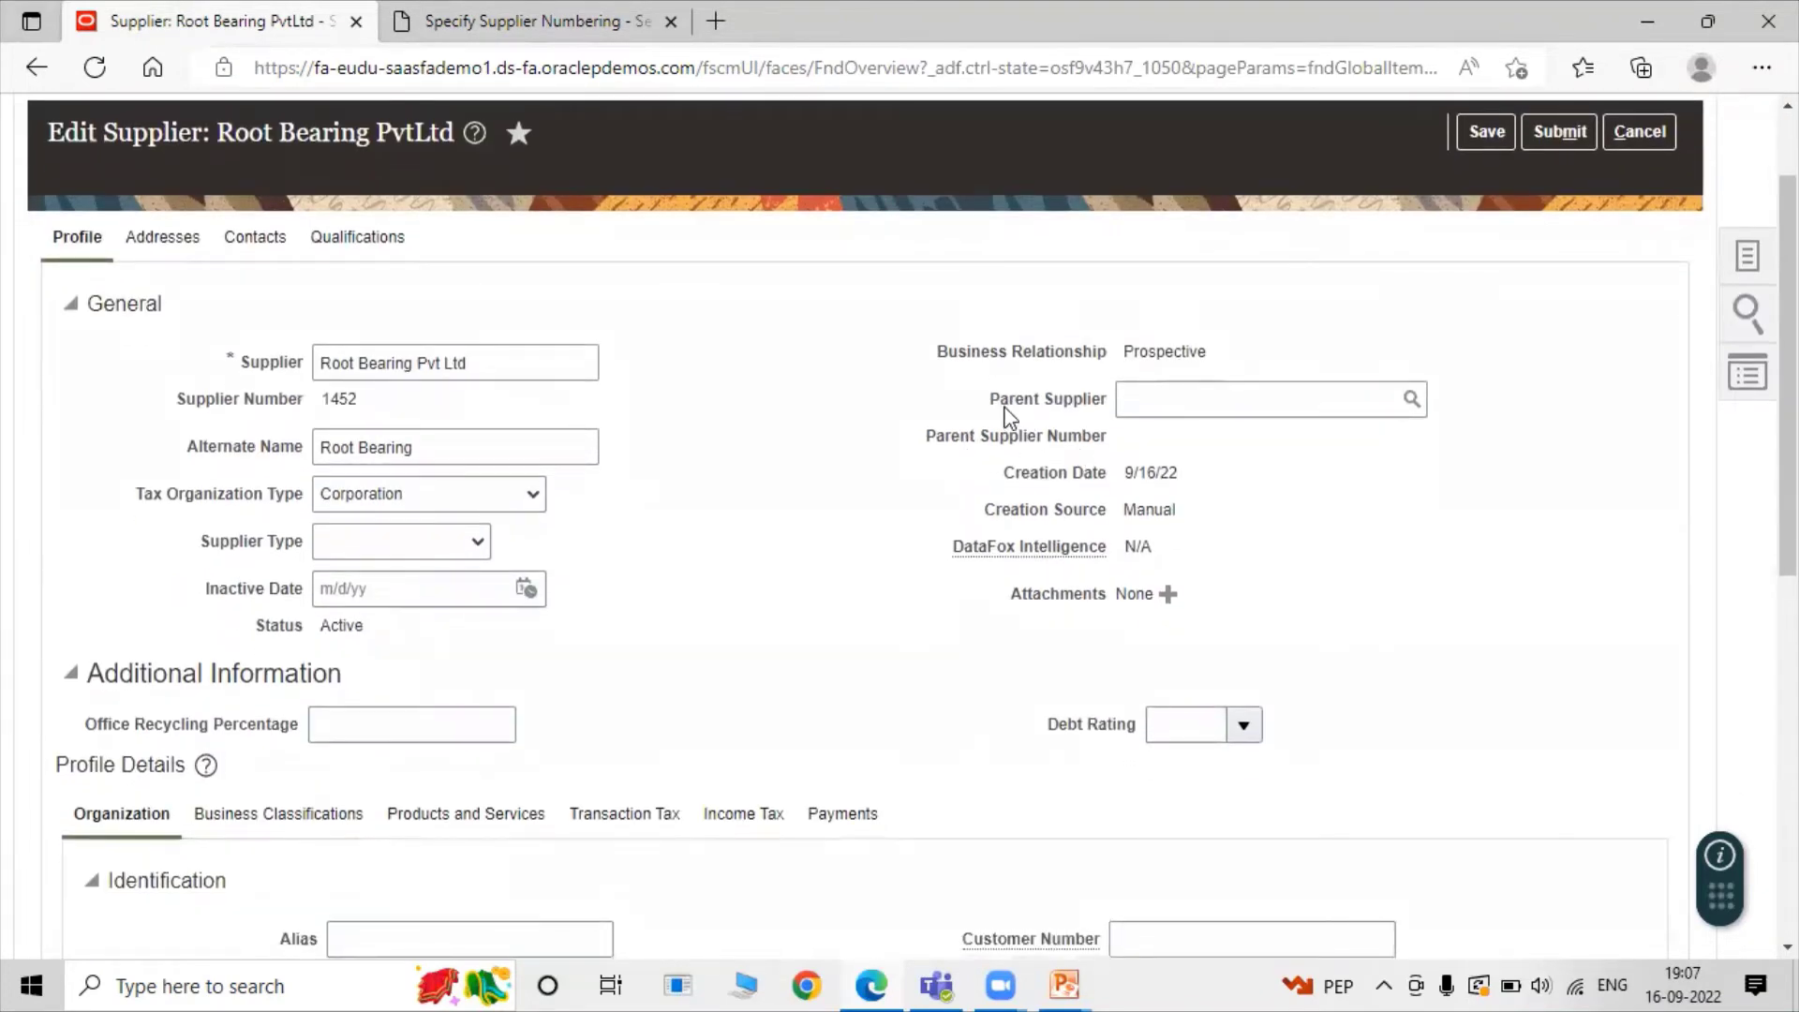
pyautogui.scroll(1, 1375, 792)
pyautogui.scroll(-2, 984, 514)
pyautogui.scroll(2, 869, 513)
pyautogui.scroll(-5, 1031, 552)
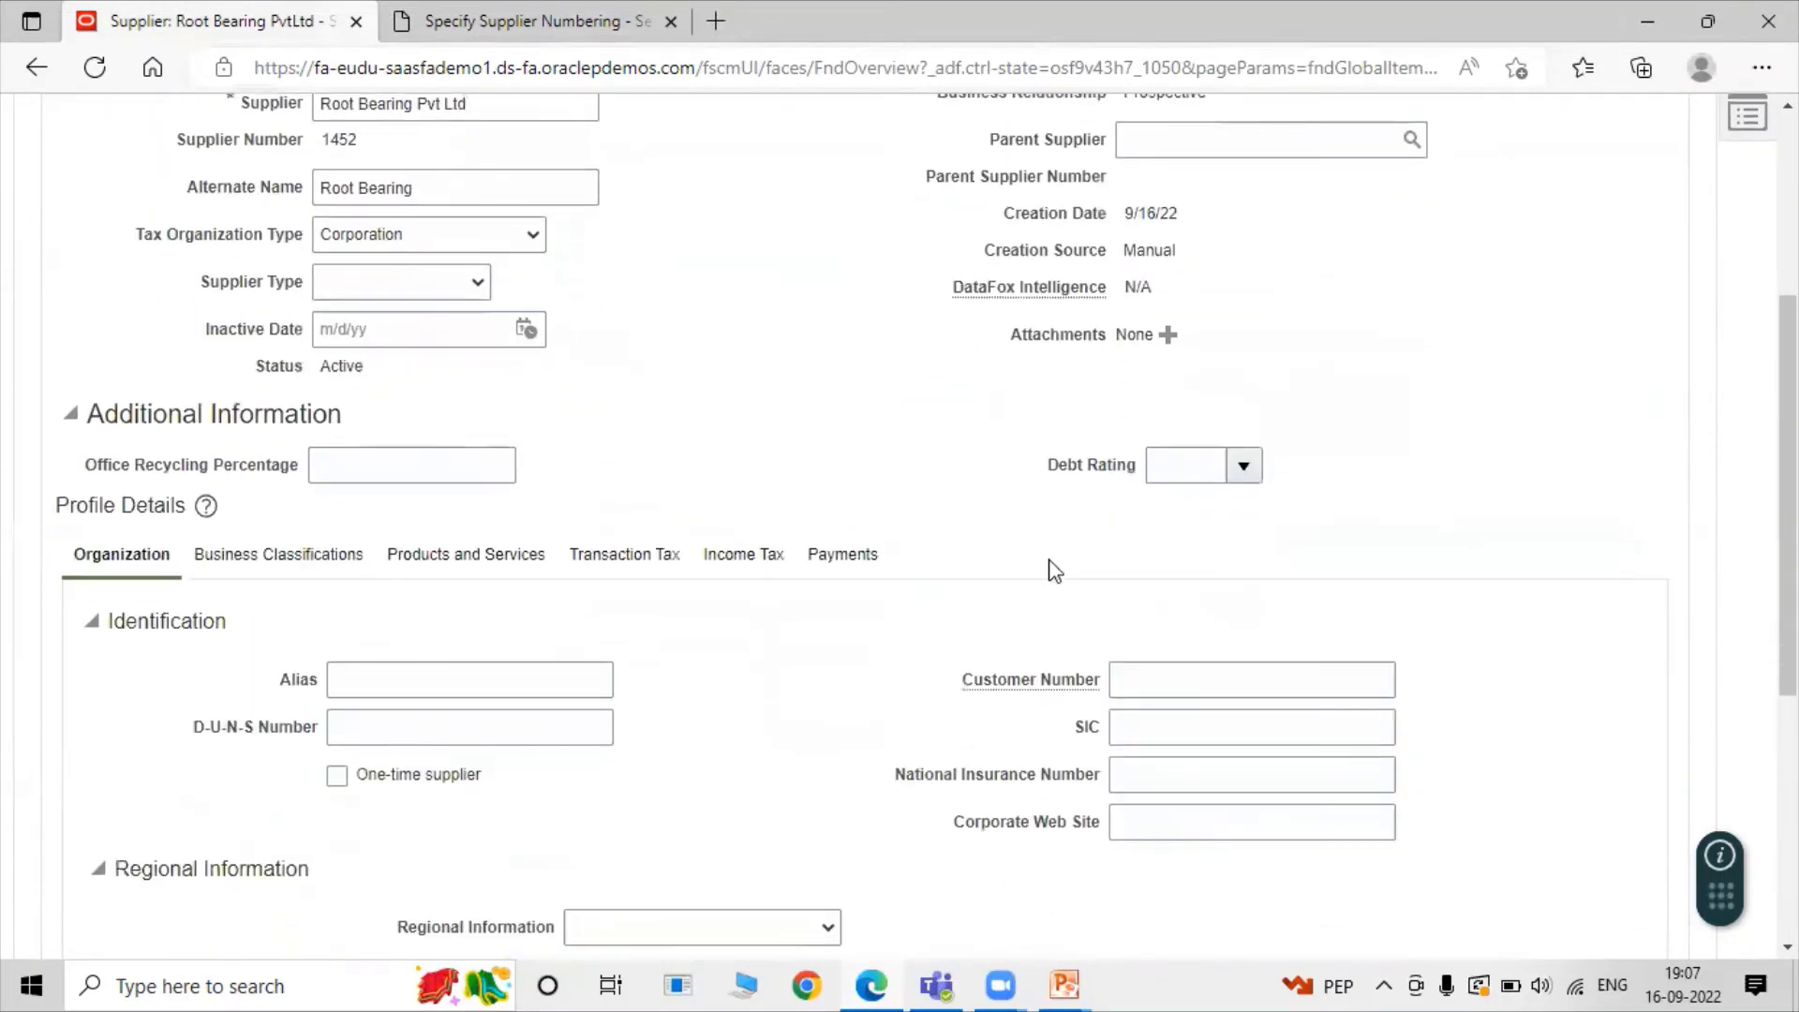
pyautogui.scroll(5, 1028, 581)
# Show the supplier's addresses and start creating a new address
pyautogui.click(150, 368)
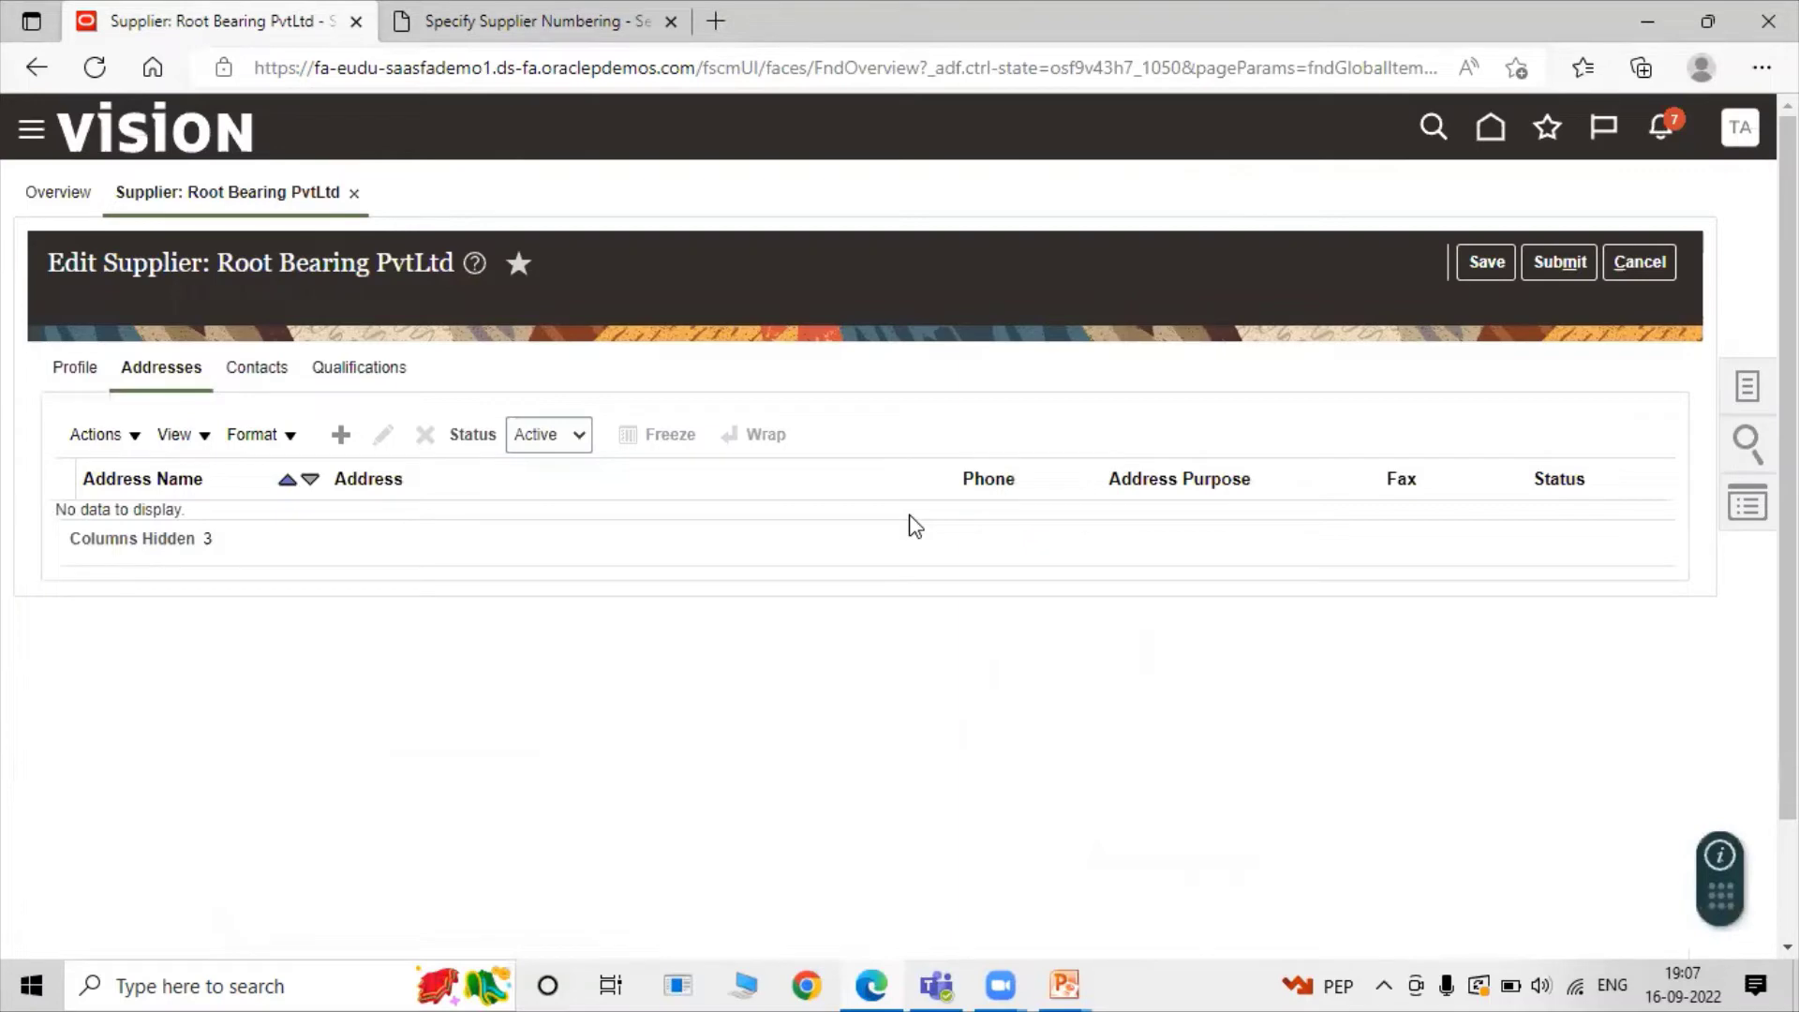
pyautogui.click(349, 438)
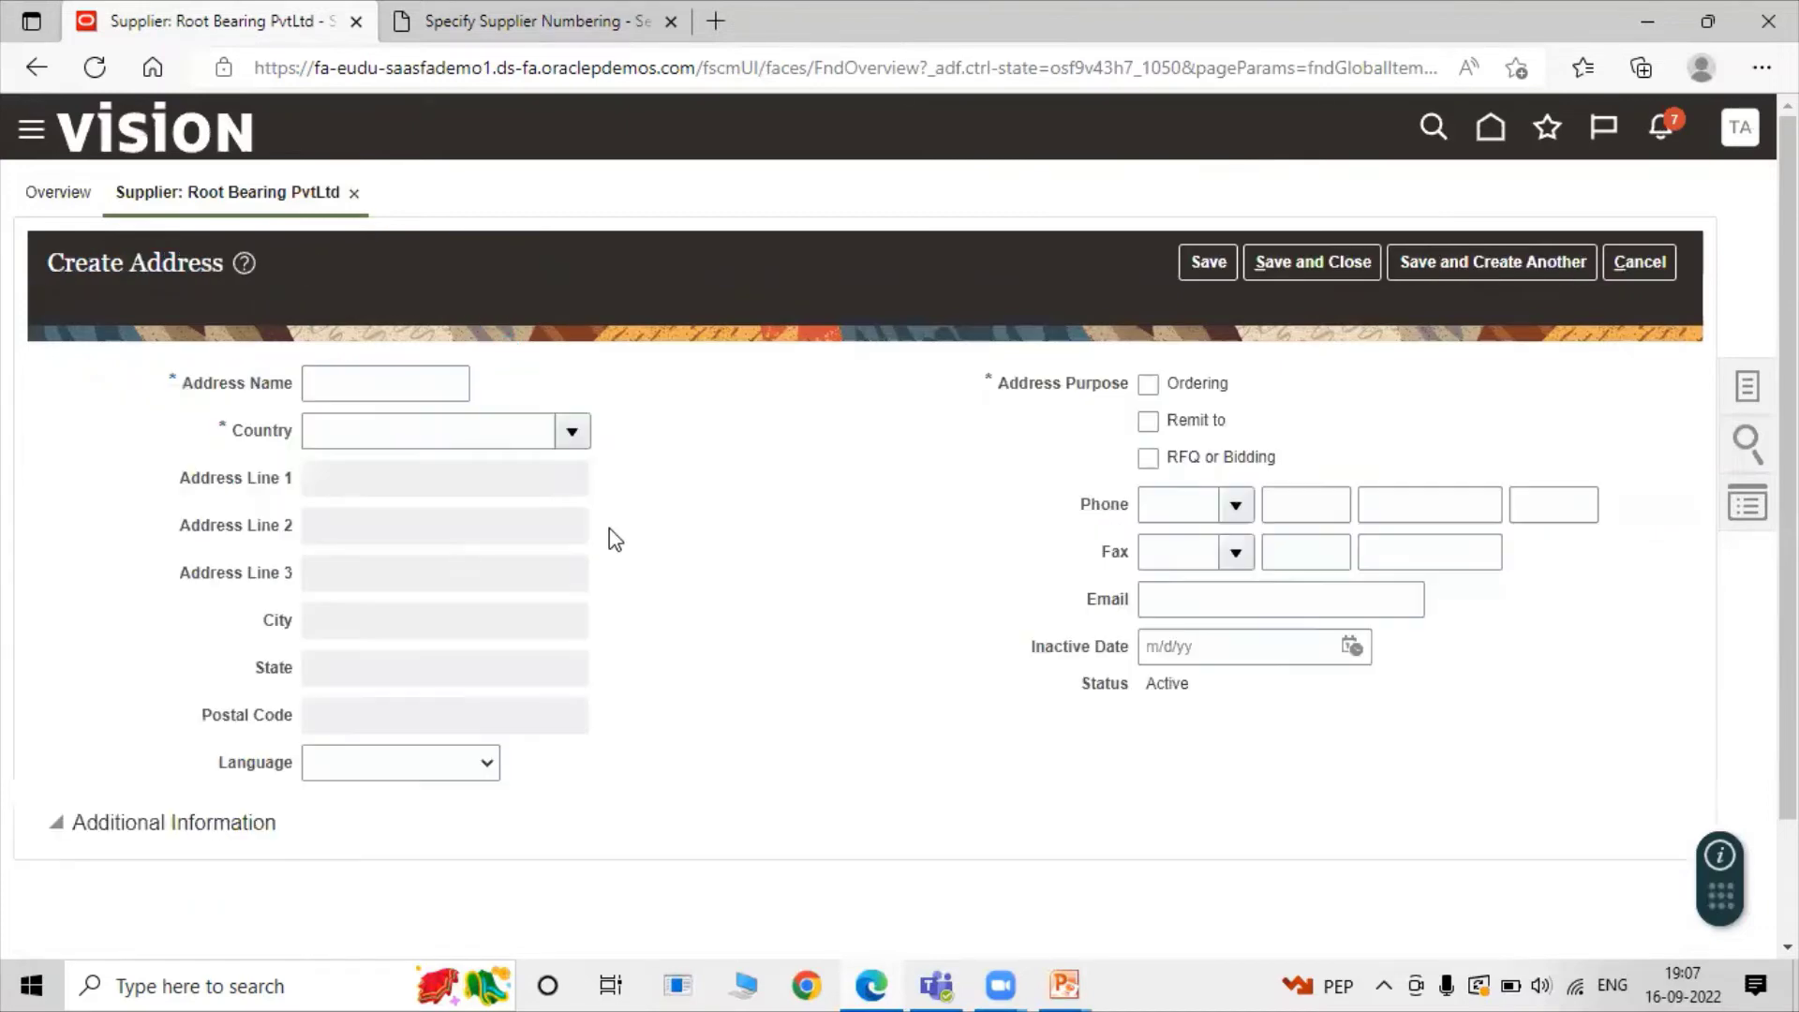
pyautogui.click(332, 375)
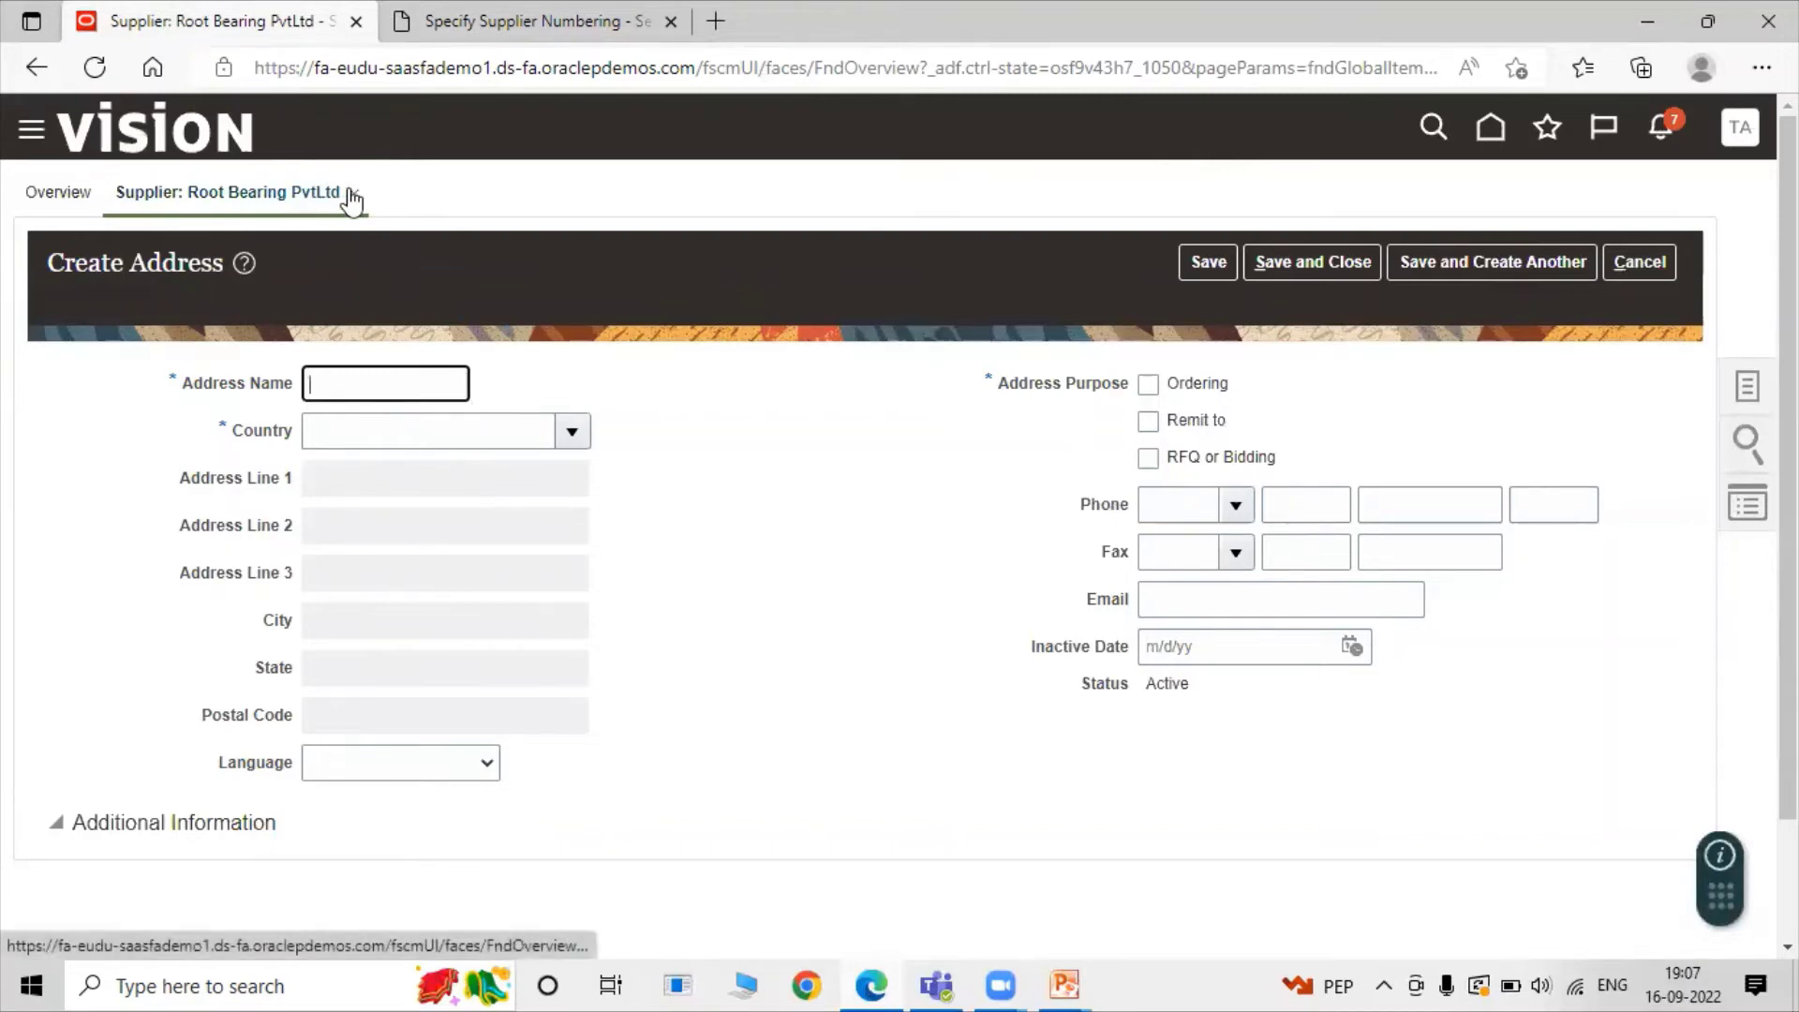
# Name the new address Root Bearing Pvt Ltd Address, reusing the supplier name copied from the page
pyautogui.moveTo(342, 197); pyautogui.dragTo(190, 213)
pyautogui.hotkey('ctrl', 'c')
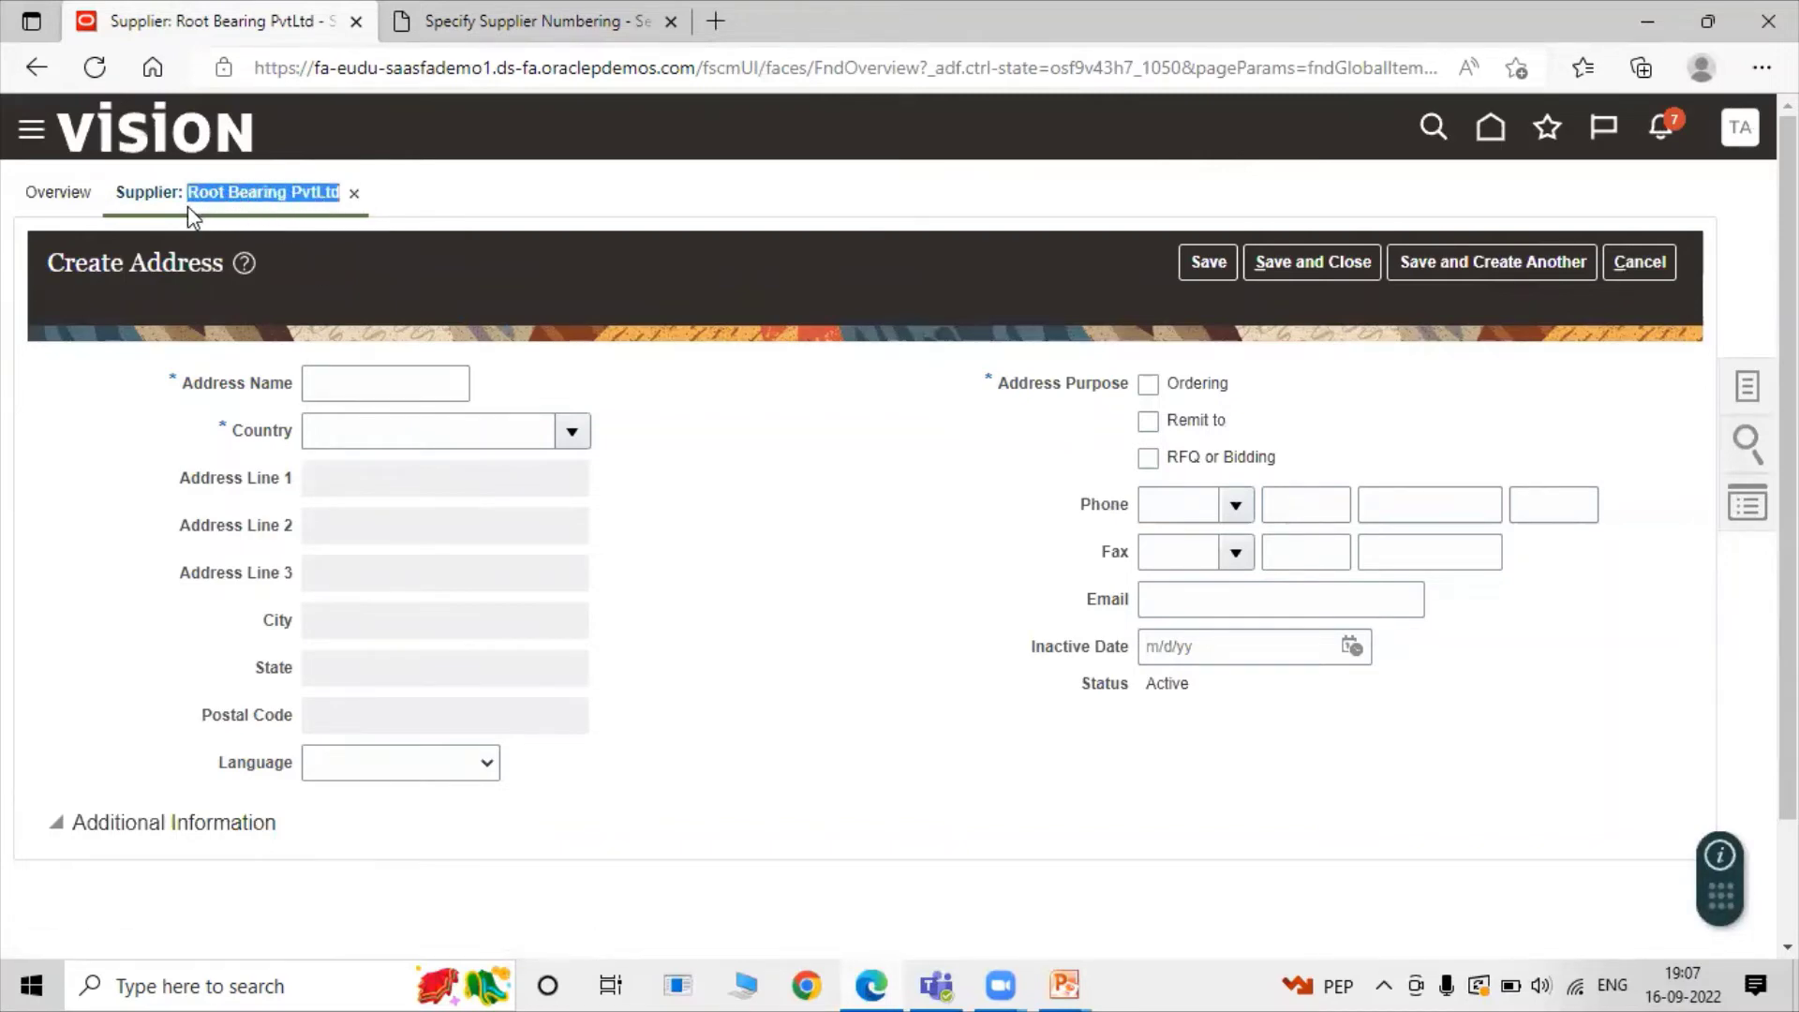
pyautogui.click(372, 380)
pyautogui.hotkey('ctrl', 'v')
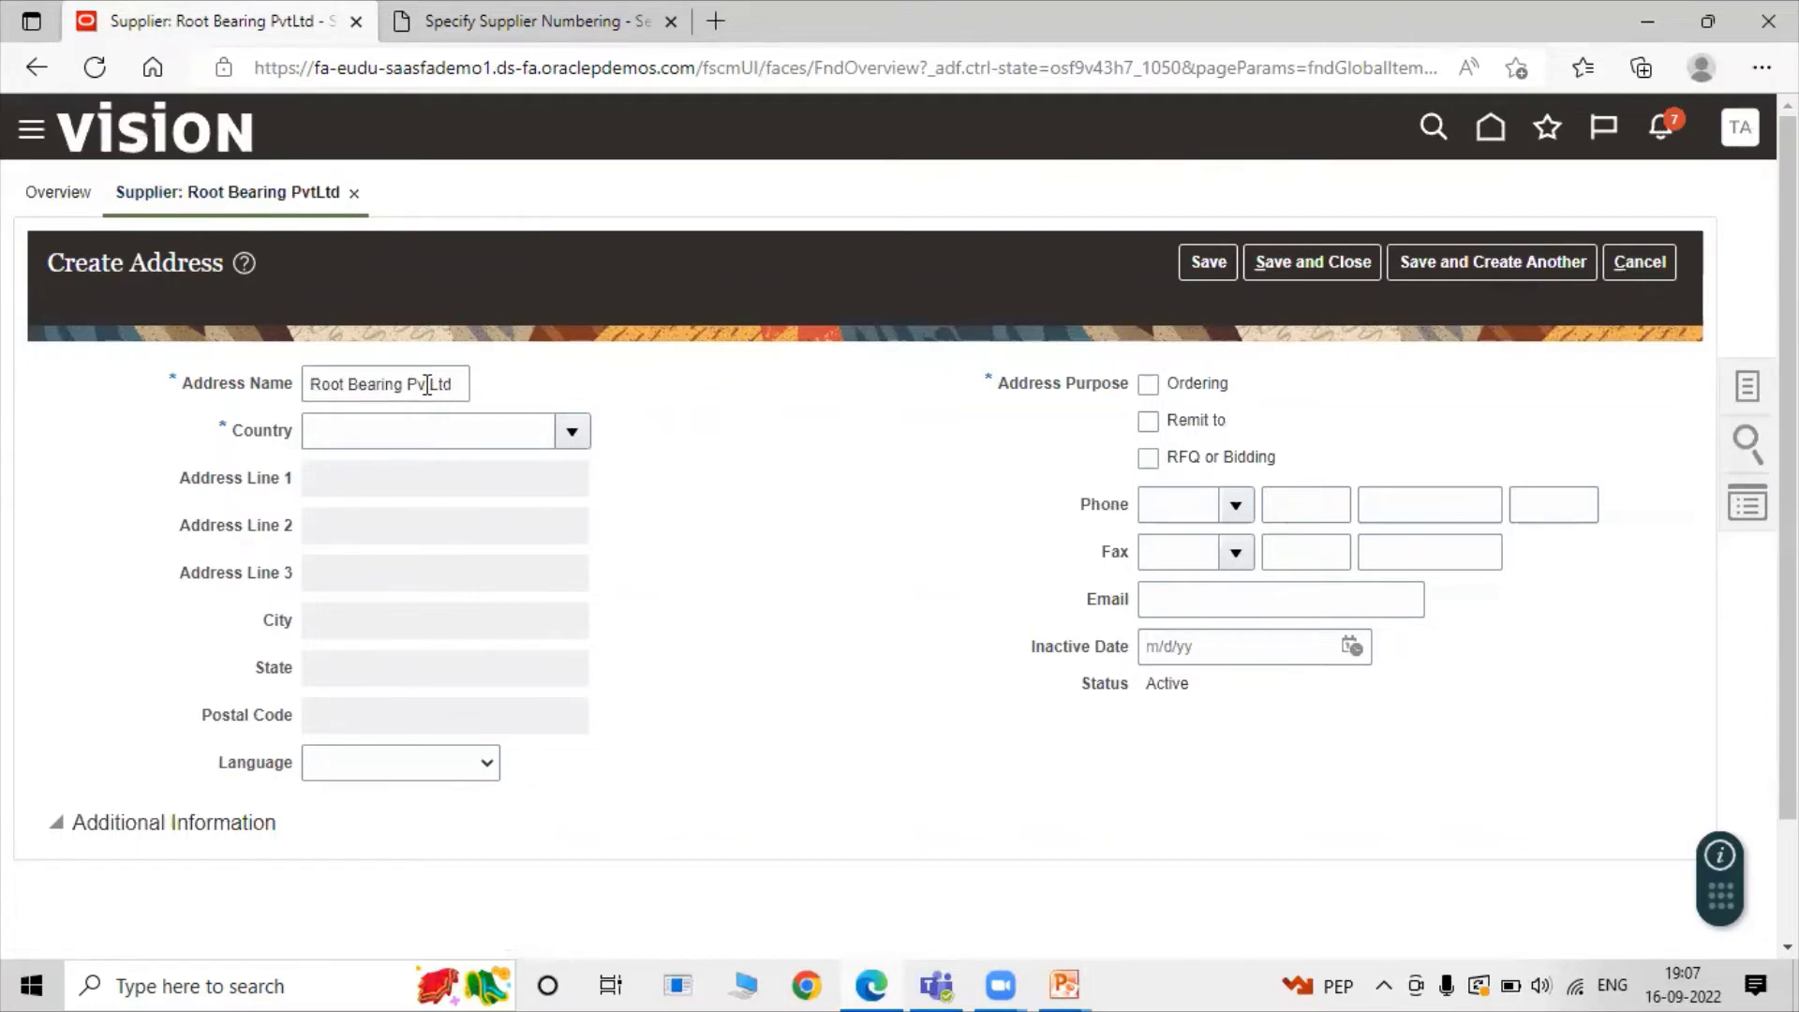
pyautogui.rightClick(427, 385)
pyautogui.press('Escape')
pyautogui.press('Right')
pyautogui.press('Right')
pyautogui.write('Address')
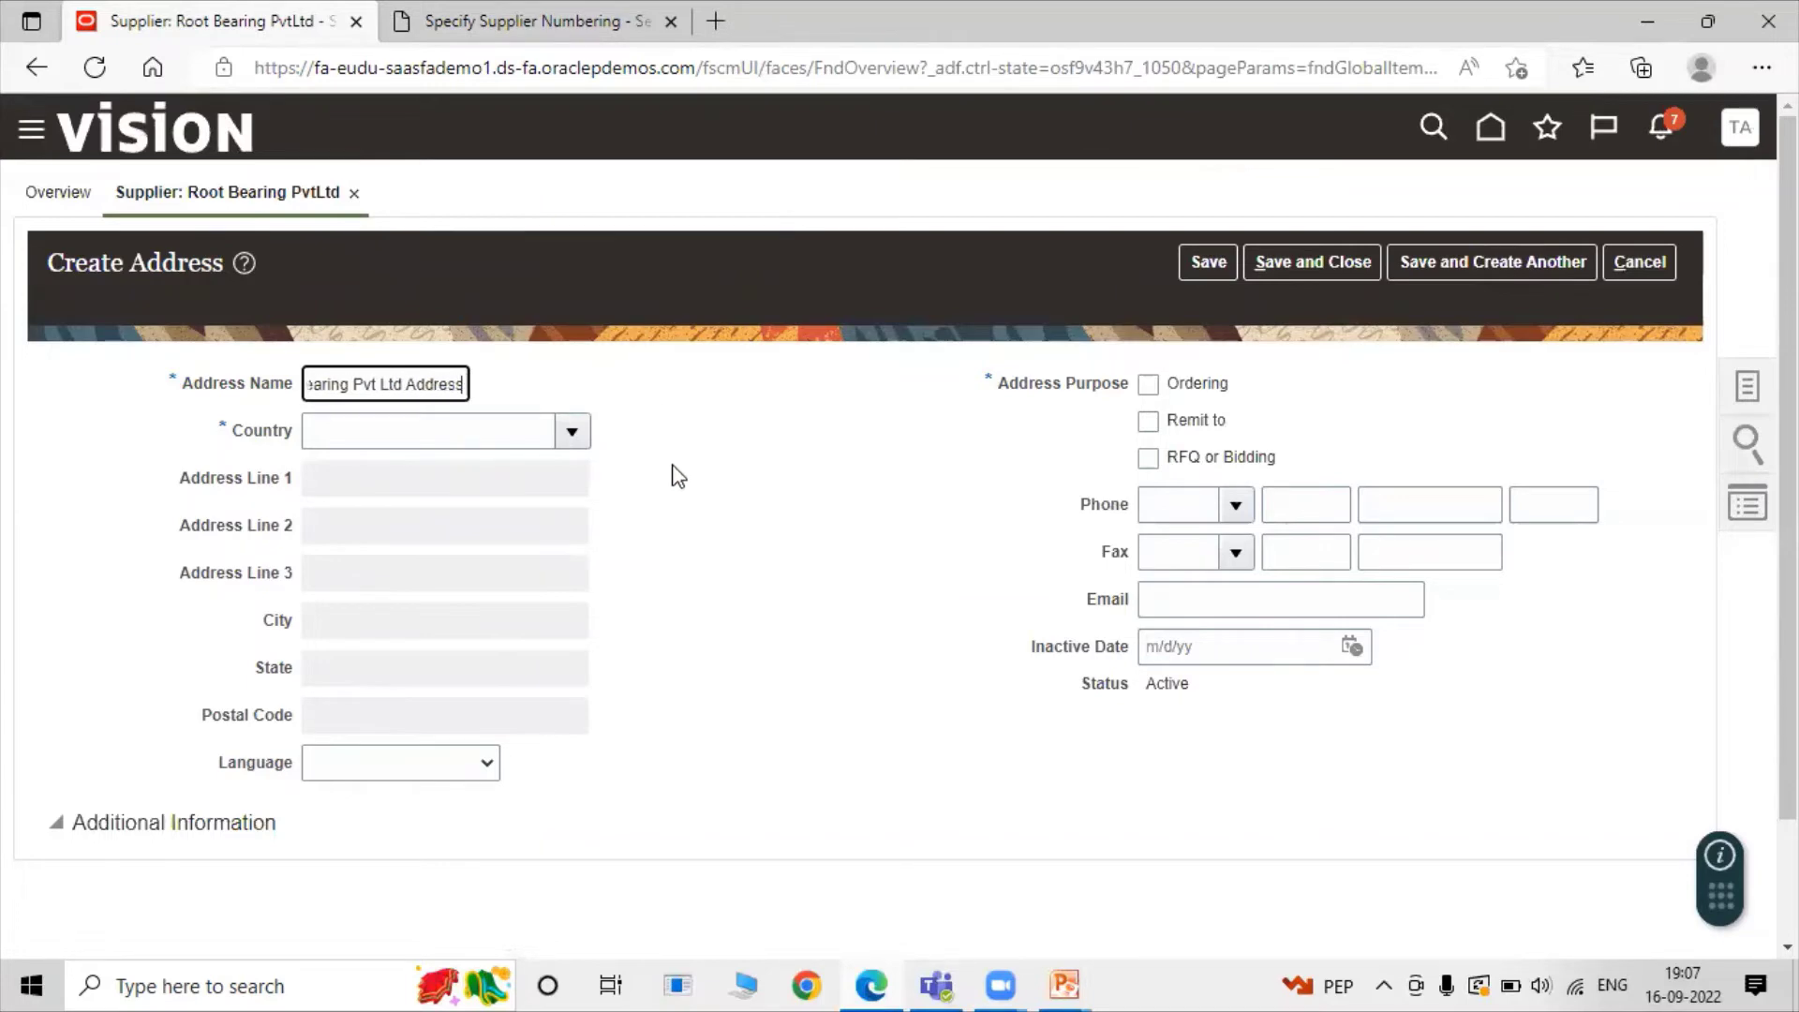
pyautogui.click(678, 477)
# Search the countries for Uni and set the address's country to United States
pyautogui.click(572, 433)
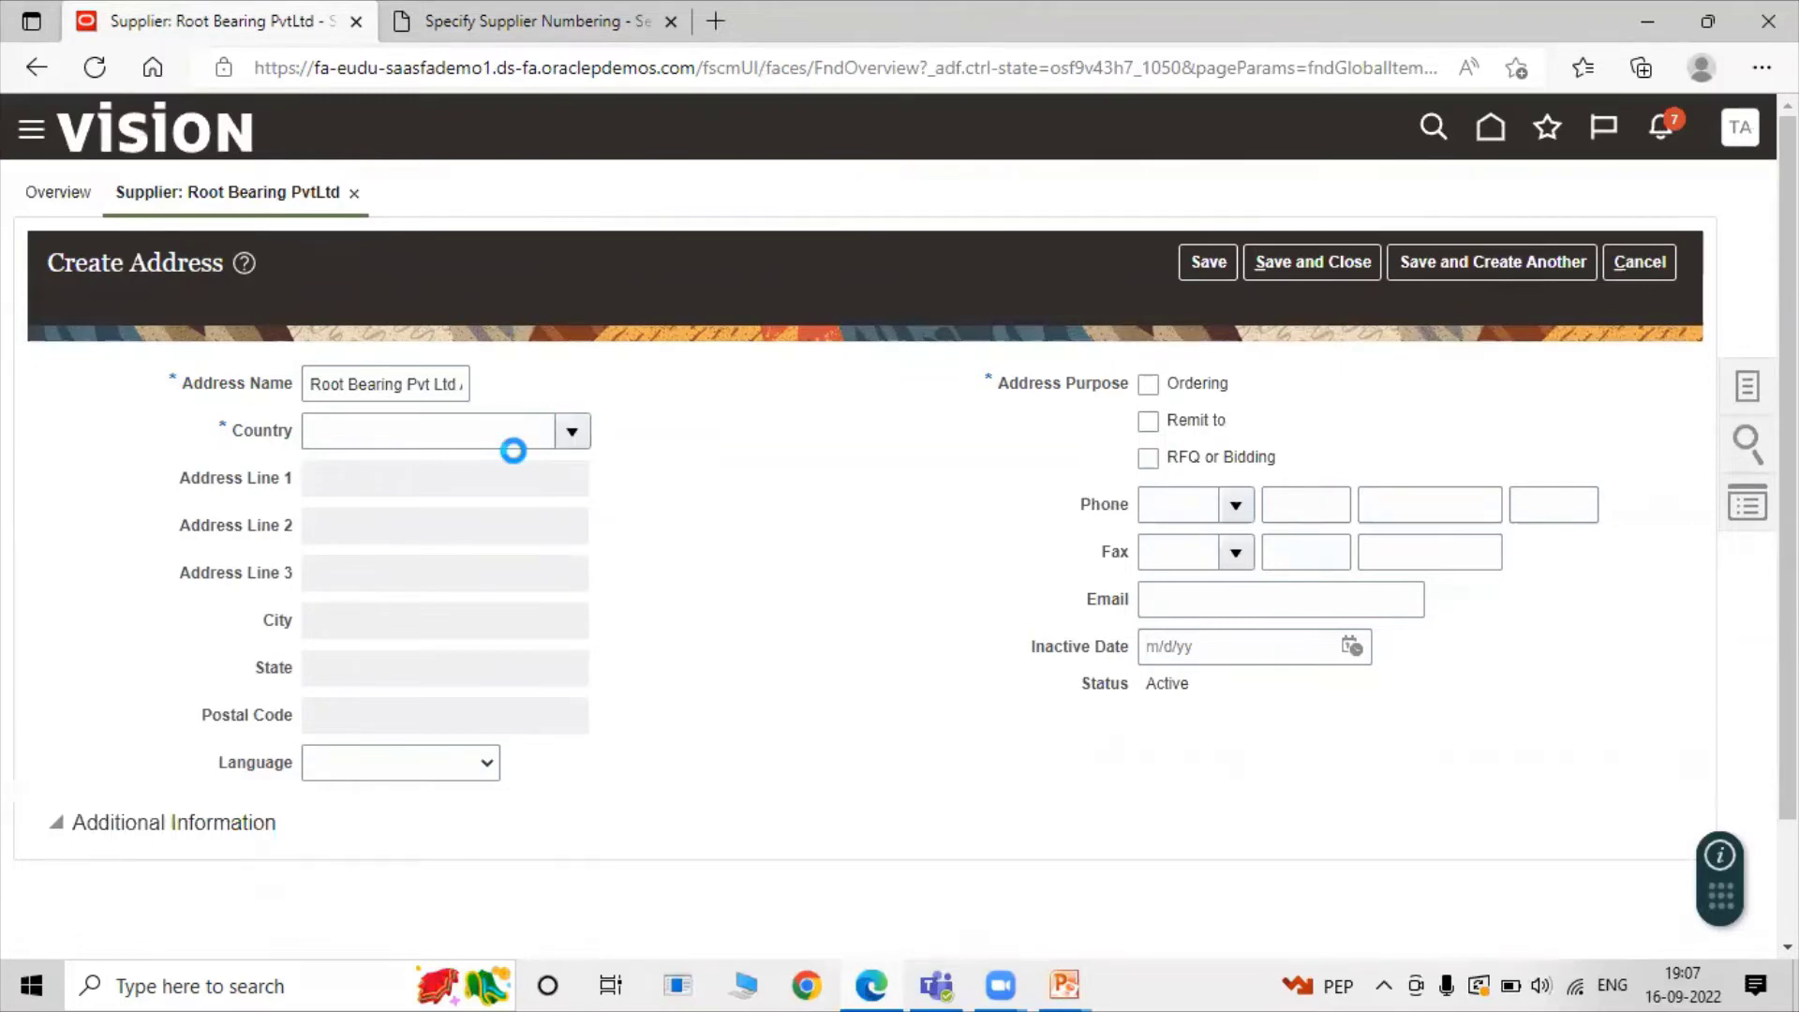
pyautogui.scroll(-1, 883, 665)
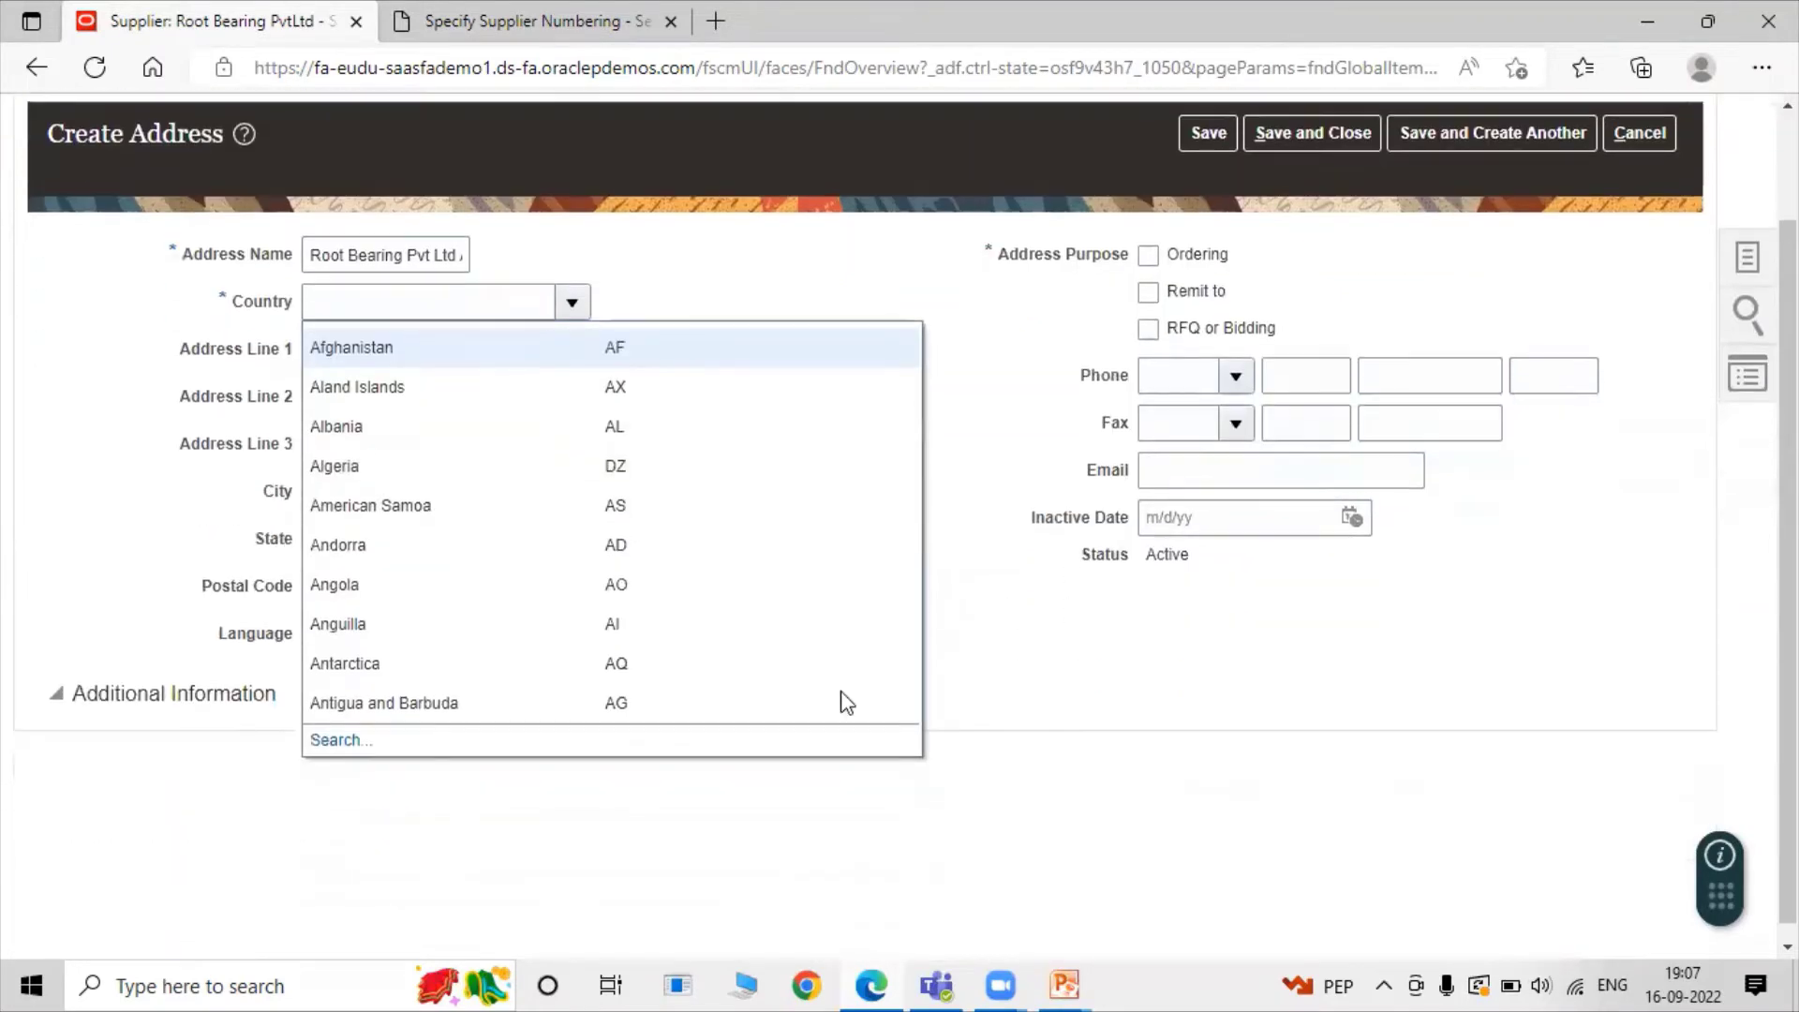
pyautogui.click(323, 739)
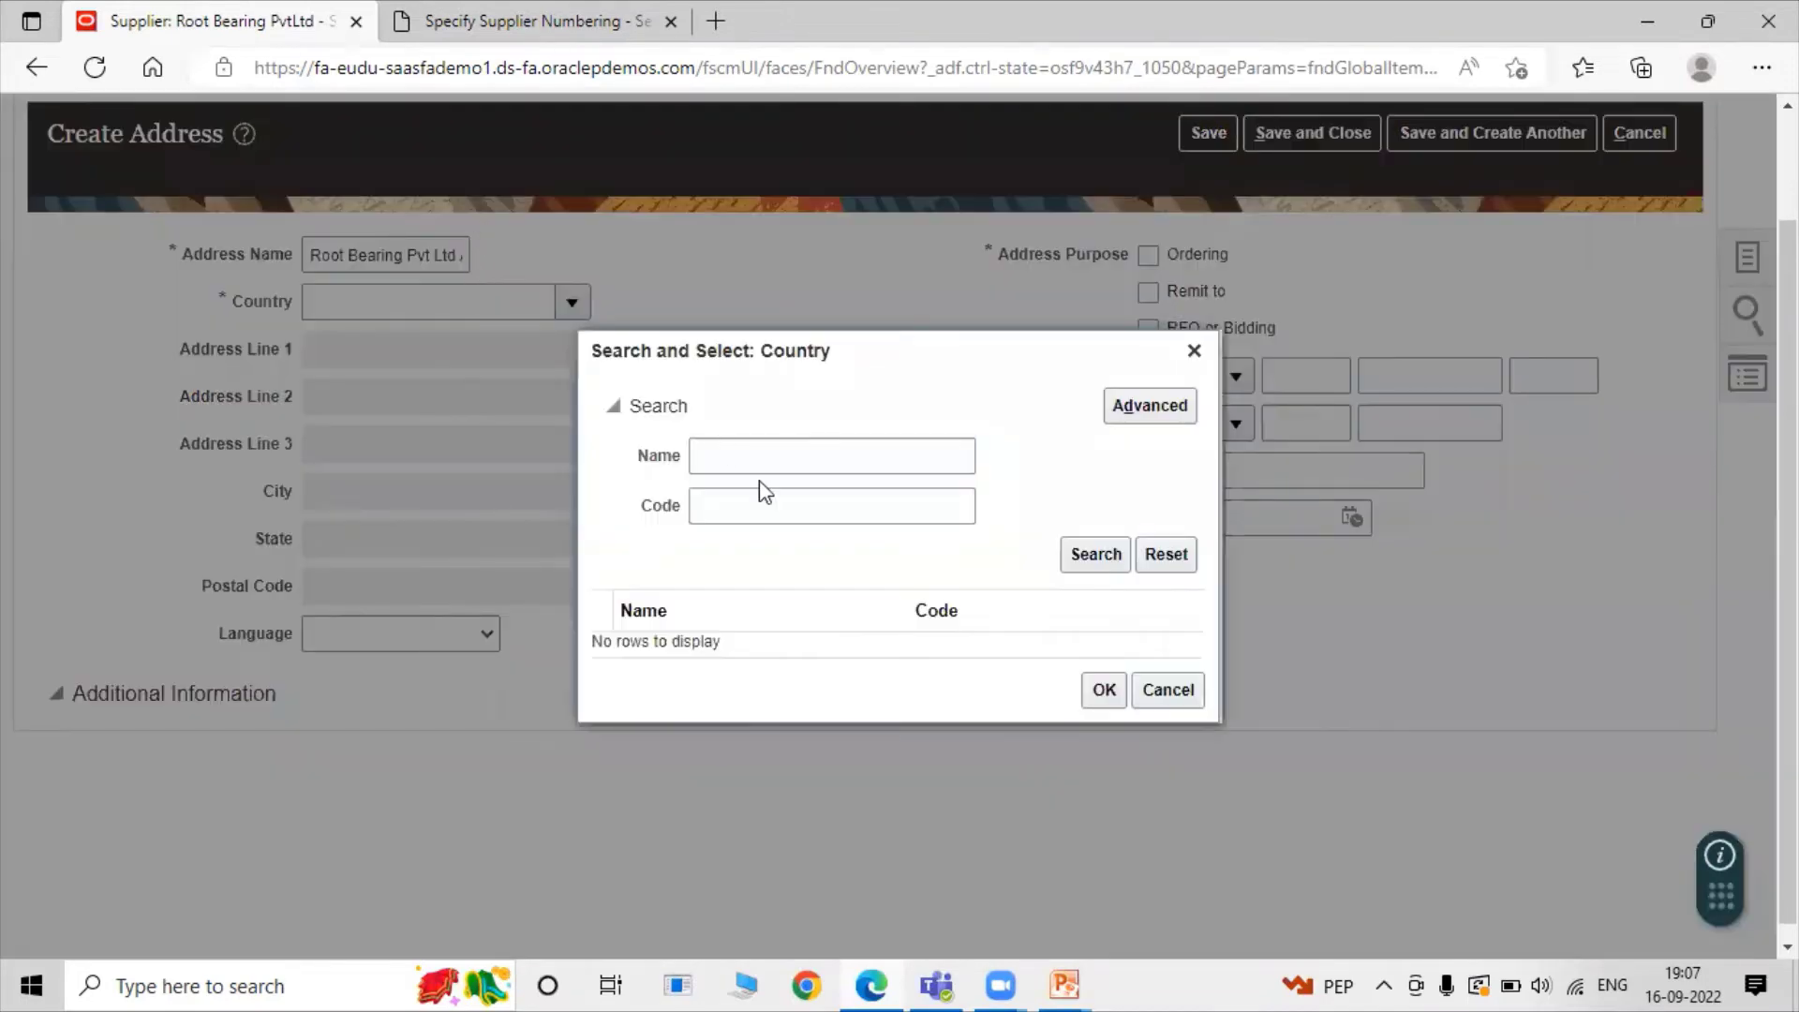
pyautogui.click(772, 460)
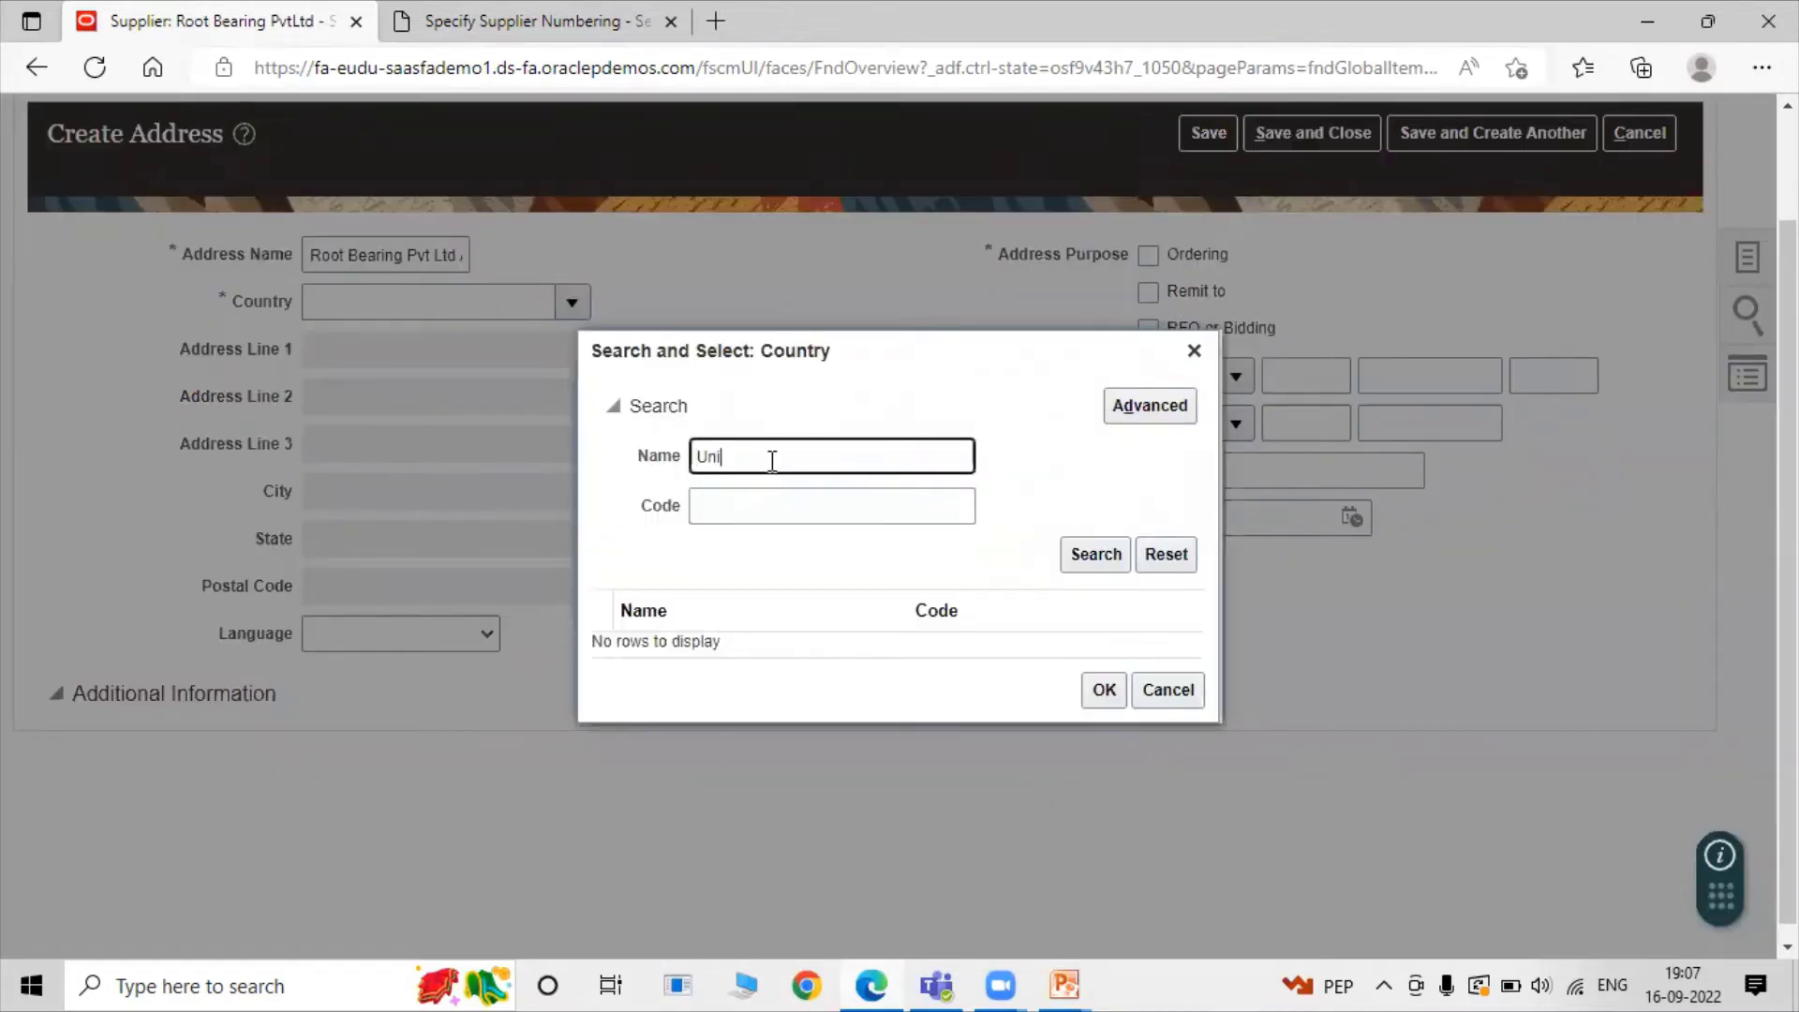
pyautogui.click(1110, 554)
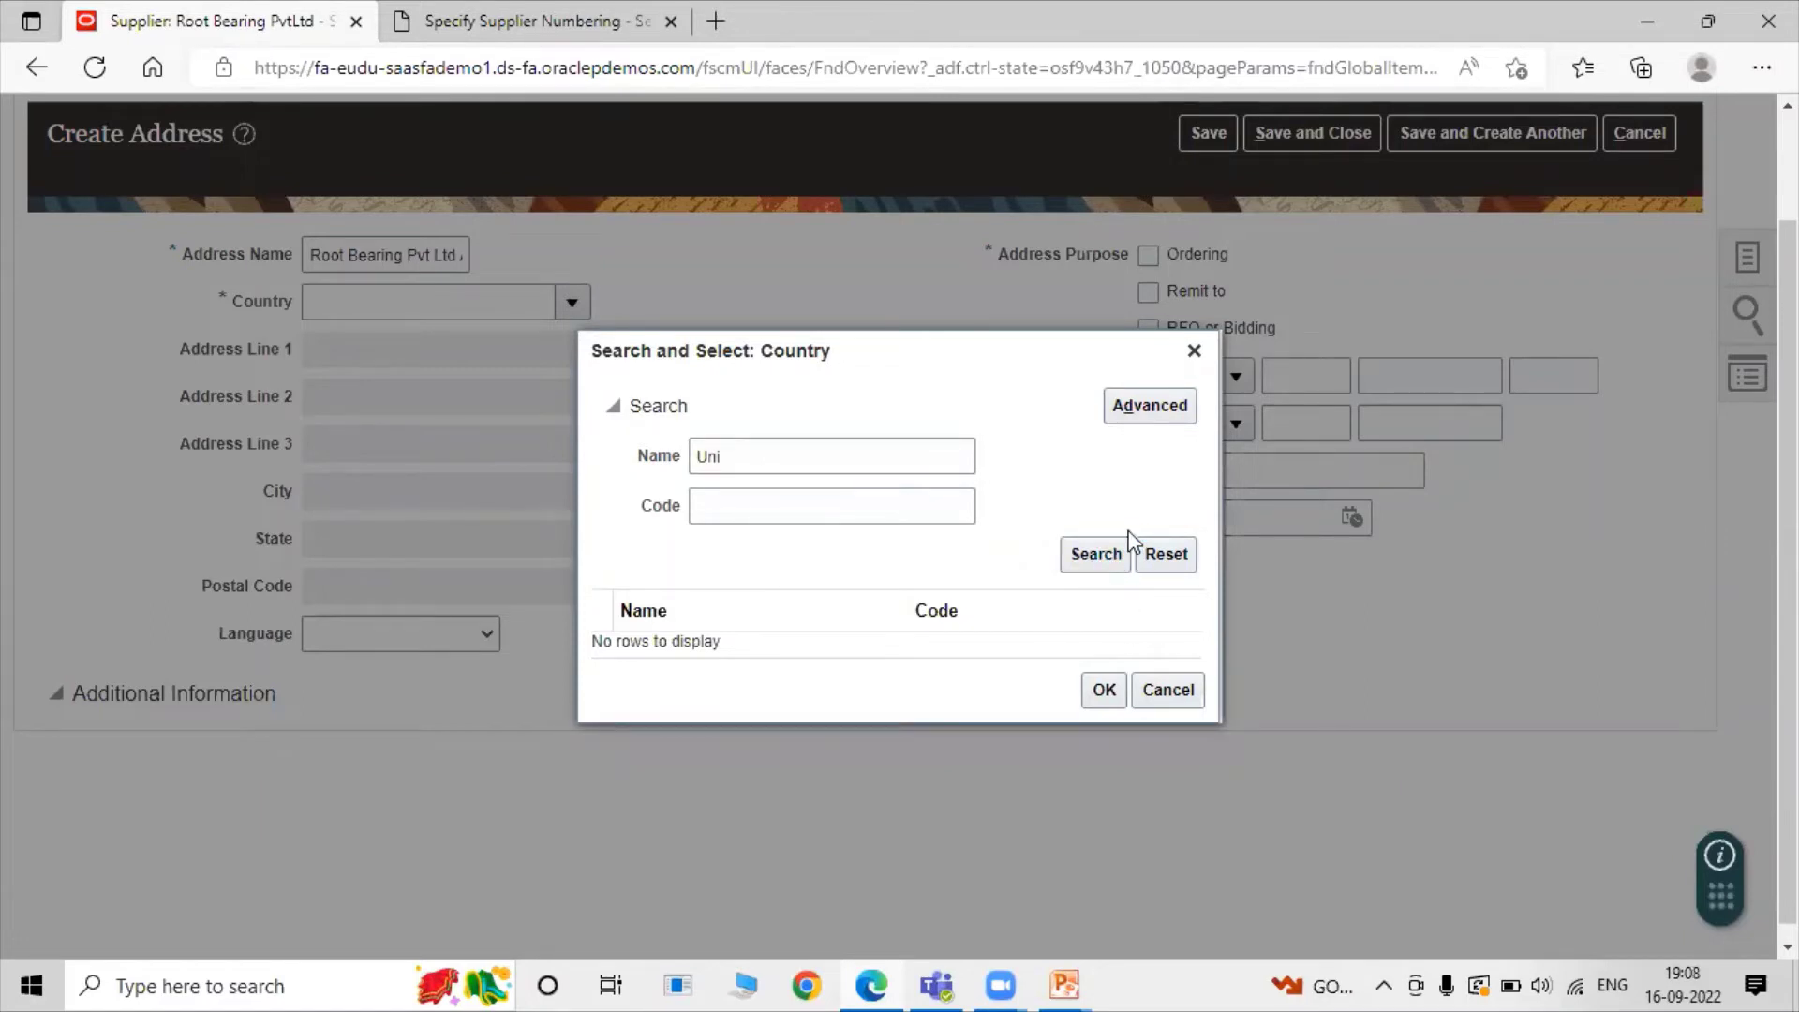
pyautogui.click(802, 675)
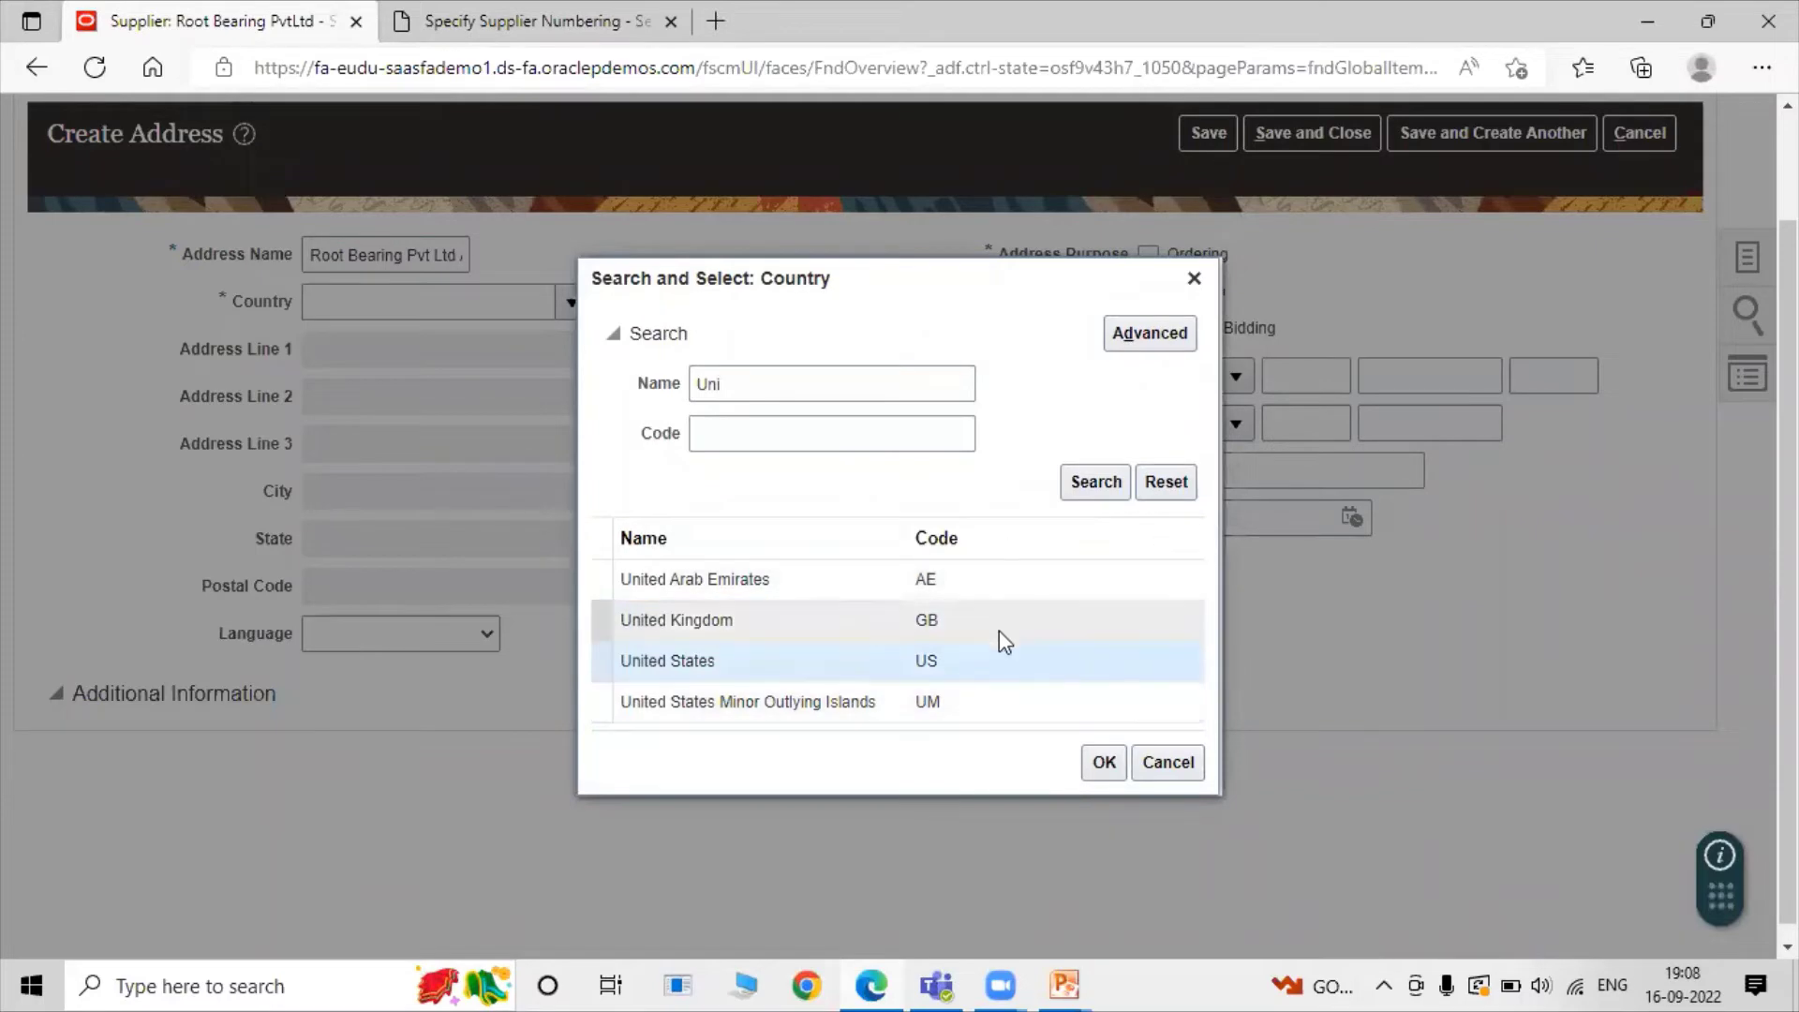
pyautogui.click(1104, 762)
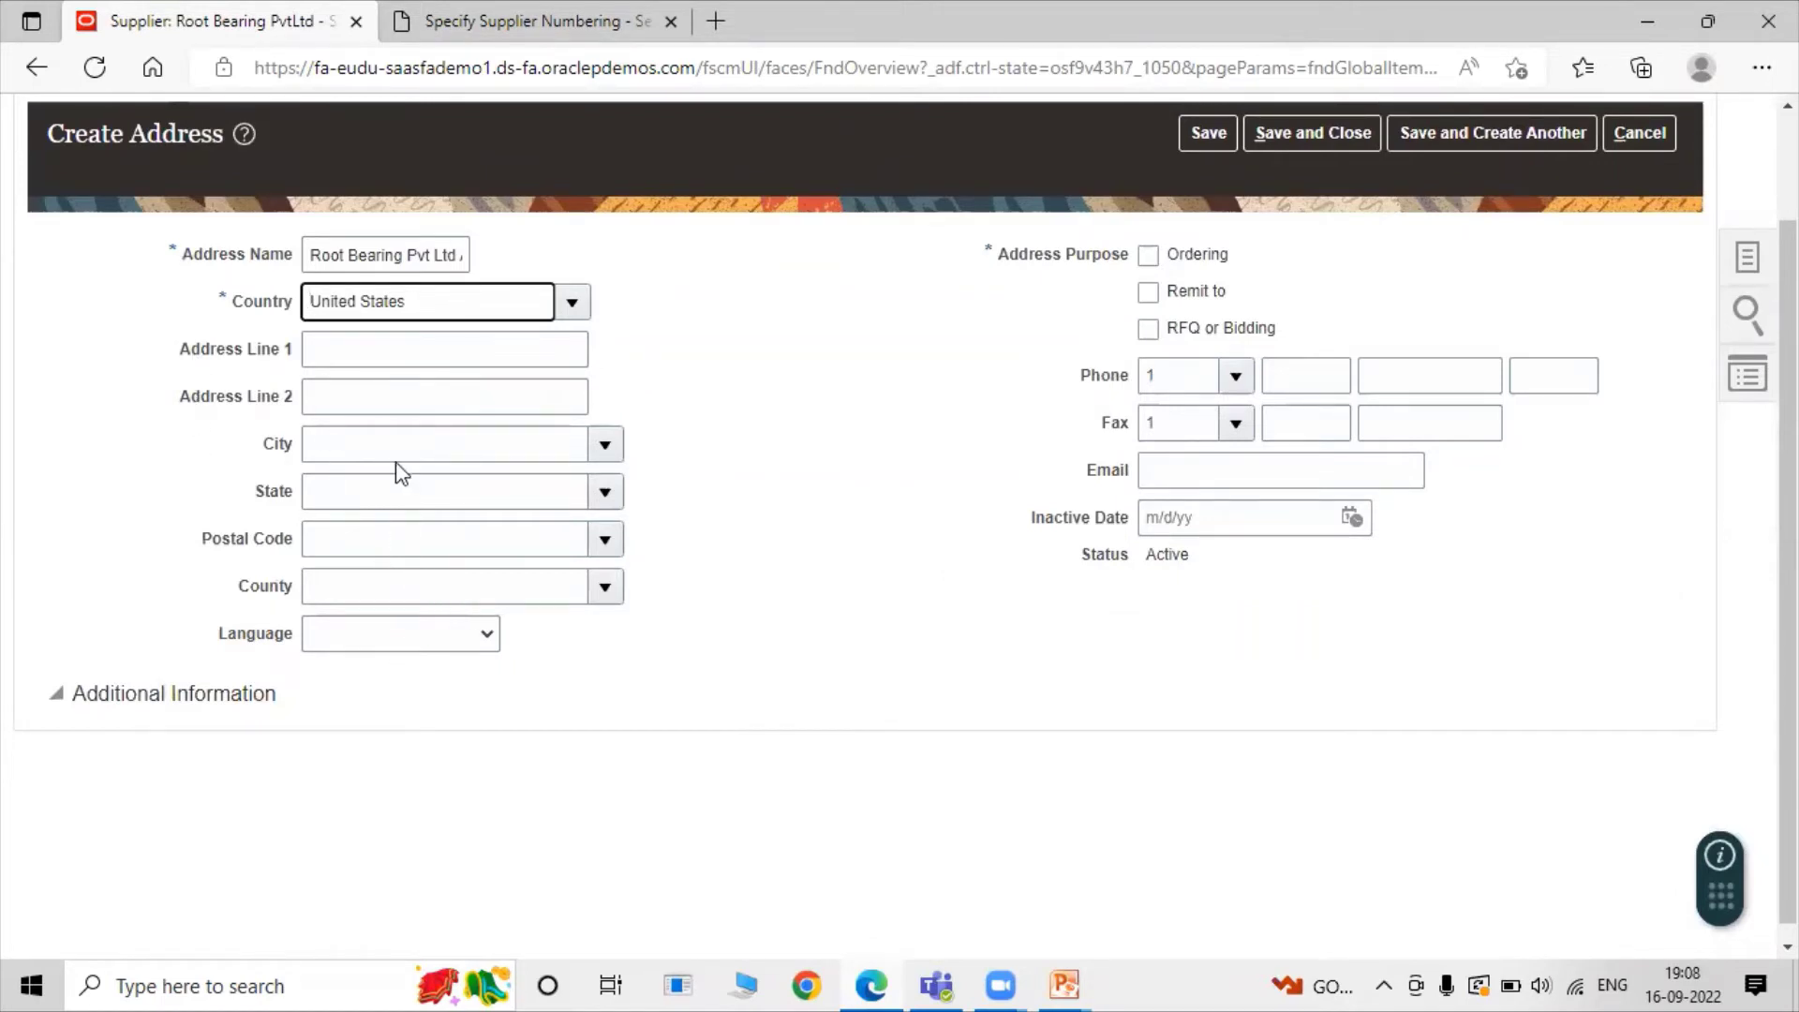
# Search for postal code 10000 and apply the entry with parent geography New York, New York, New York to the address
pyautogui.click(604, 540)
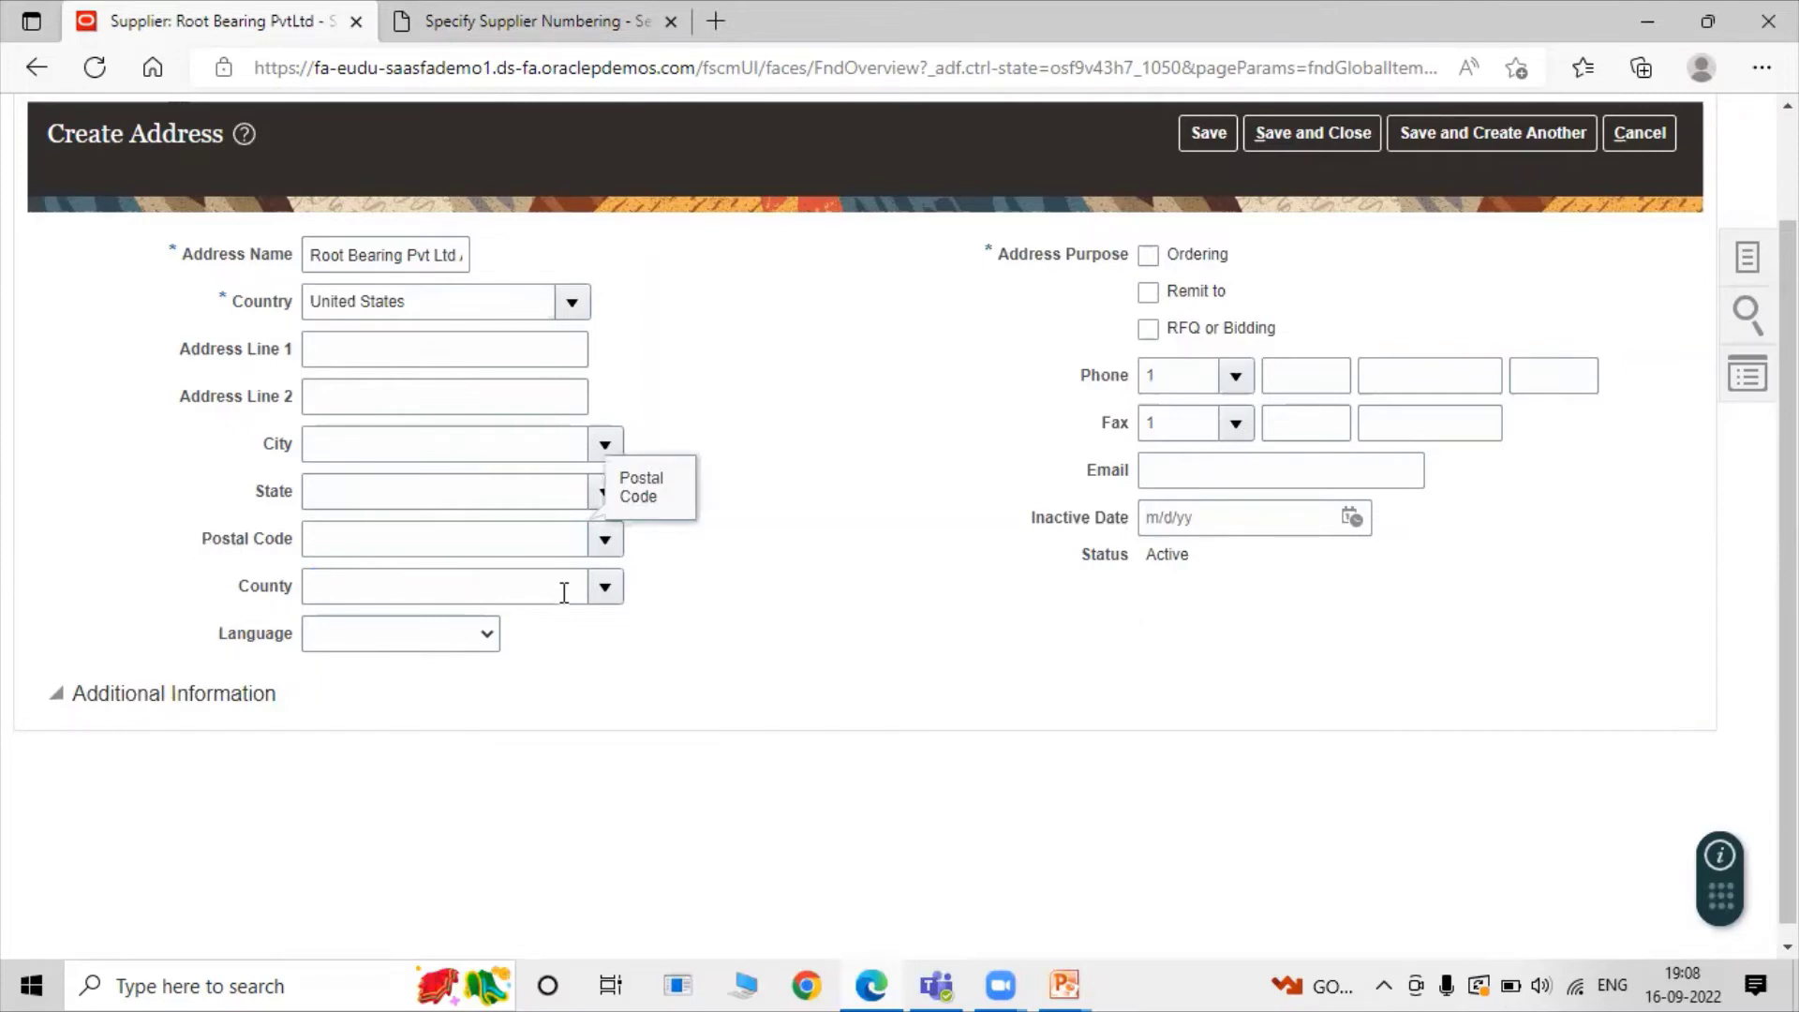
pyautogui.scroll(-1, 1325, 702)
pyautogui.scroll(-3, 633, 694)
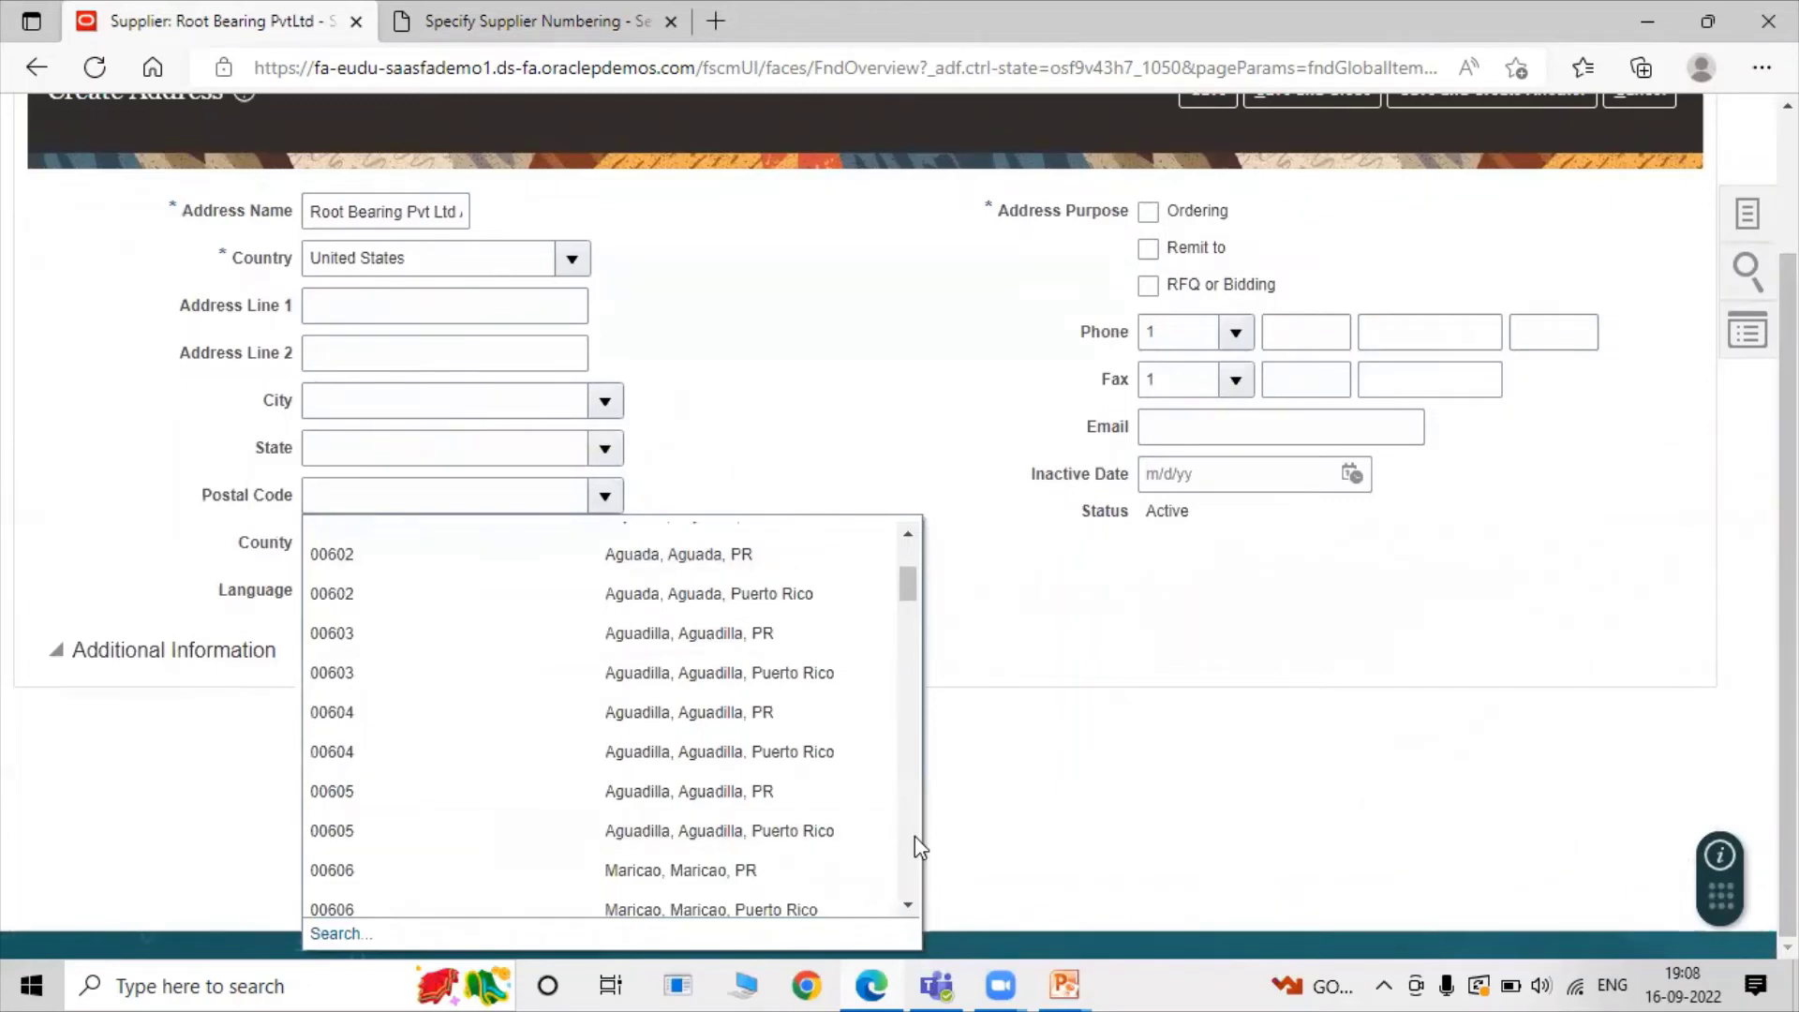
pyautogui.scroll(1, 914, 836)
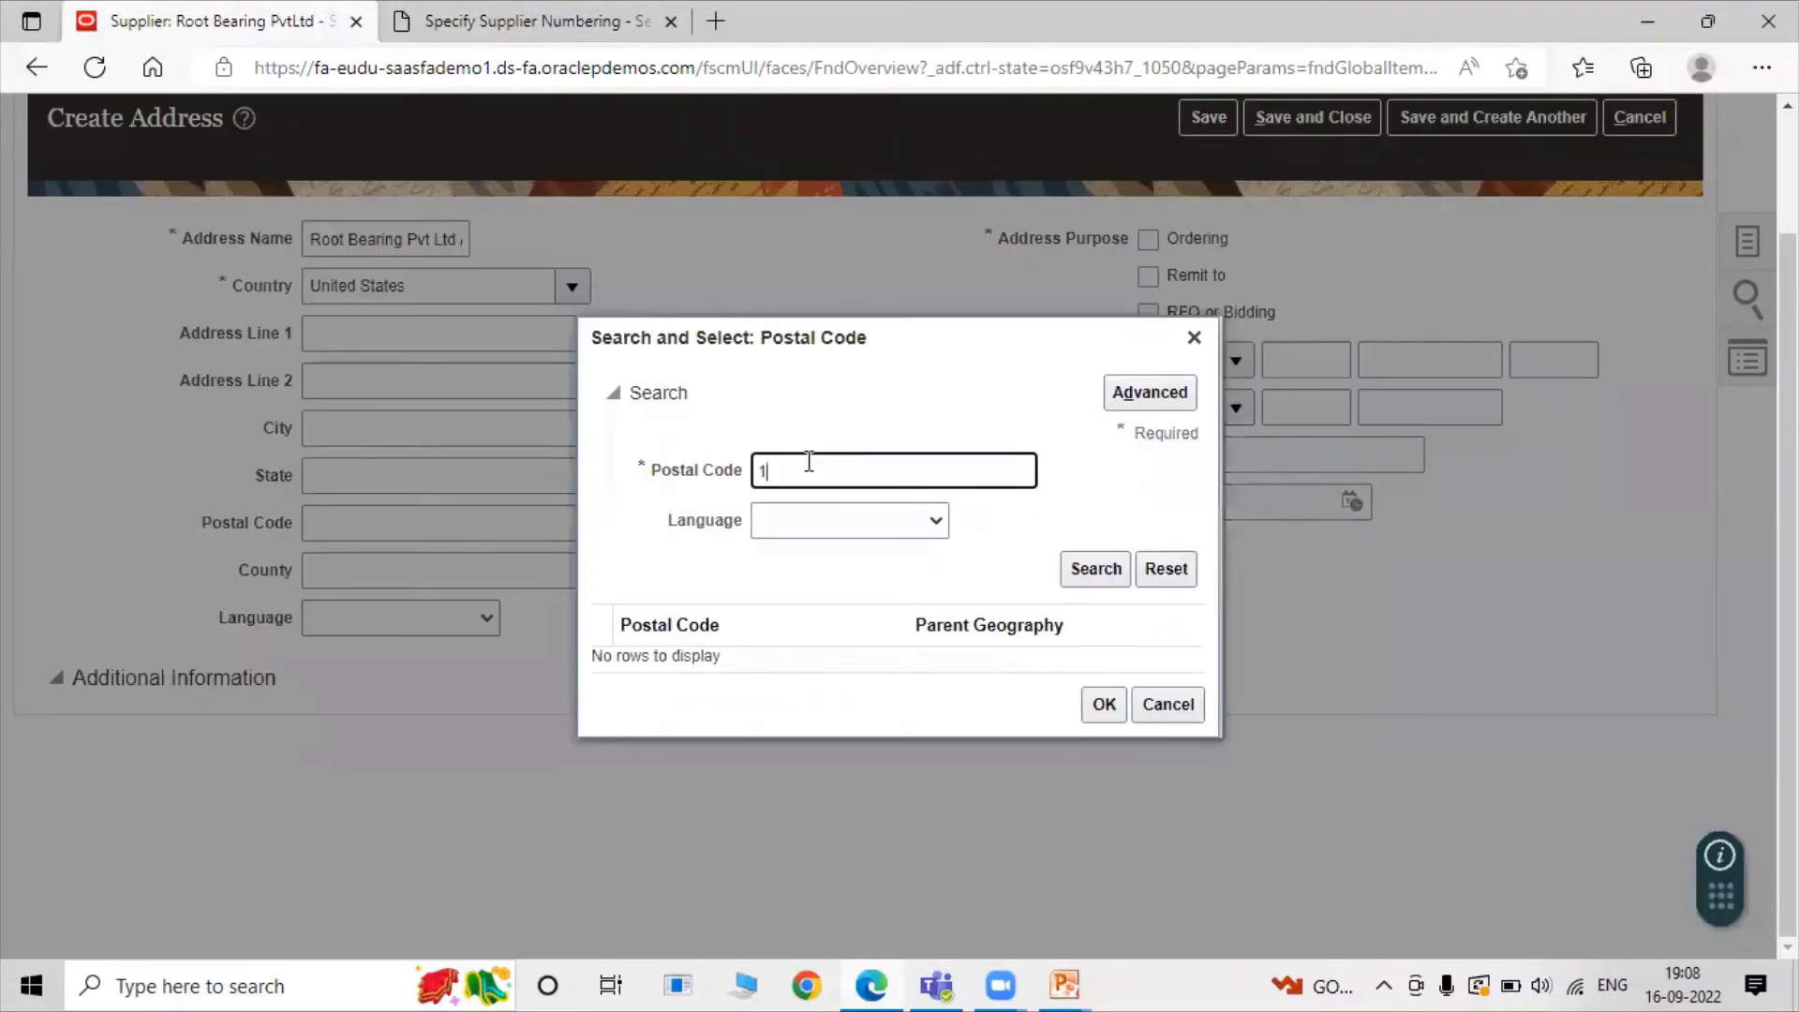
pyautogui.click(1098, 572)
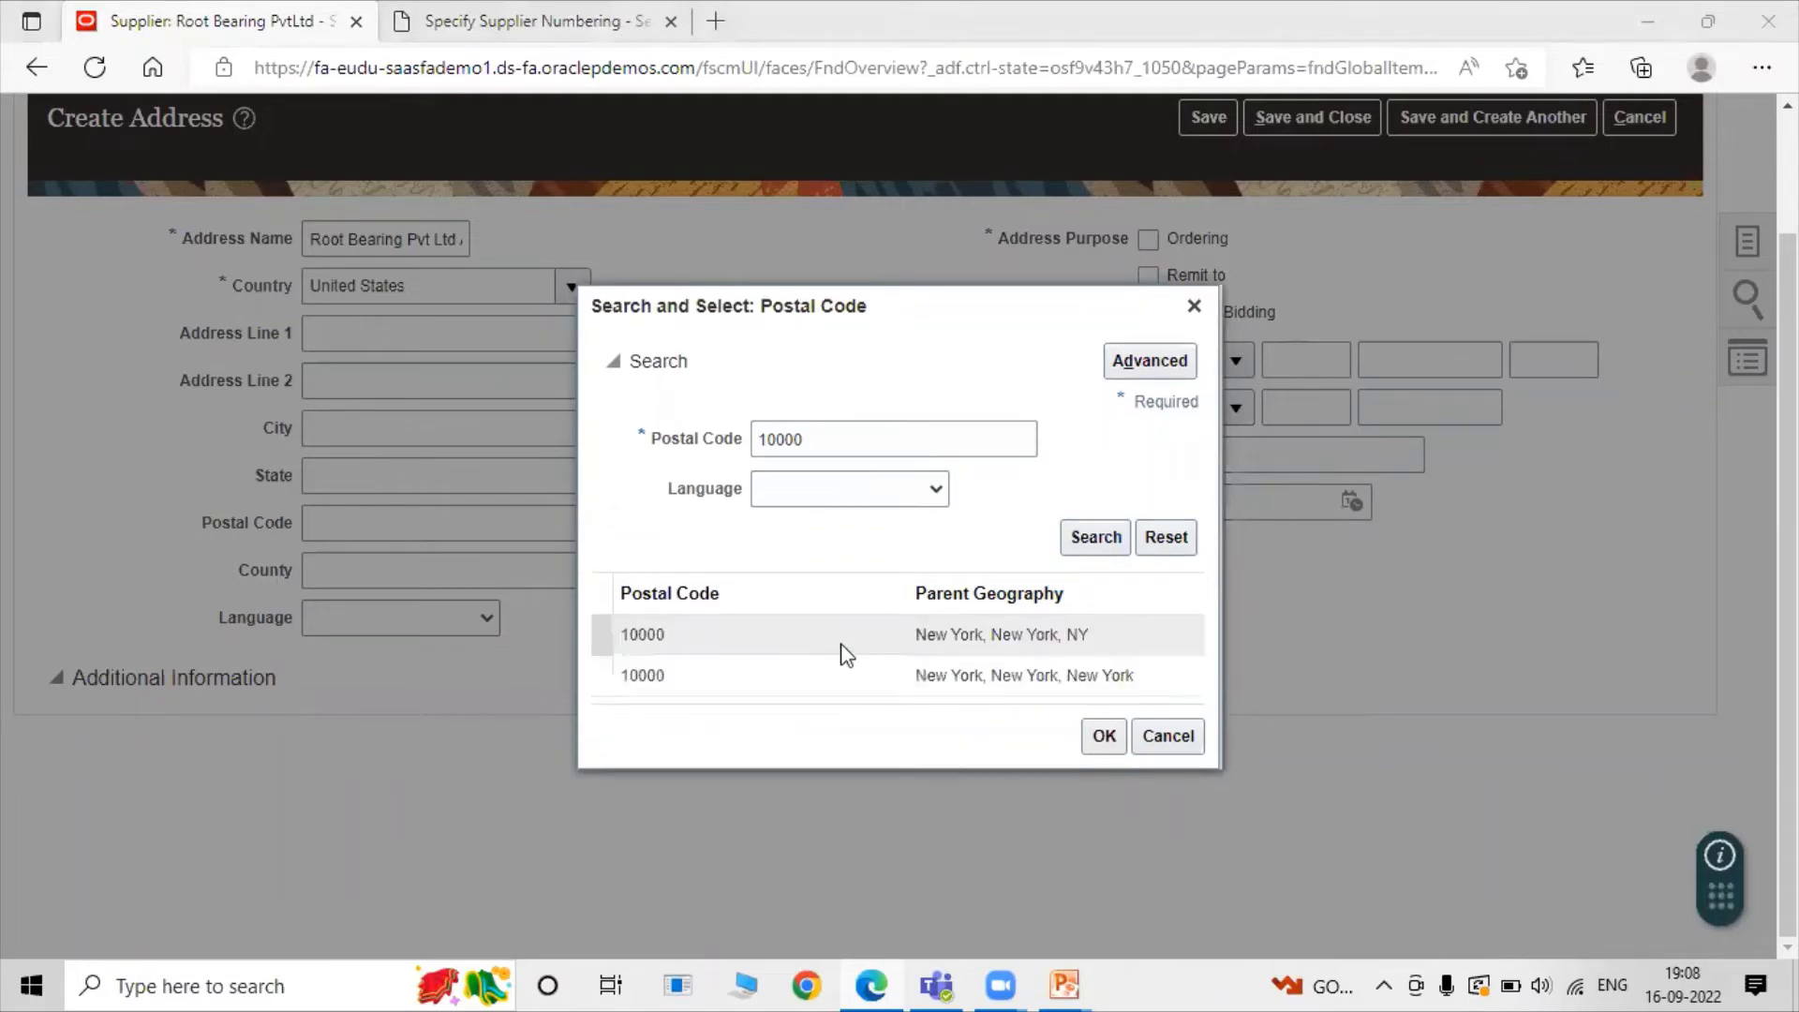
pyautogui.click(842, 644)
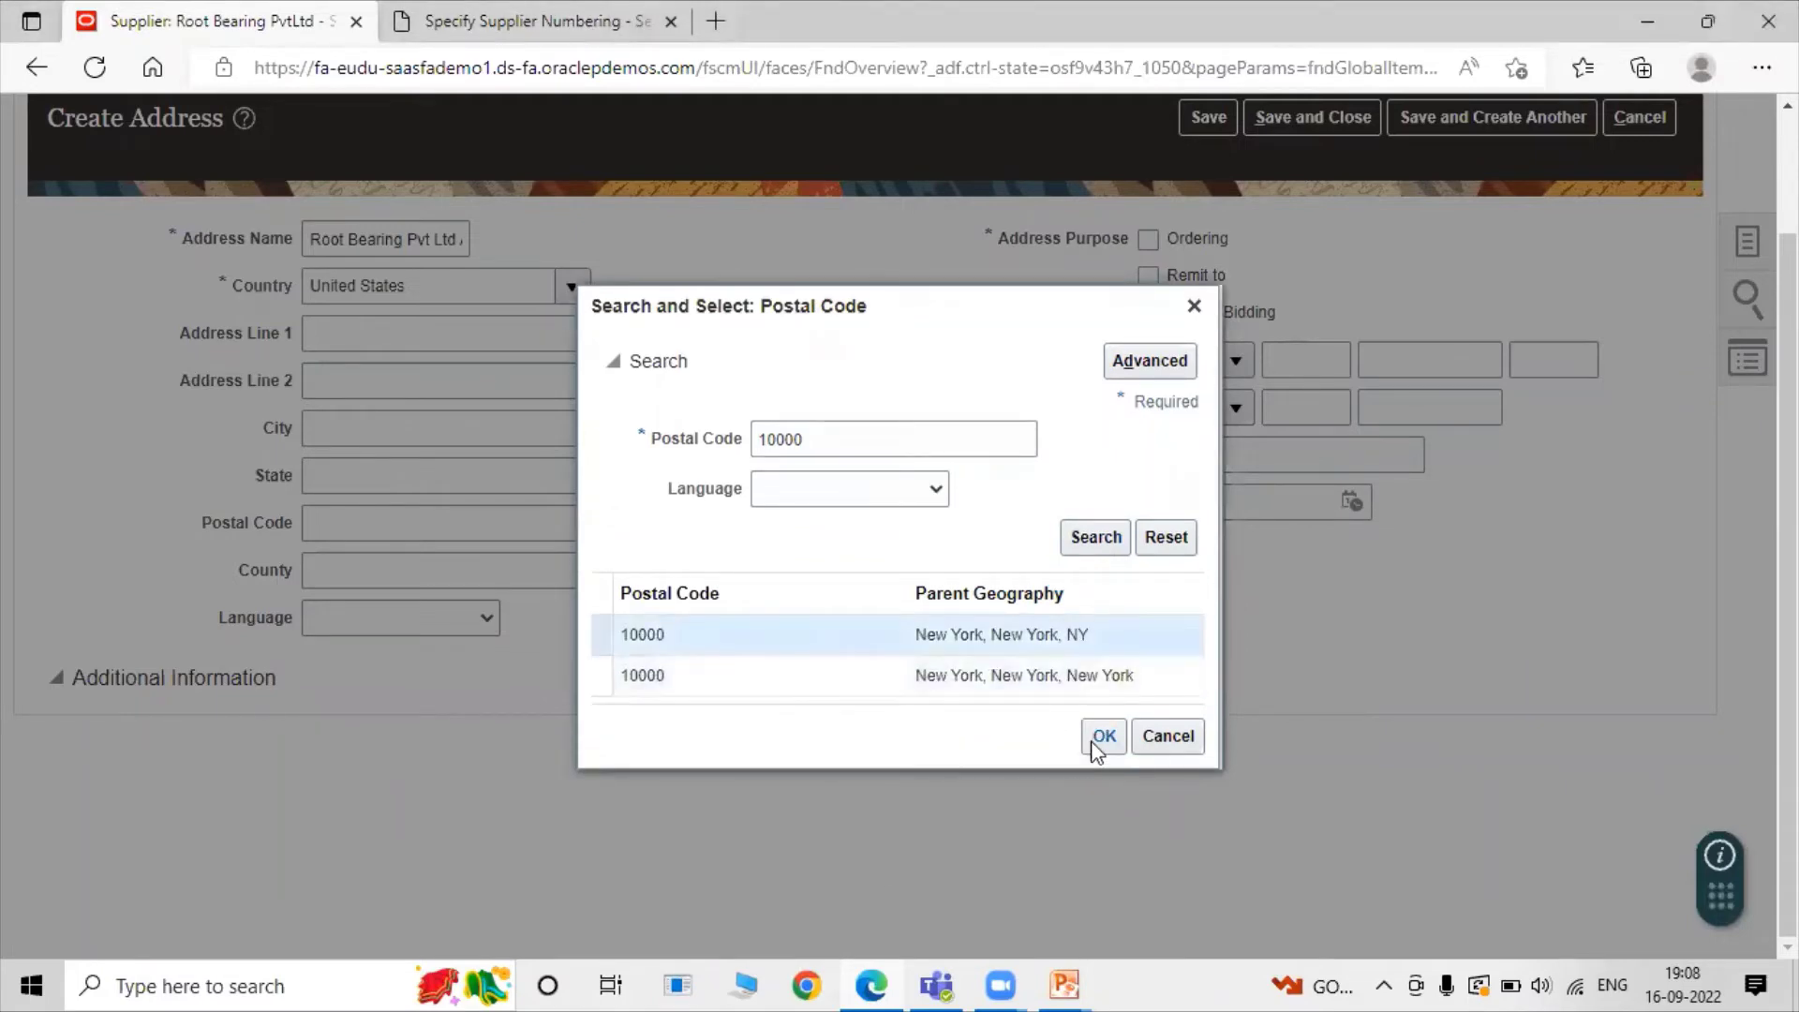
pyautogui.click(1059, 673)
pyautogui.click(1103, 735)
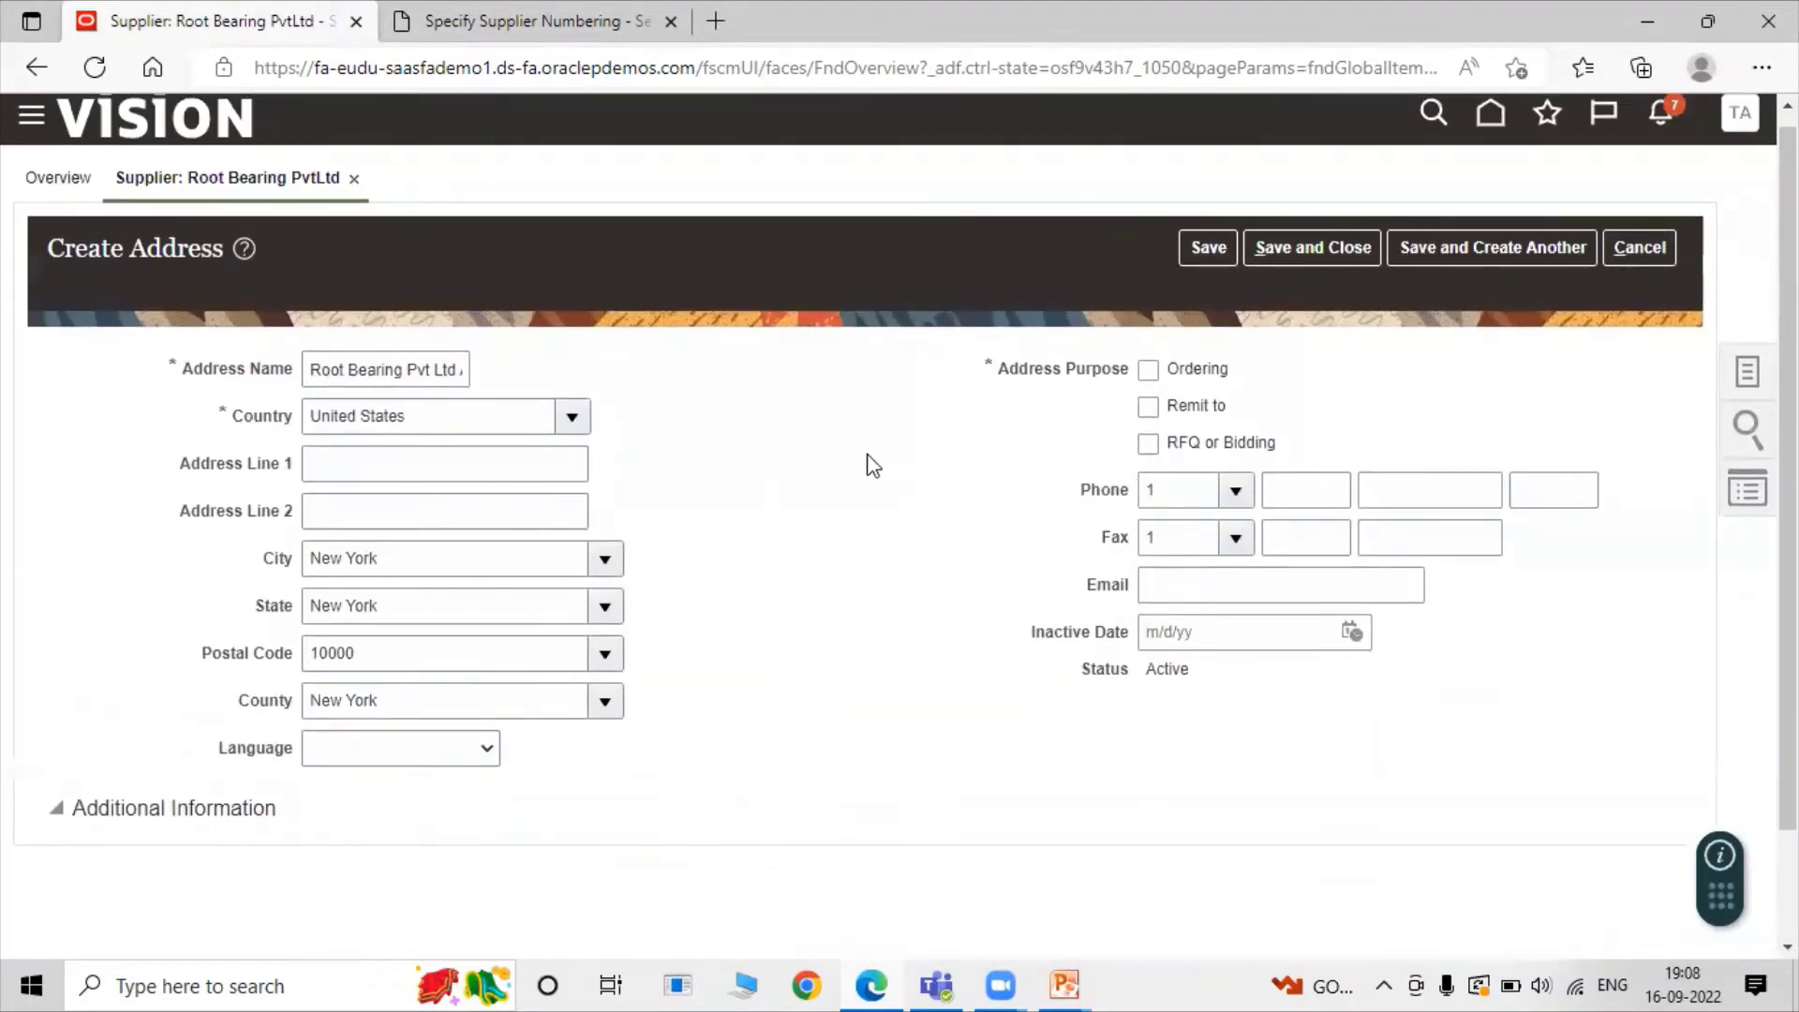
# Complete the new address with its first address line and the Ordering and RFQ or Bidding purposes, and save and close it
pyautogui.click(314, 463)
pyautogui.write('Lns')
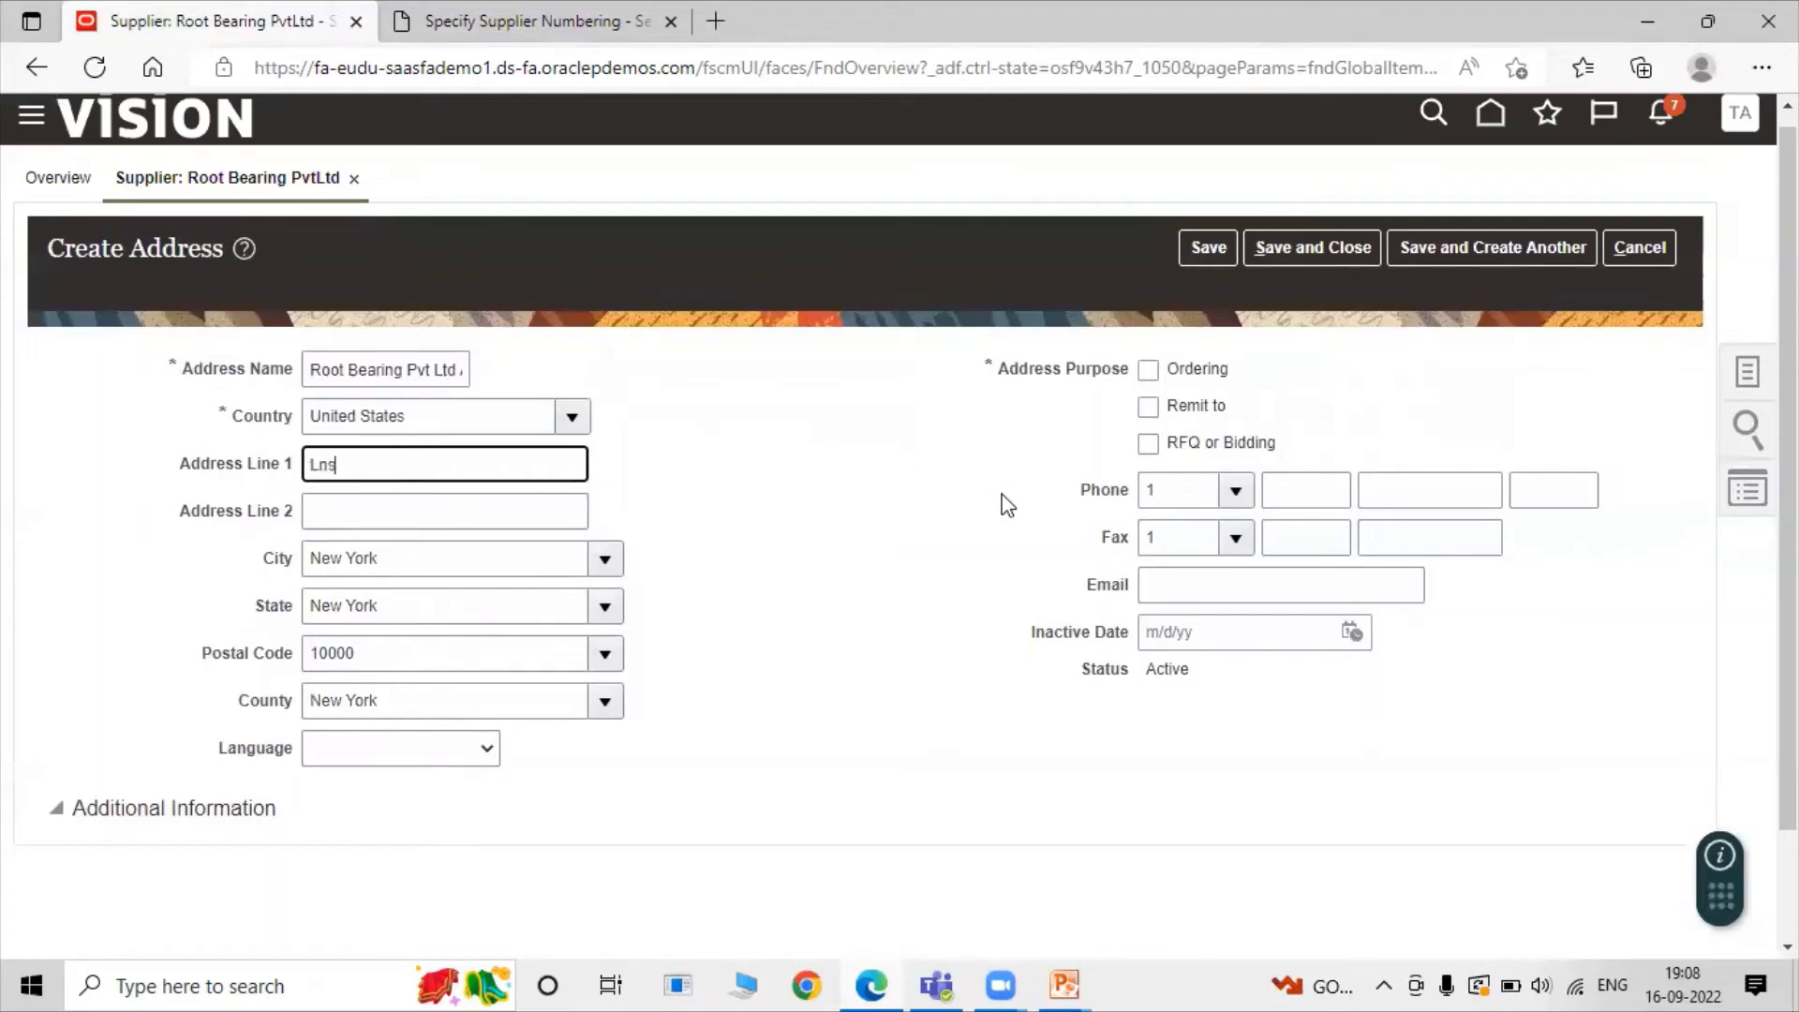
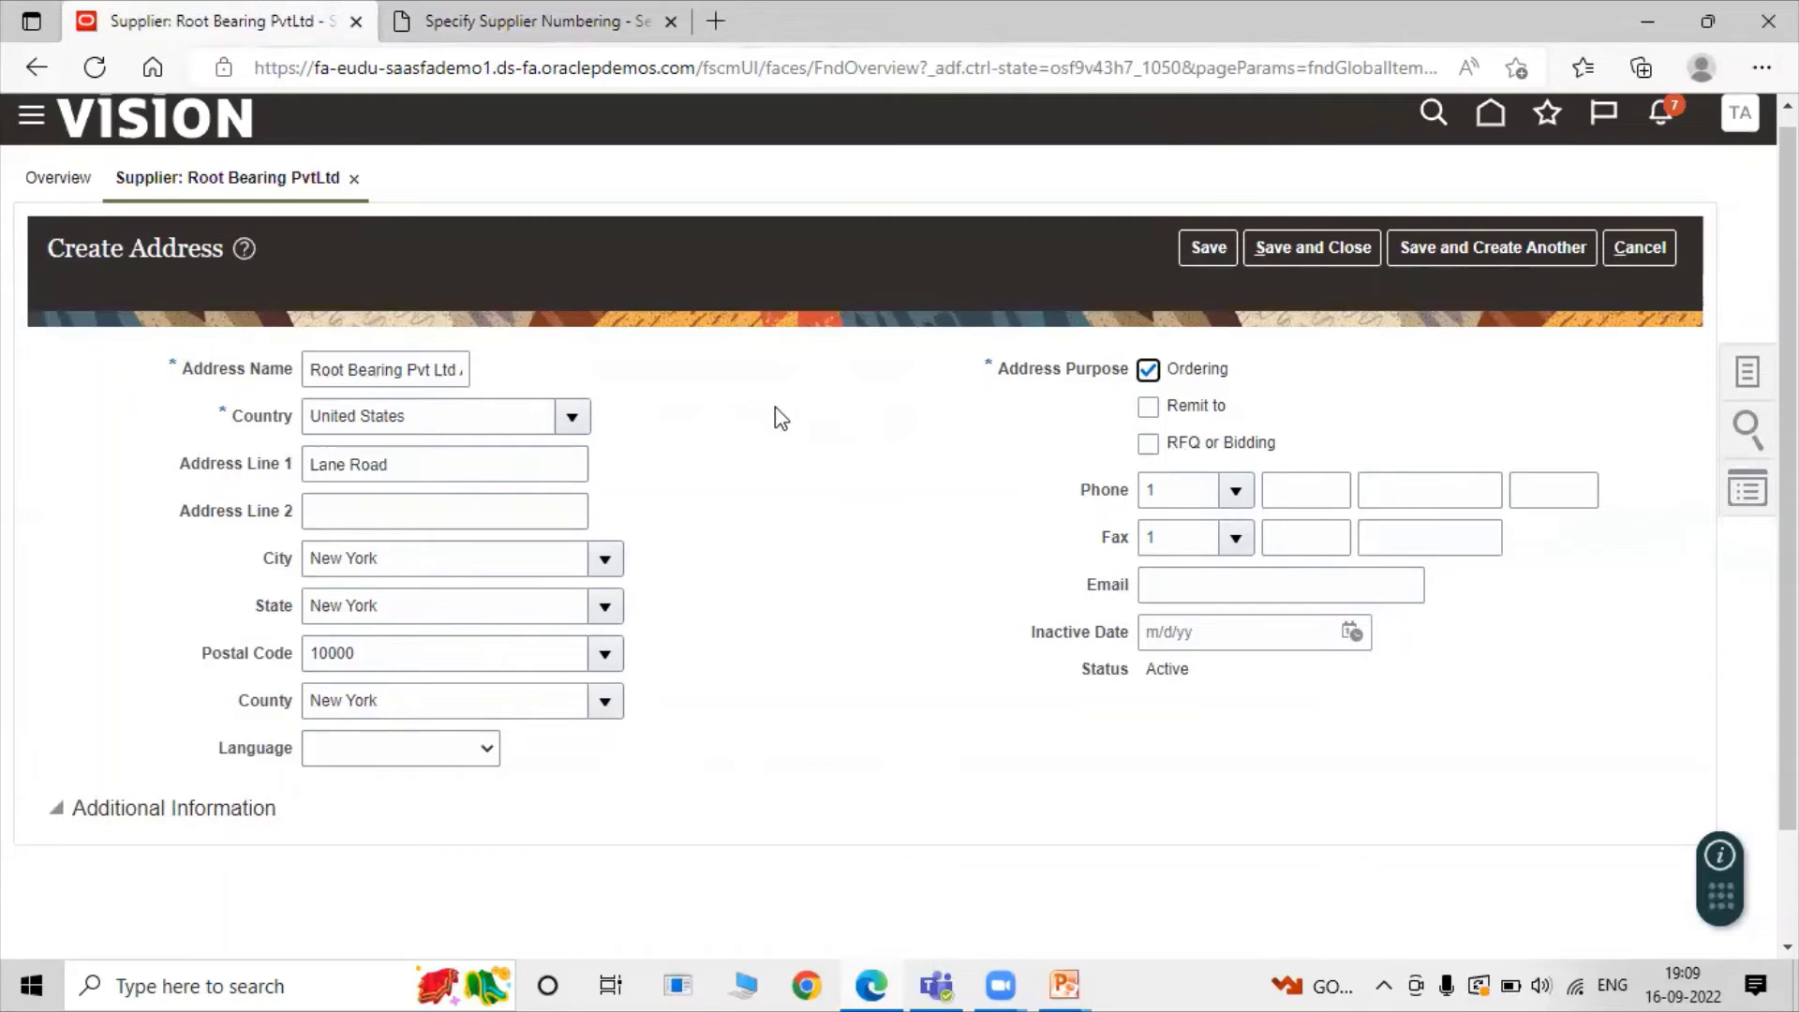
pyautogui.click(1144, 411)
pyautogui.click(1159, 451)
pyautogui.click(1148, 410)
pyautogui.scroll(-2, 683, 555)
pyautogui.scroll(2, 1124, 581)
pyautogui.click(1298, 242)
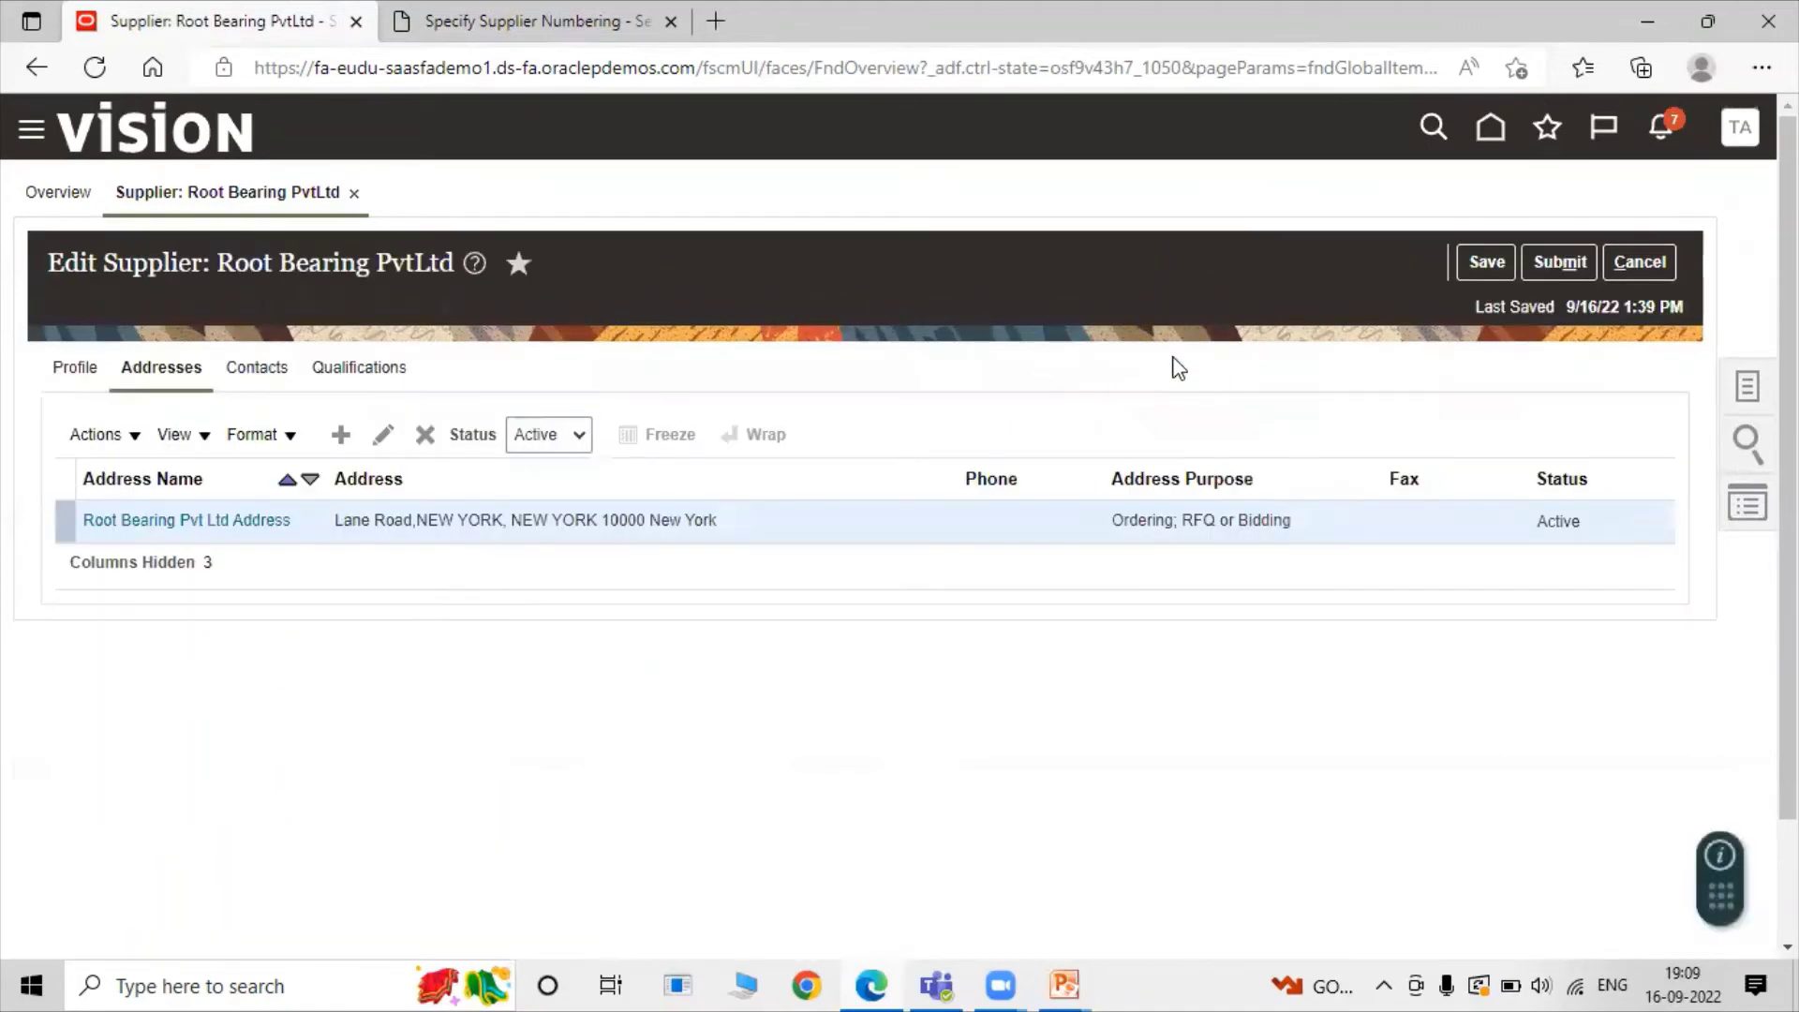
# Check the supplier's contacts and qualifications, and submit the supplier profile changes
pyautogui.click(258, 368)
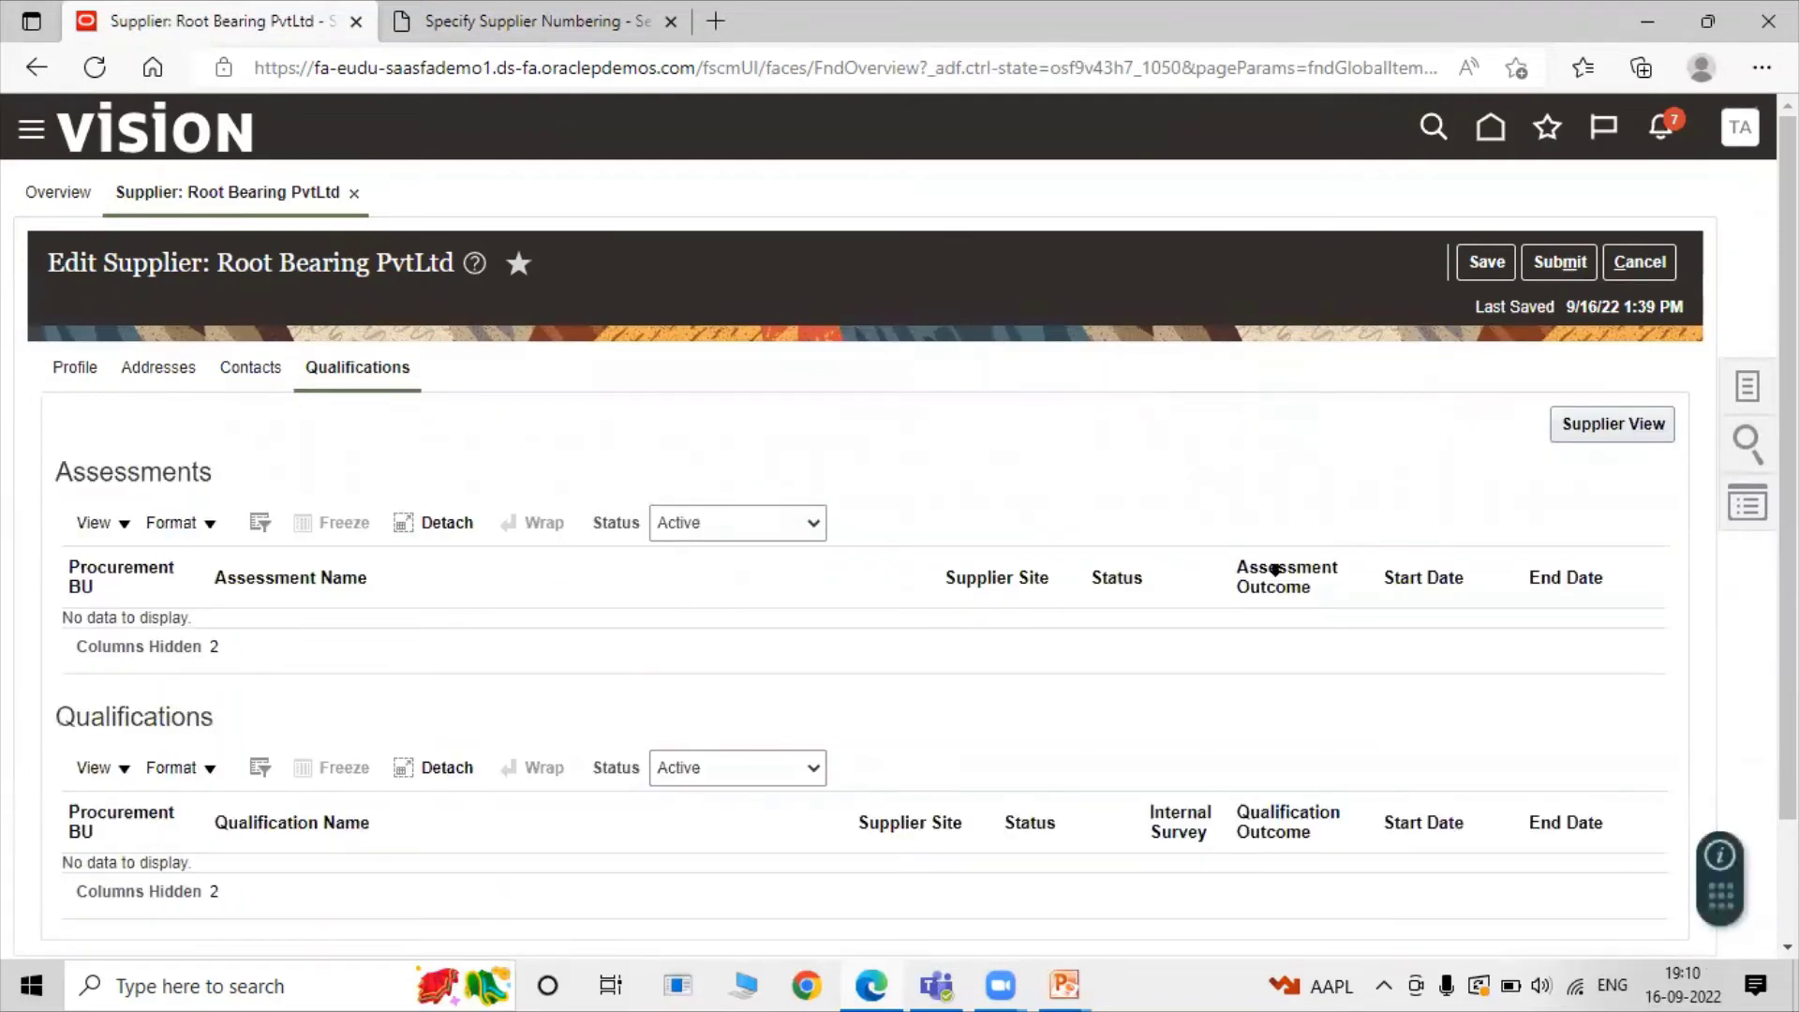
pyautogui.click(1551, 266)
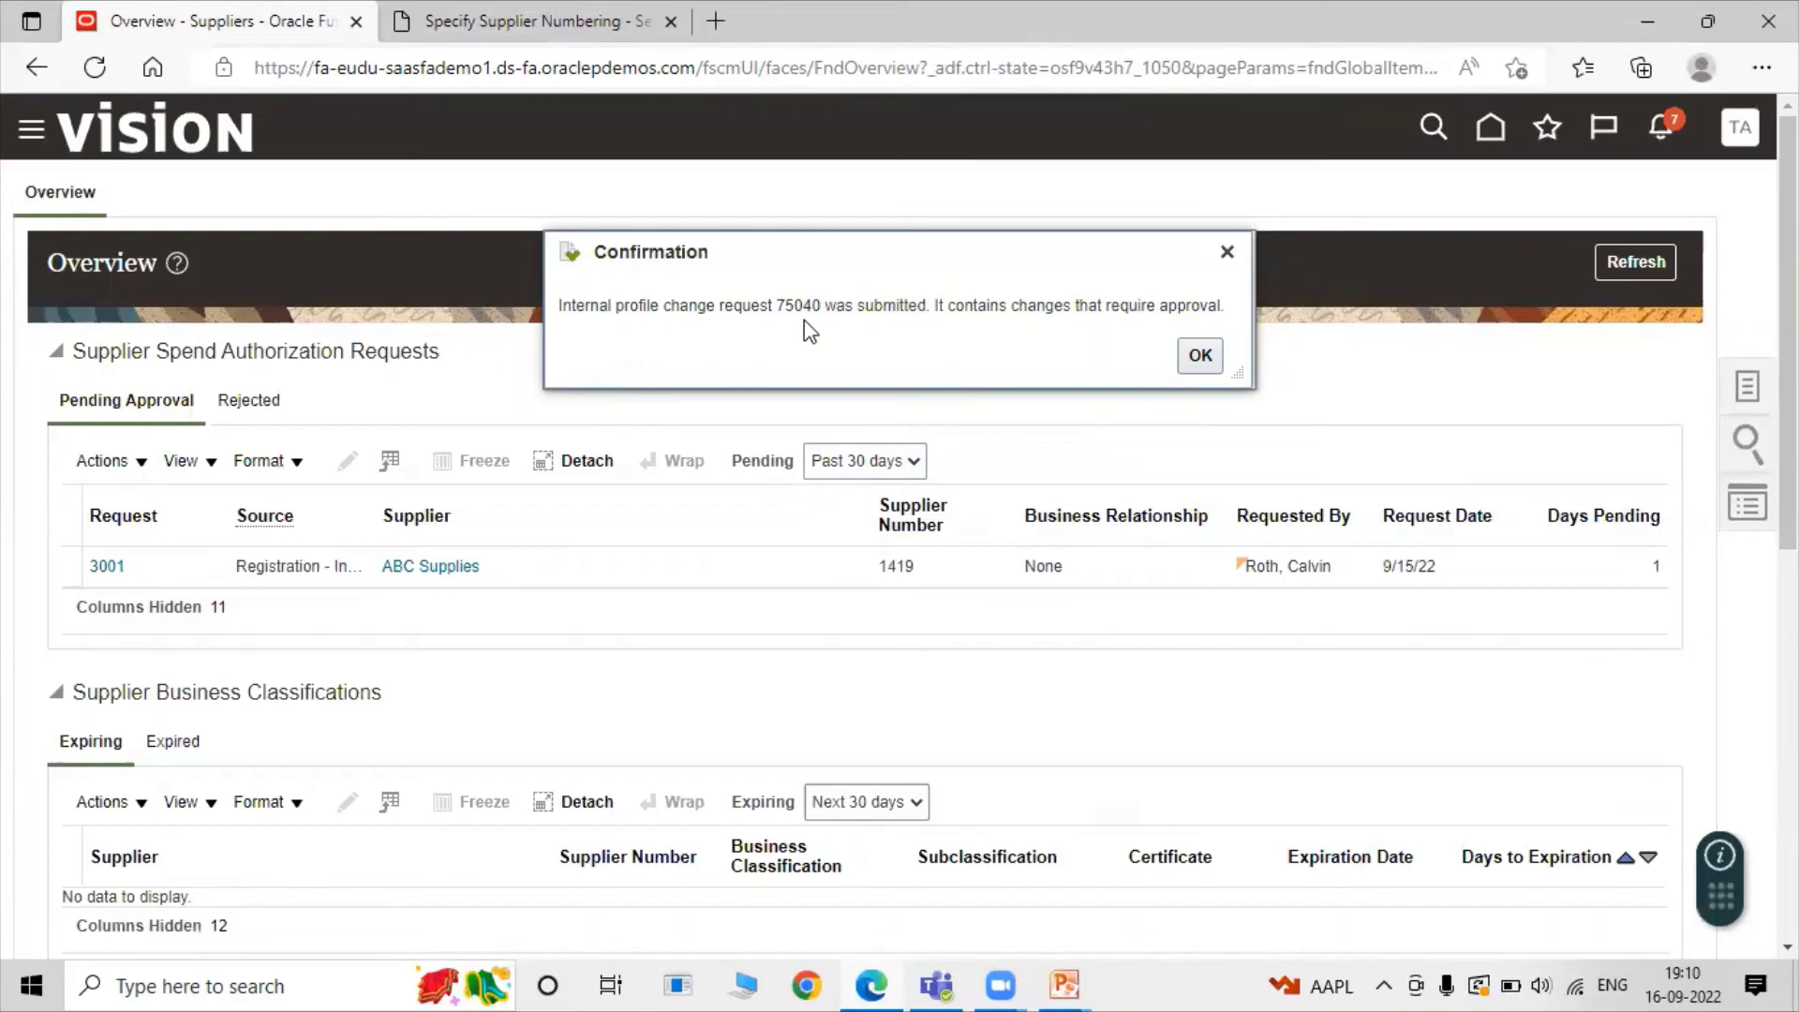
pyautogui.click(1199, 356)
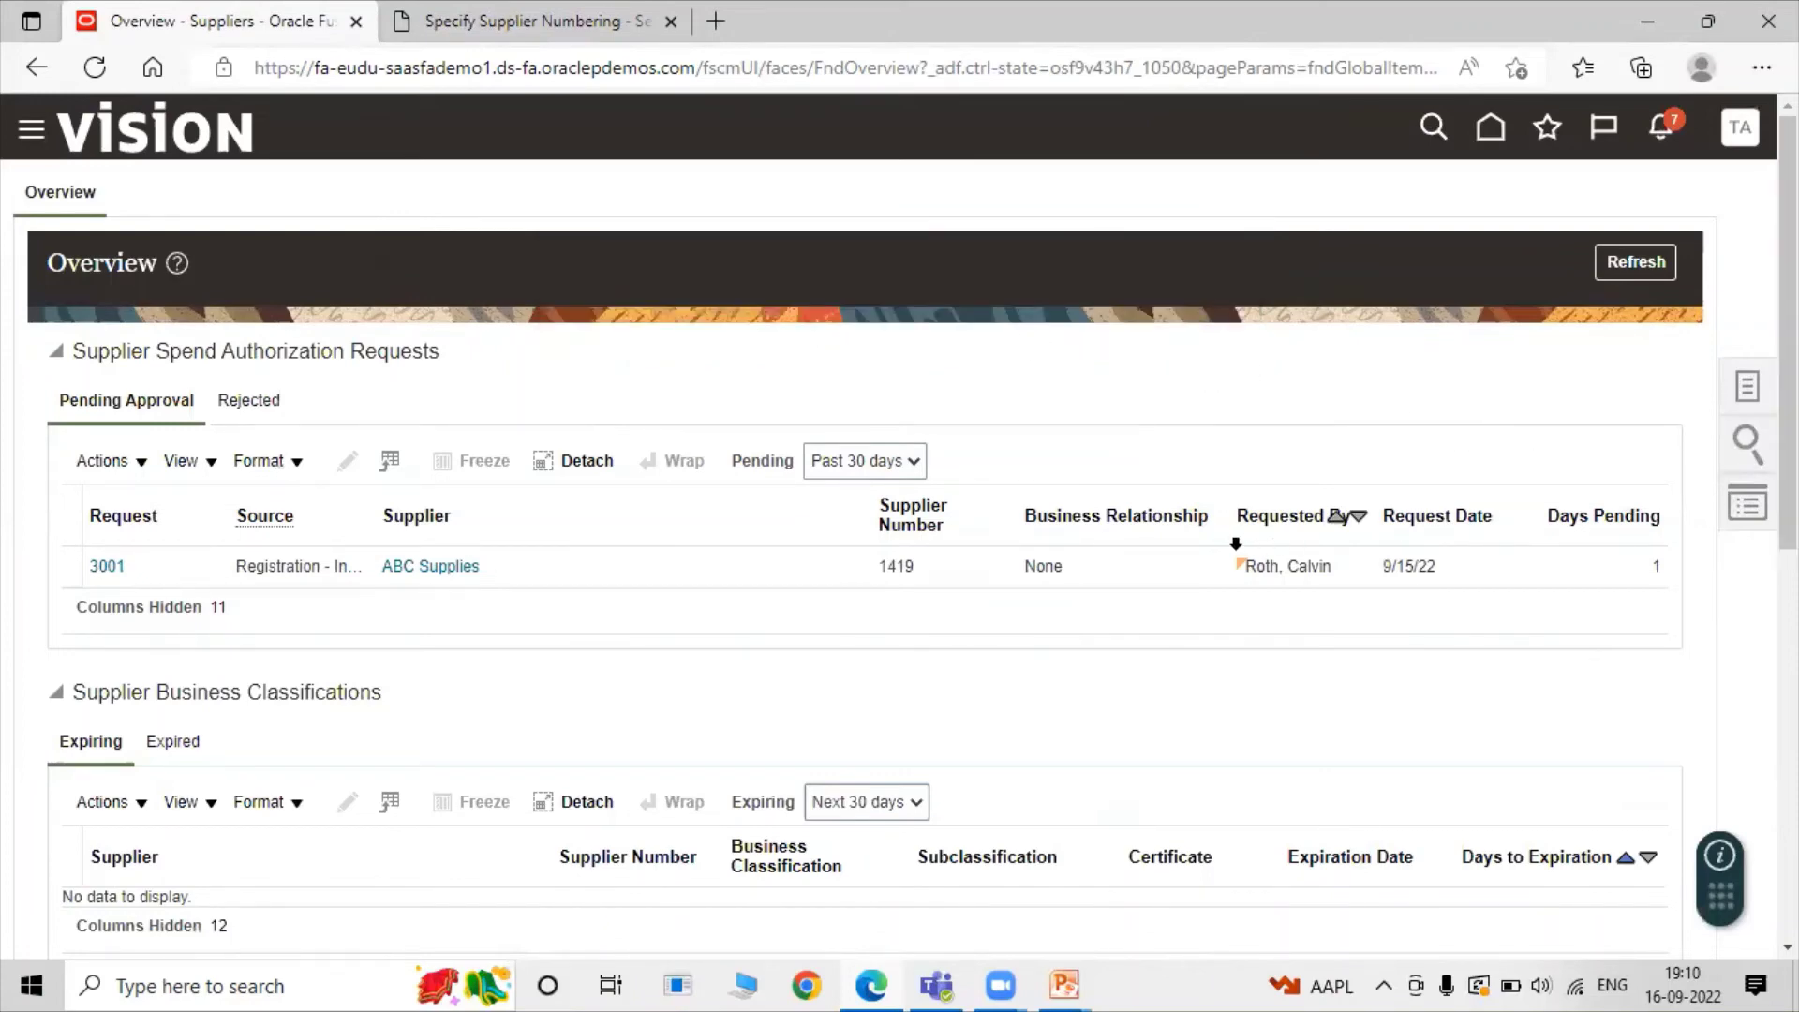
# Open the Manage Suppliers task and search the suppliers for the keyword Root
pyautogui.scroll(-5, 1229, 562)
pyautogui.scroll(5, 1228, 562)
pyautogui.click(1748, 388)
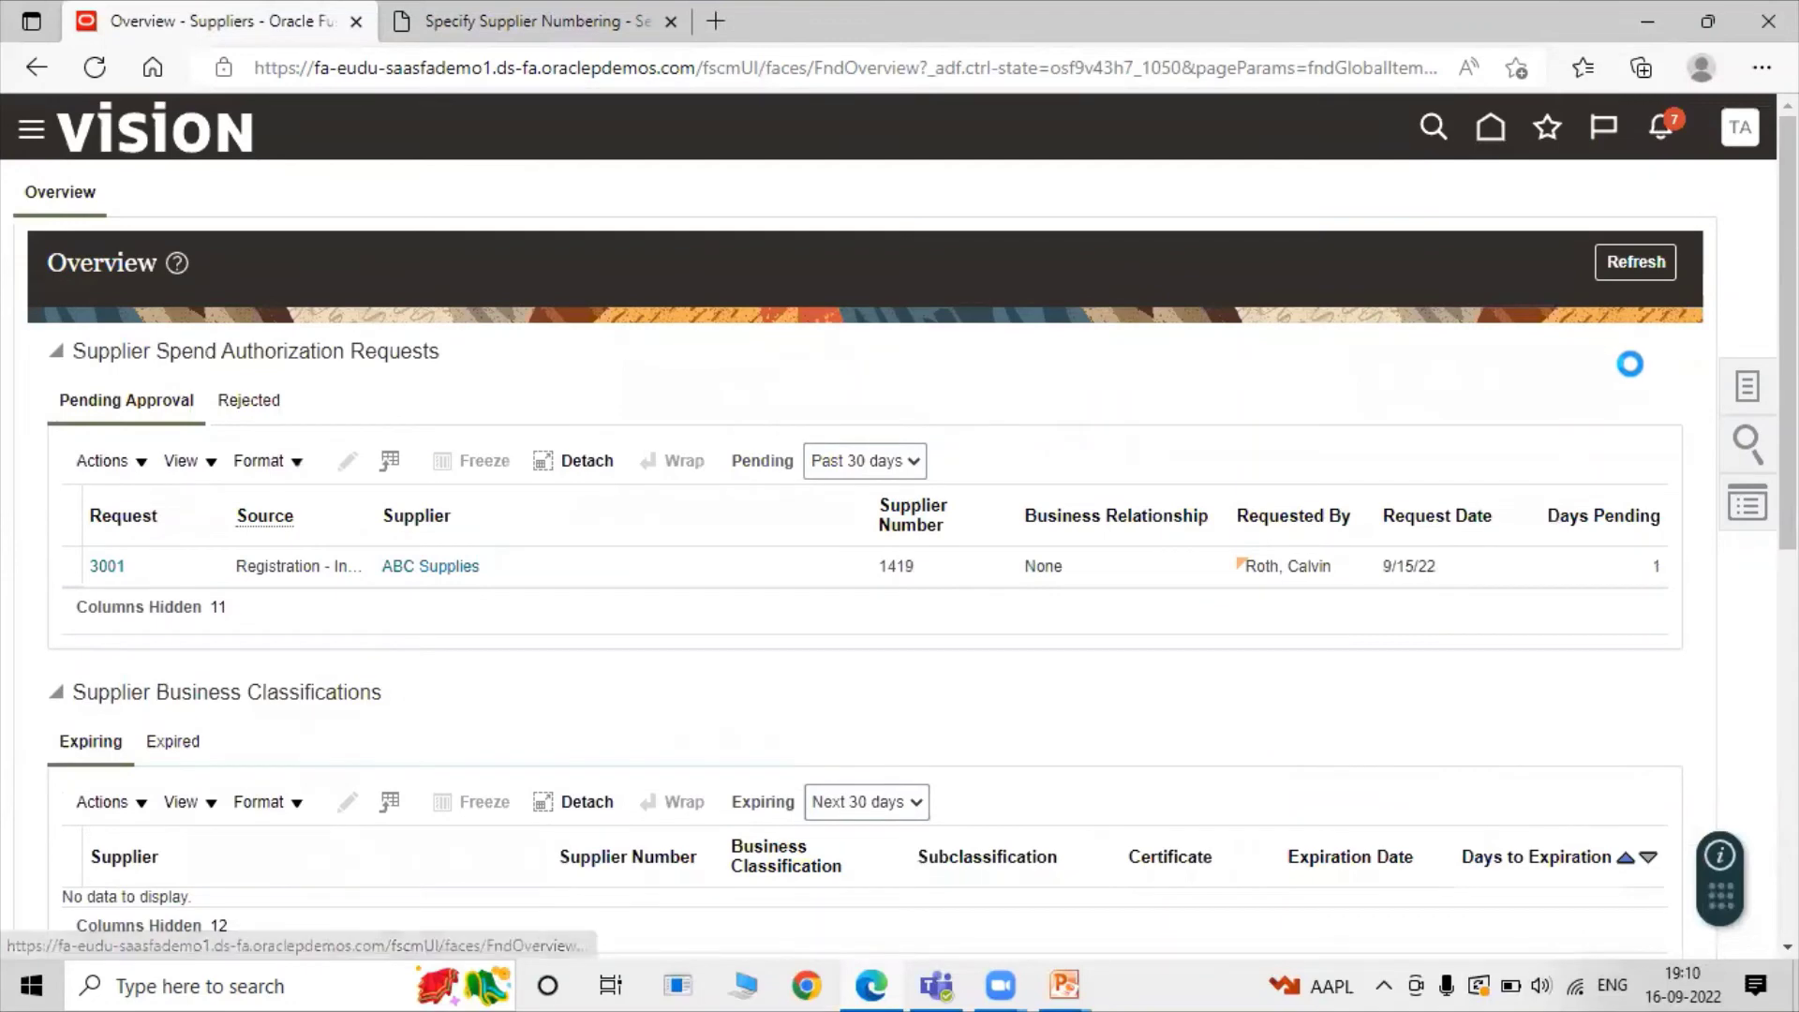
pyautogui.click(1616, 199)
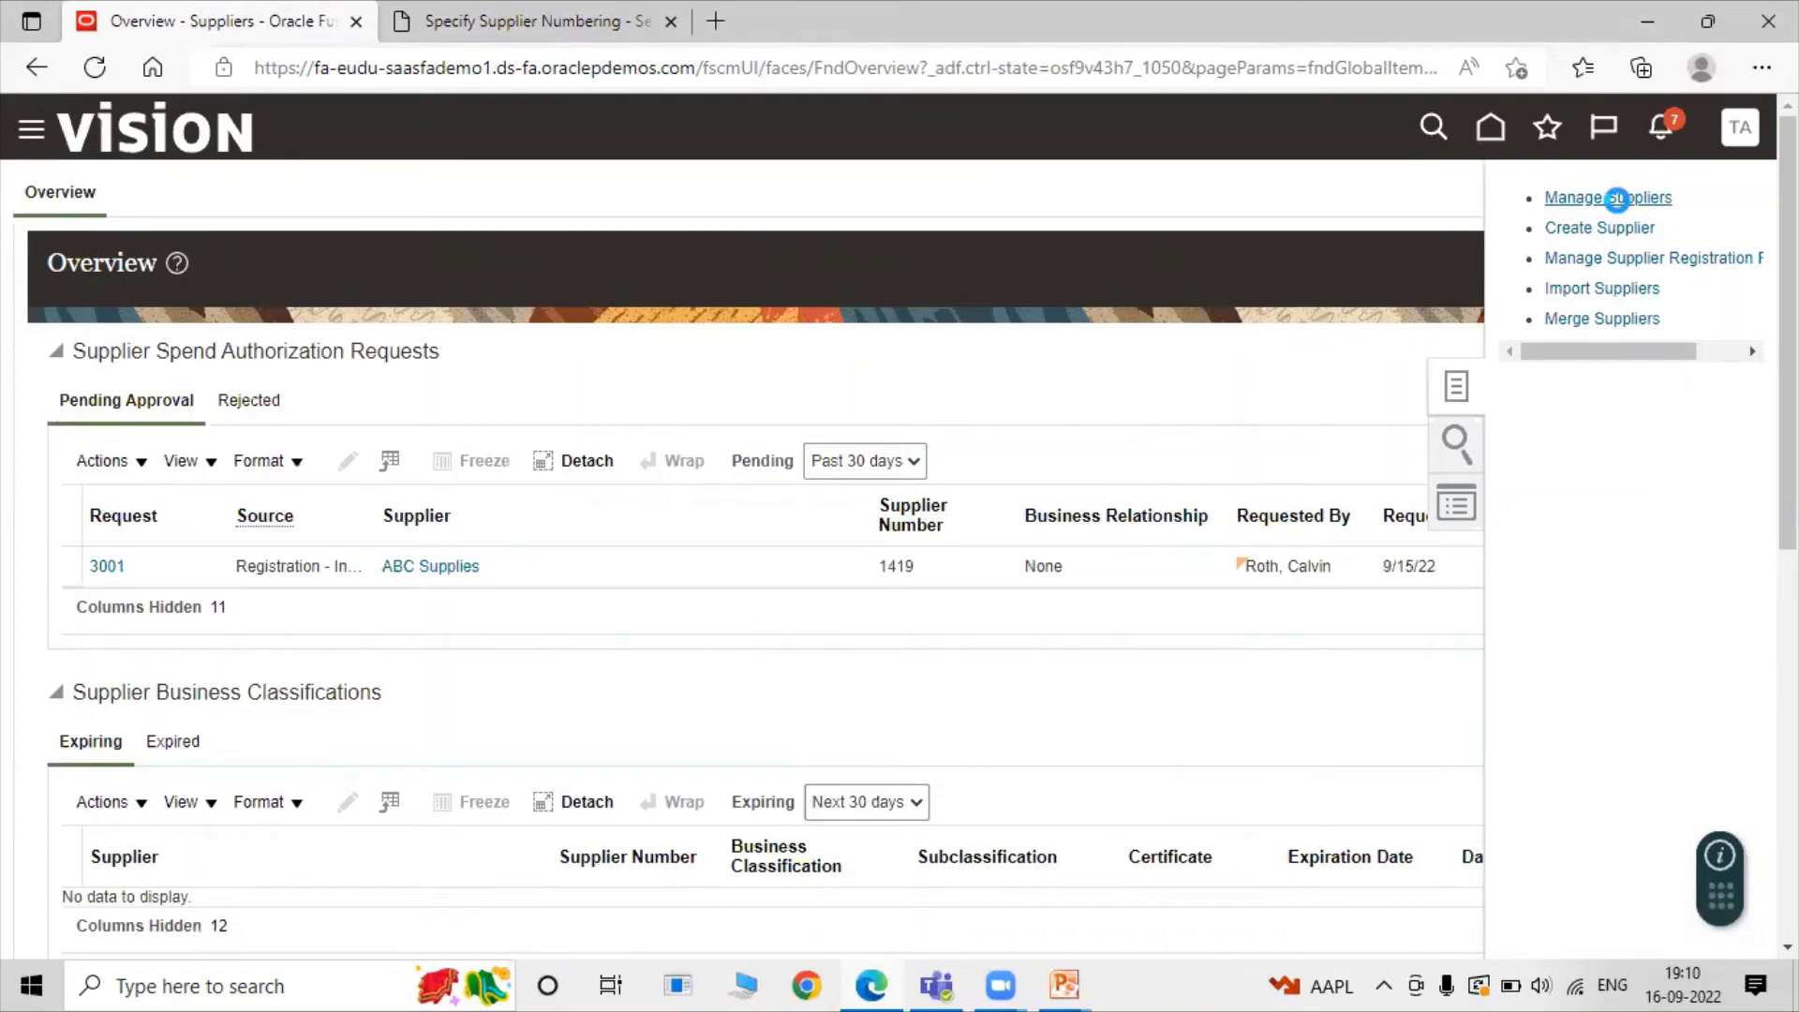
pyautogui.click(564, 417)
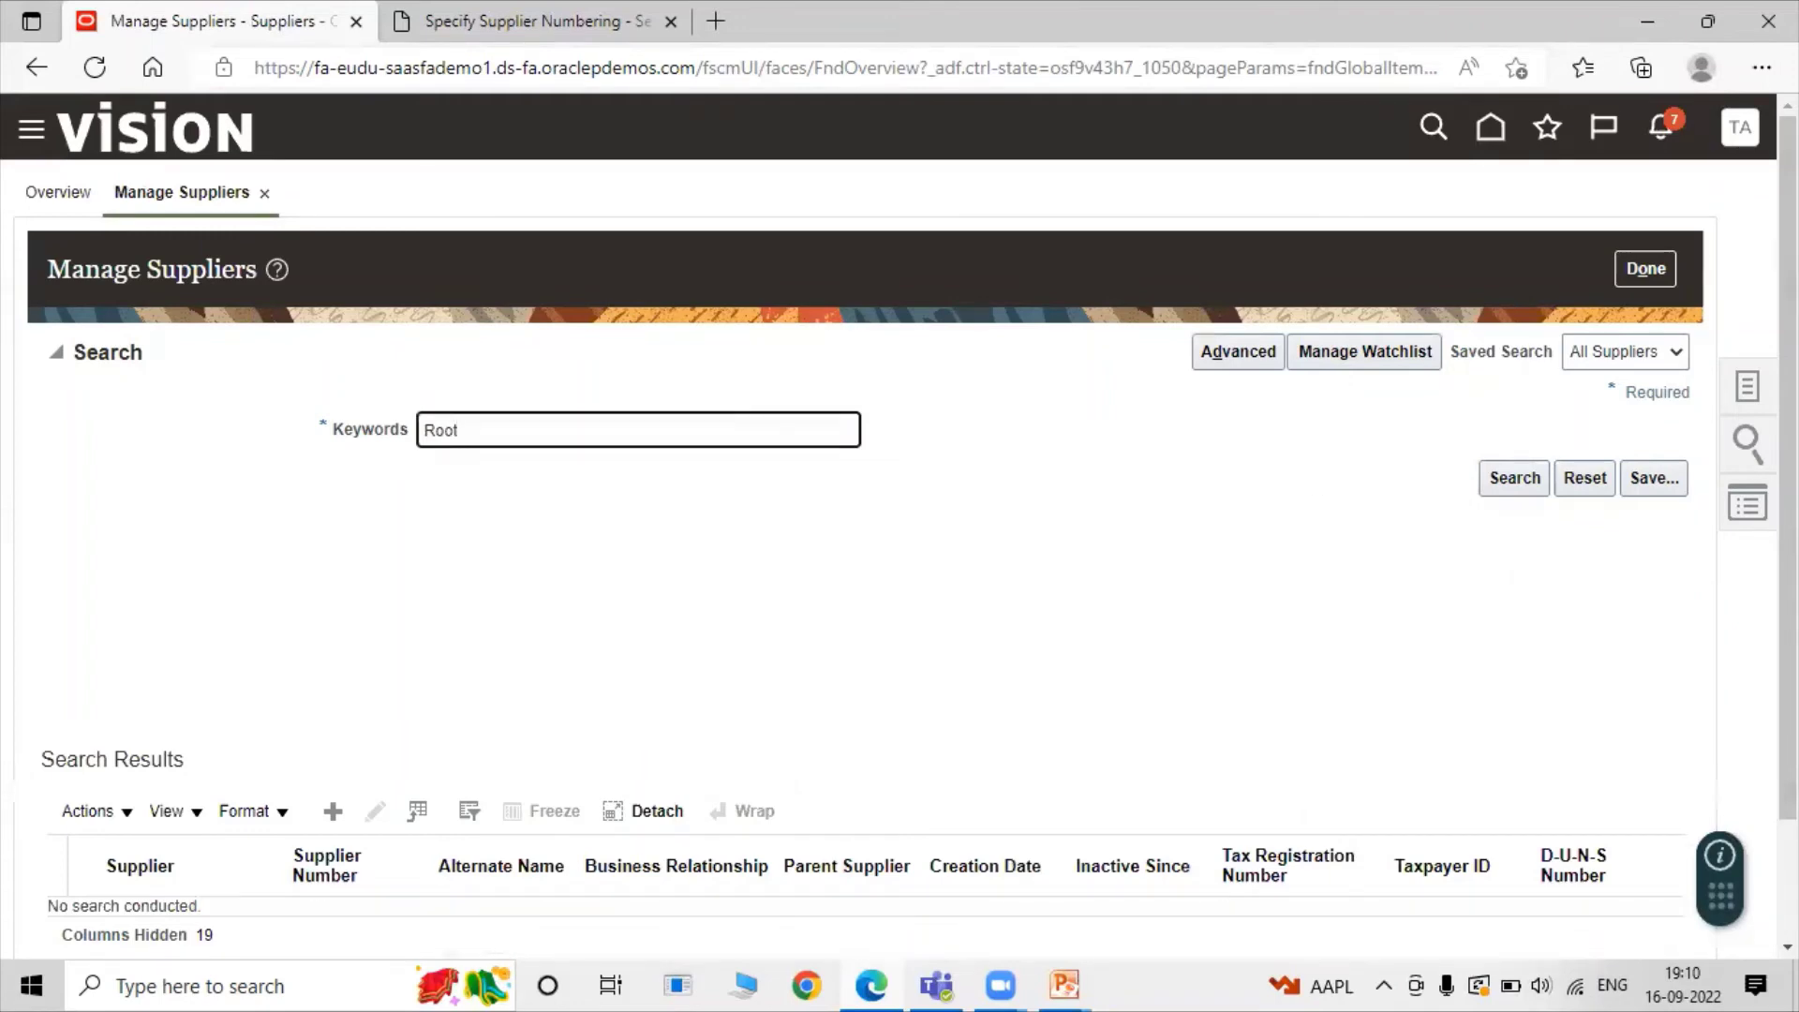
pyautogui.click(1497, 478)
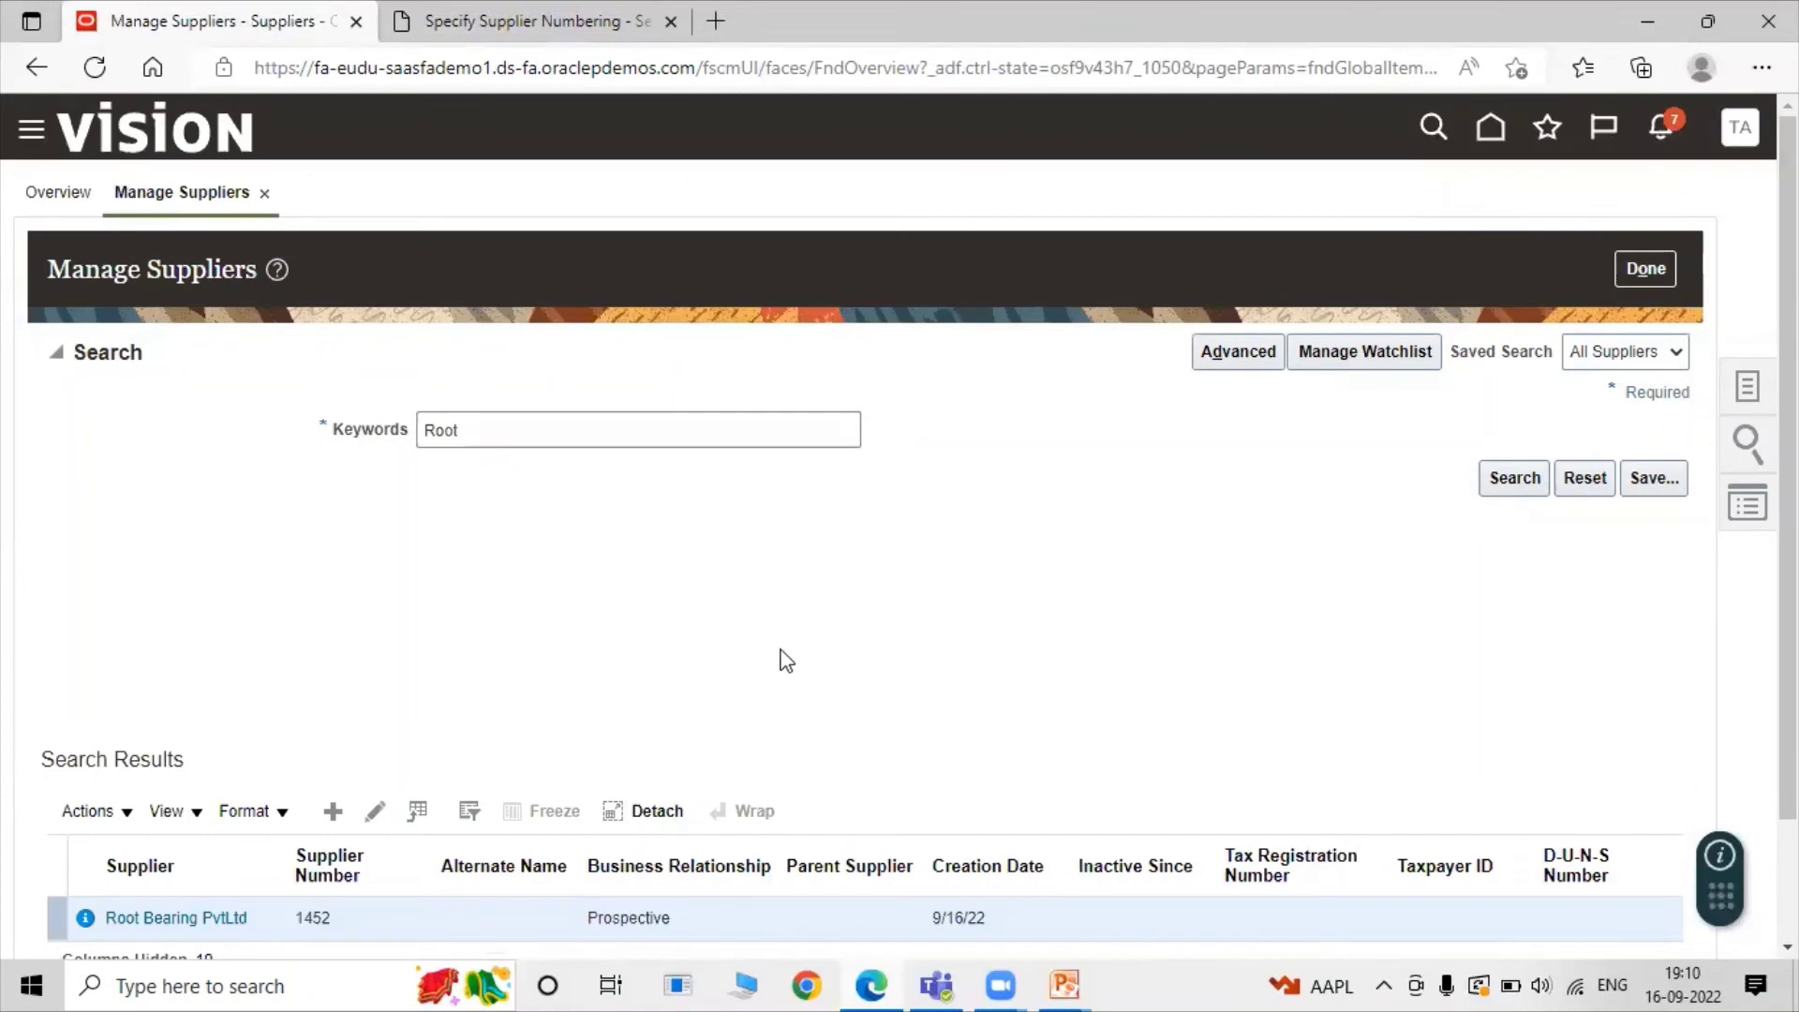
pyautogui.scroll(-2, 479, 785)
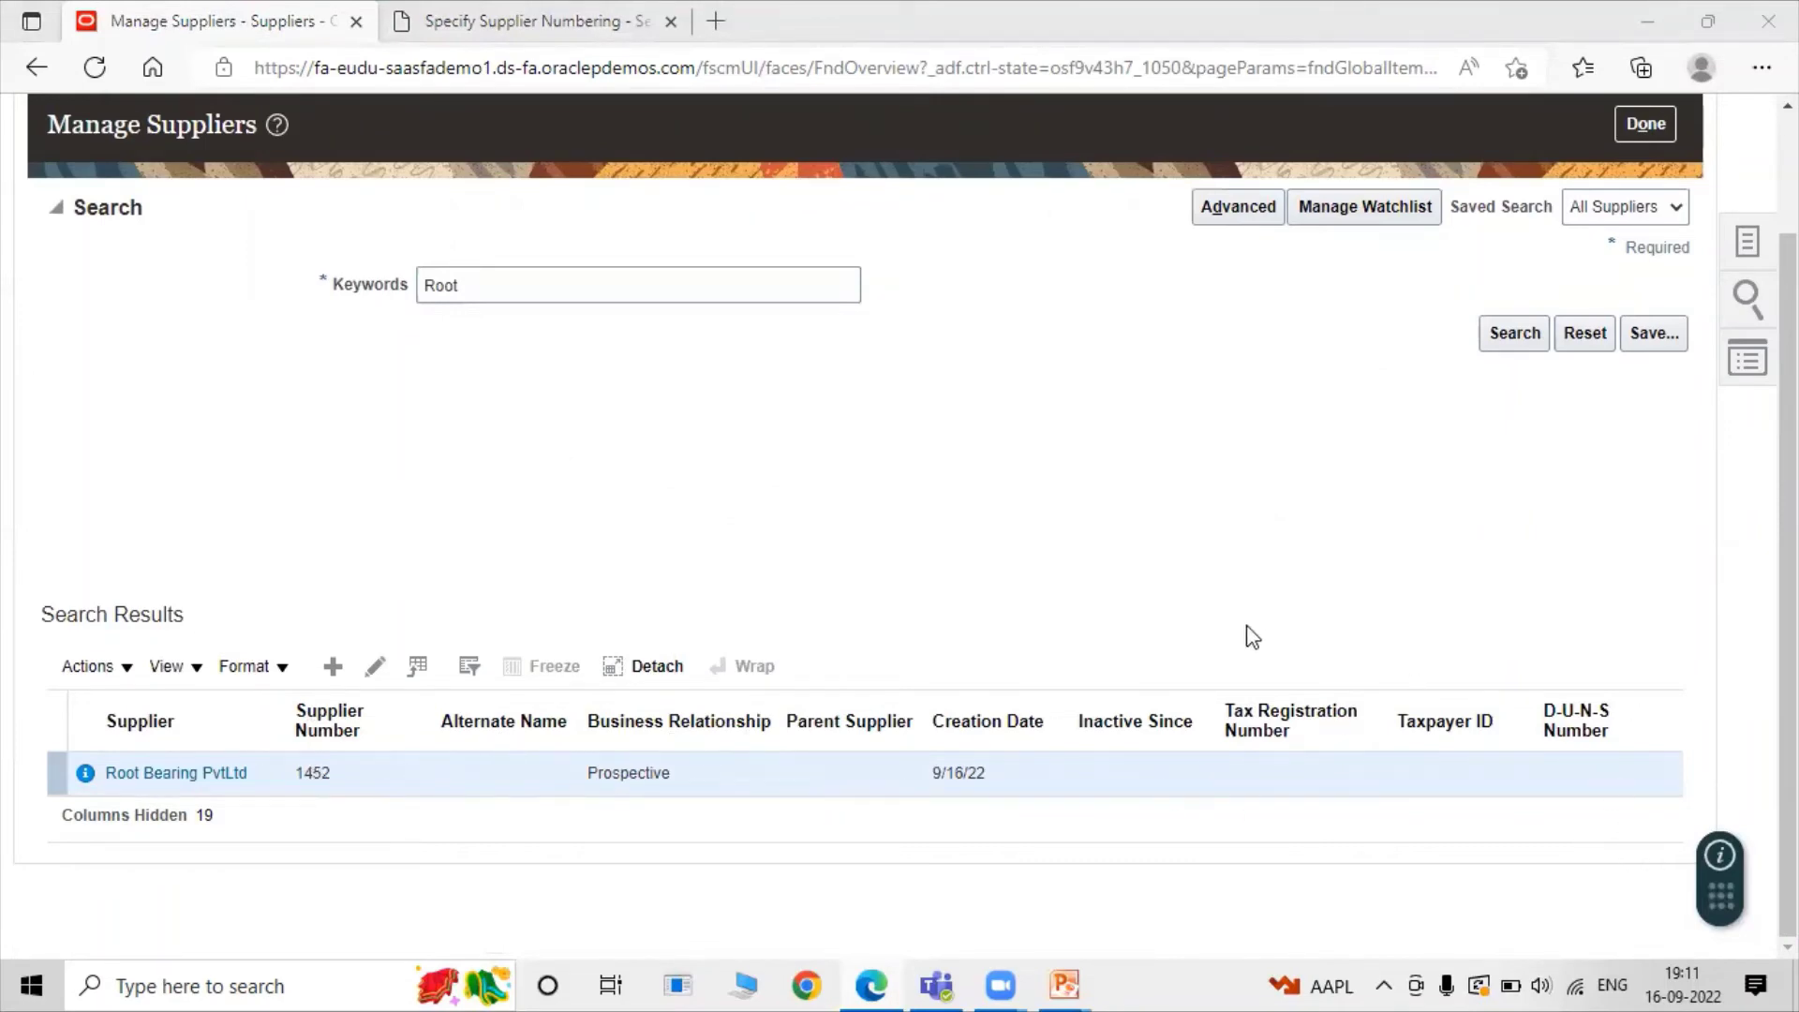
pyautogui.scroll(2, 1151, 605)
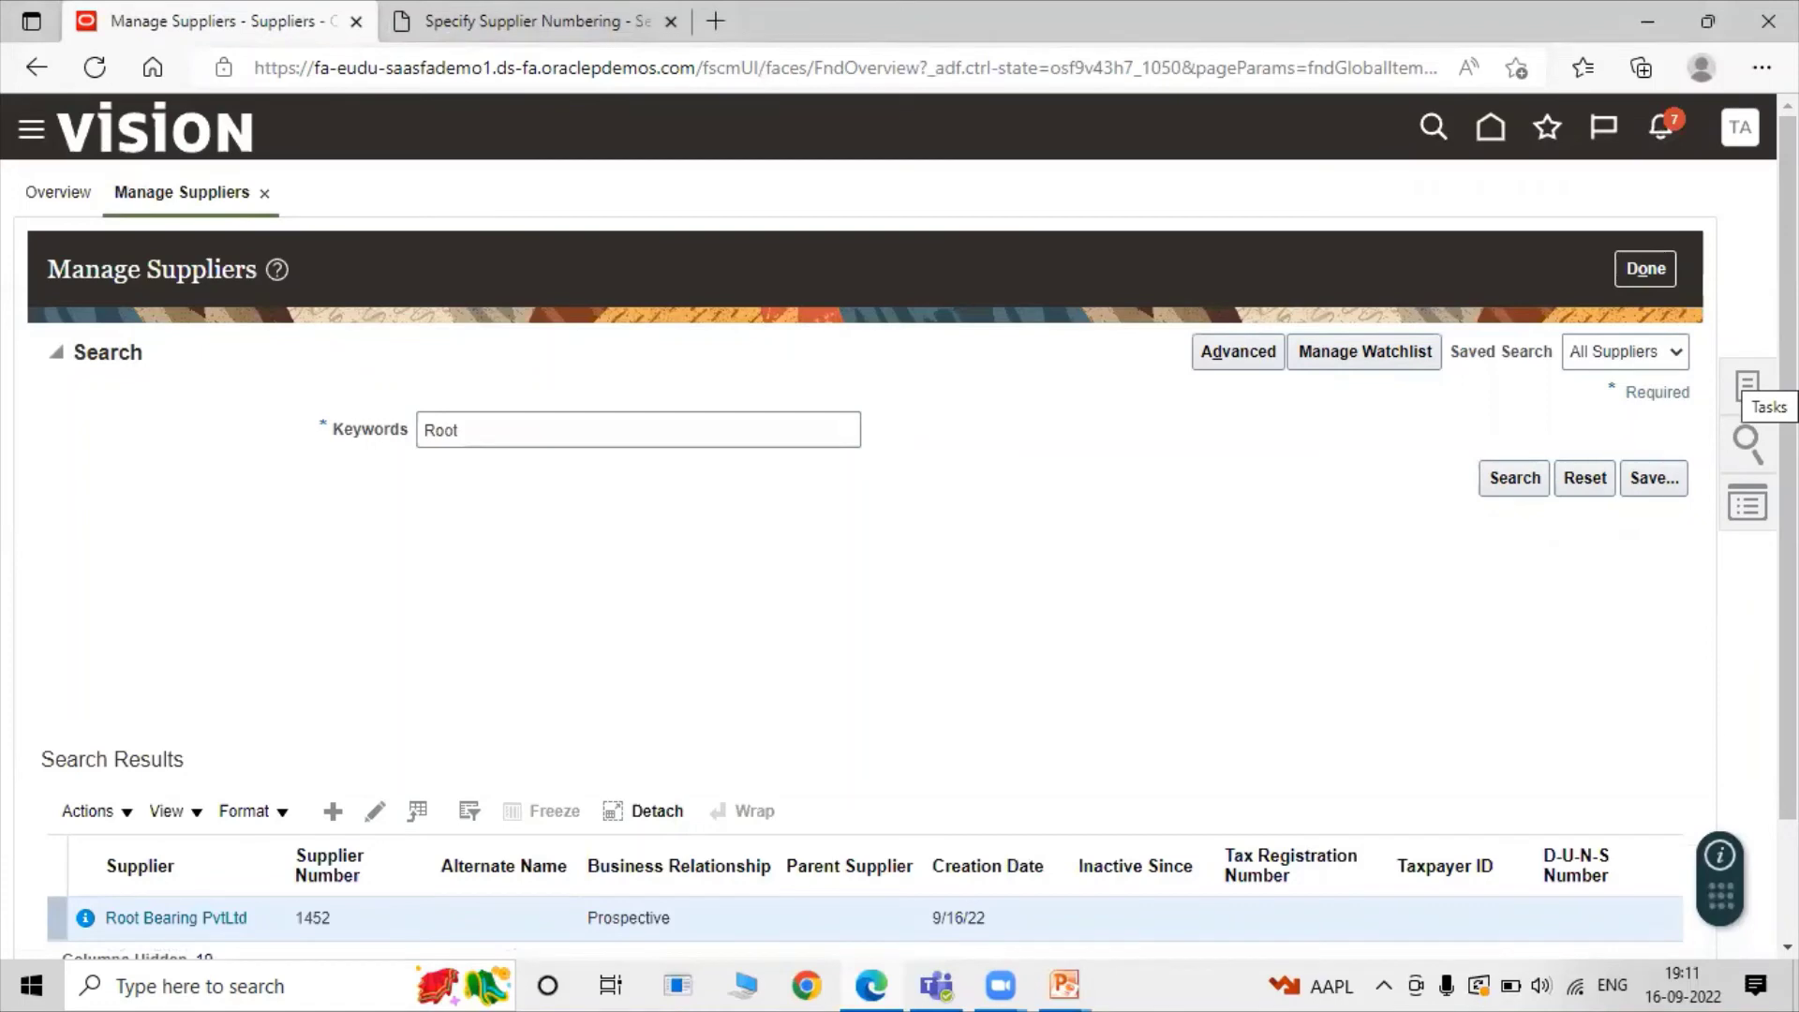
# Start creating another supplier and name it Root Bearing Pvt 1
pyautogui.click(1748, 384)
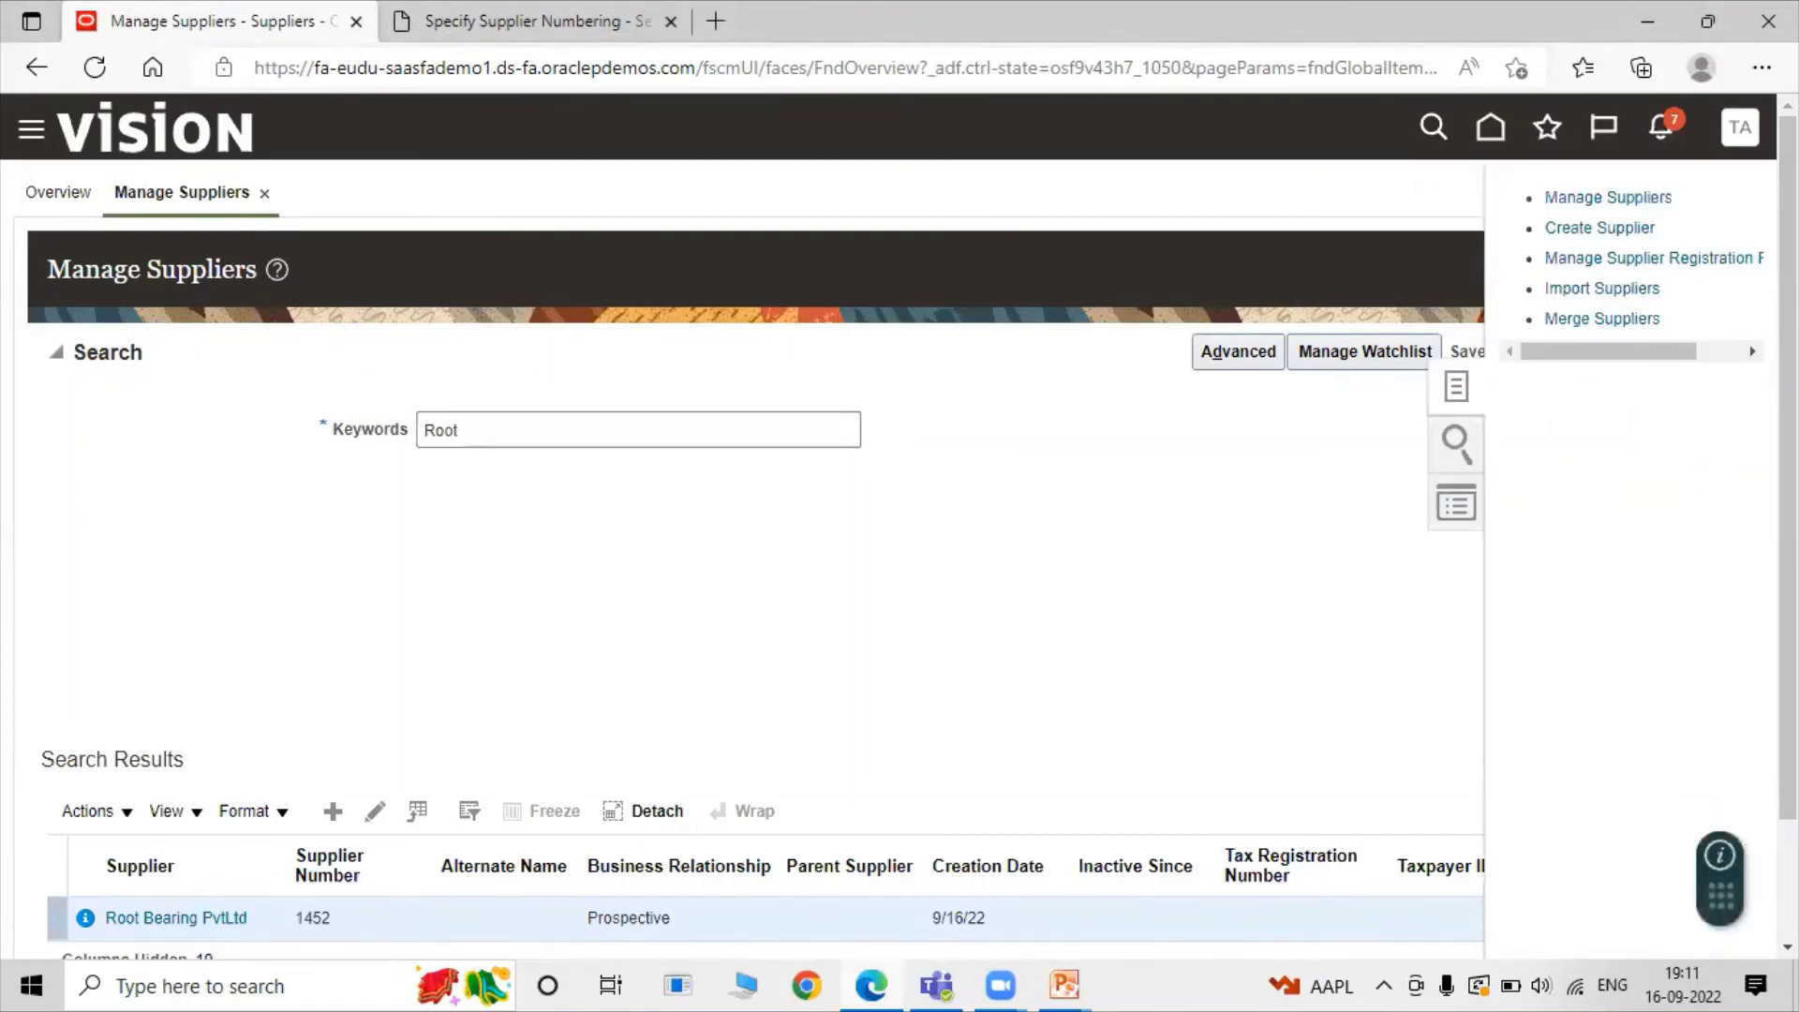
pyautogui.click(1571, 228)
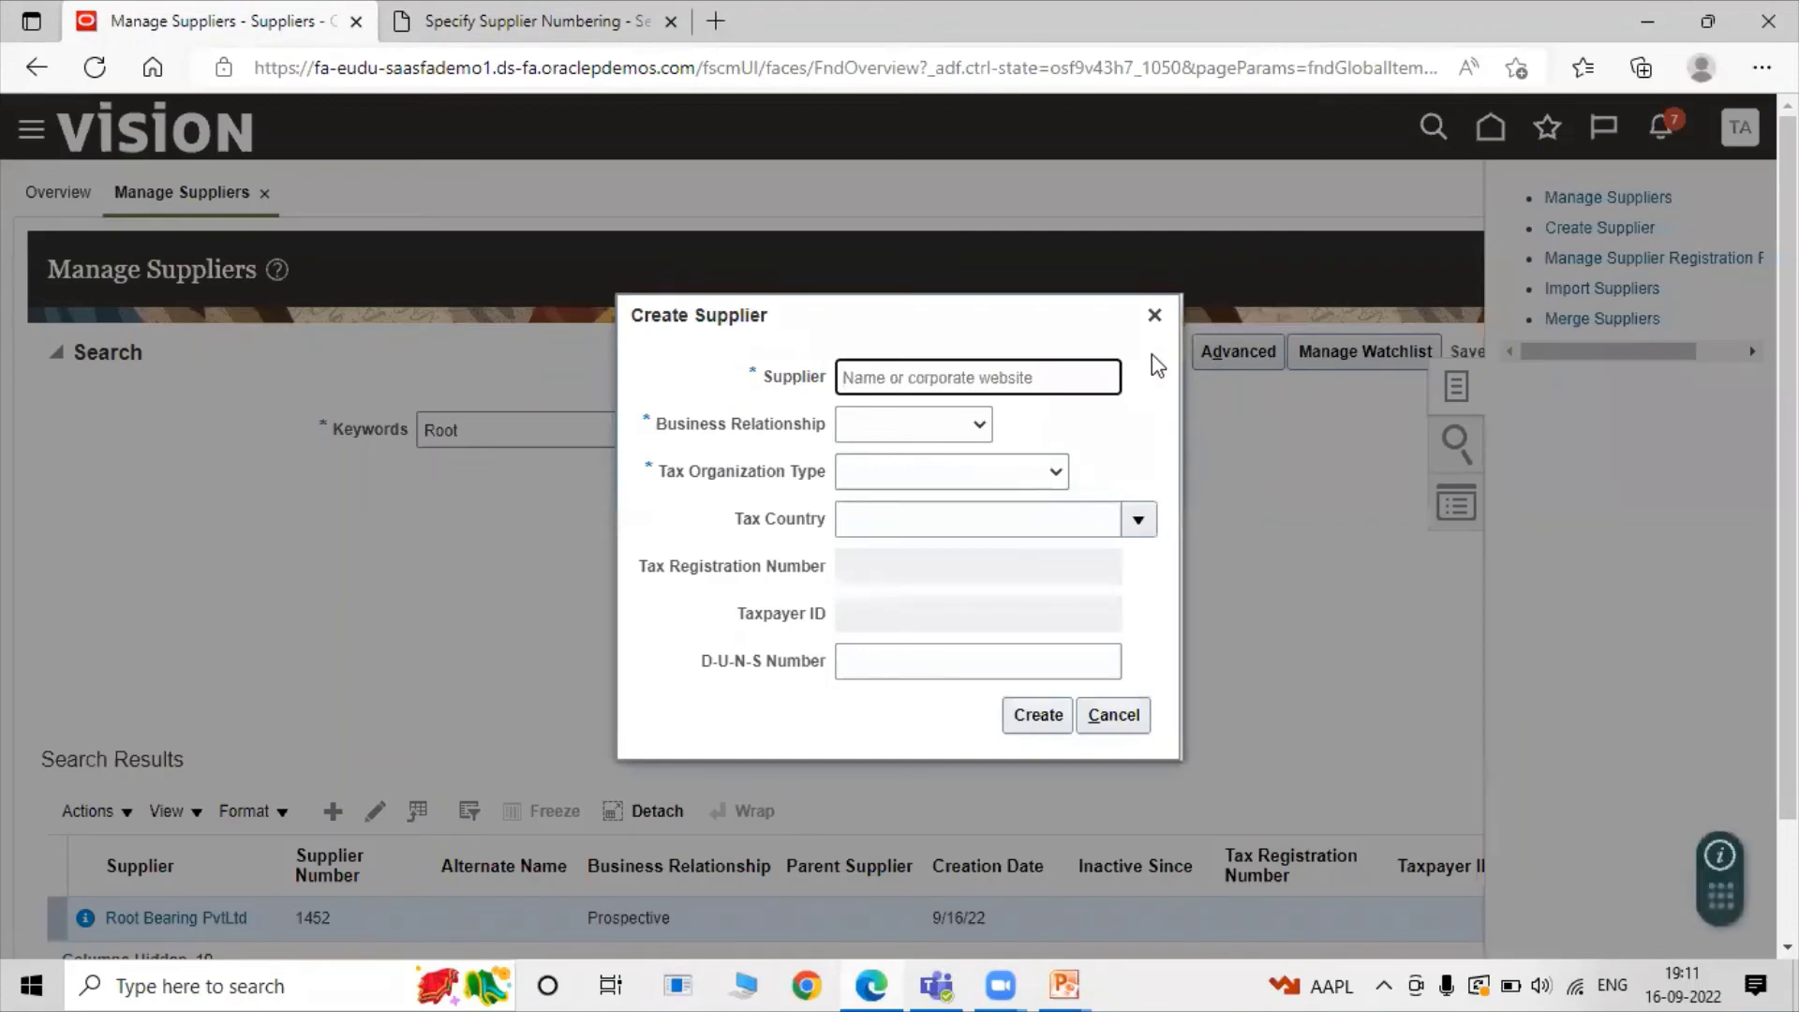
pyautogui.write('Root Bearing PvtLtd')
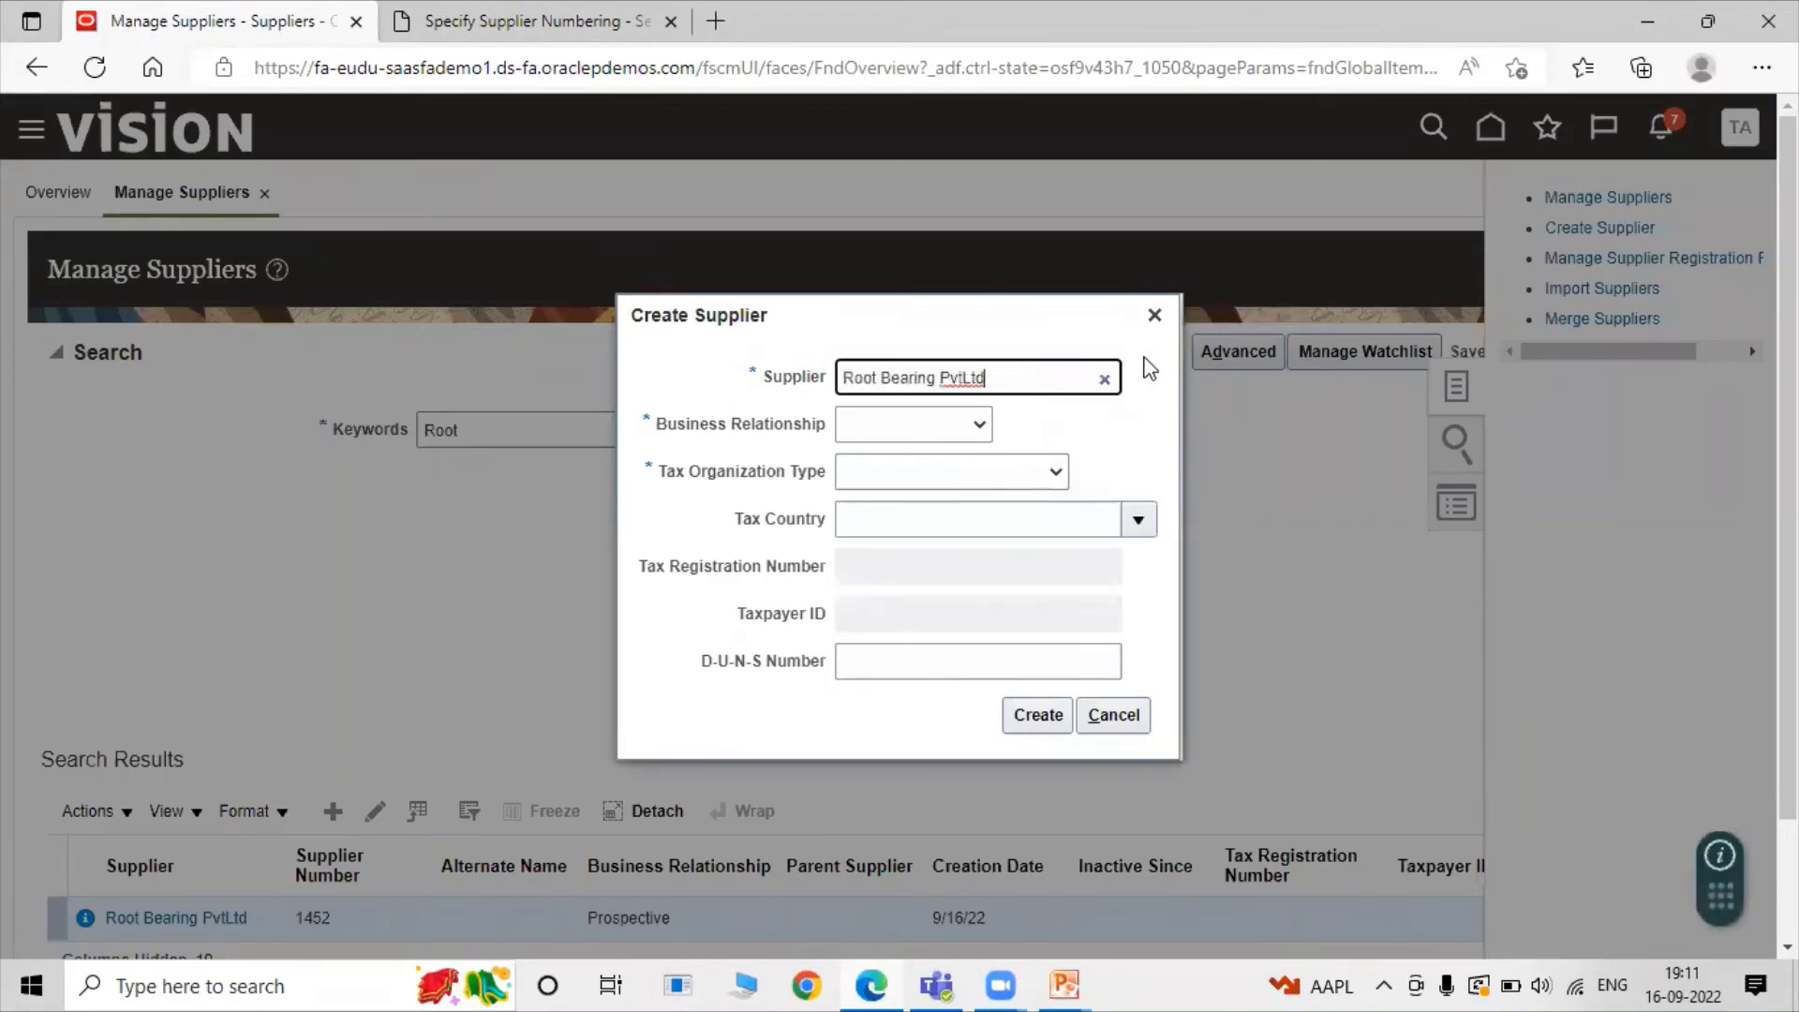
pyautogui.click(1030, 358)
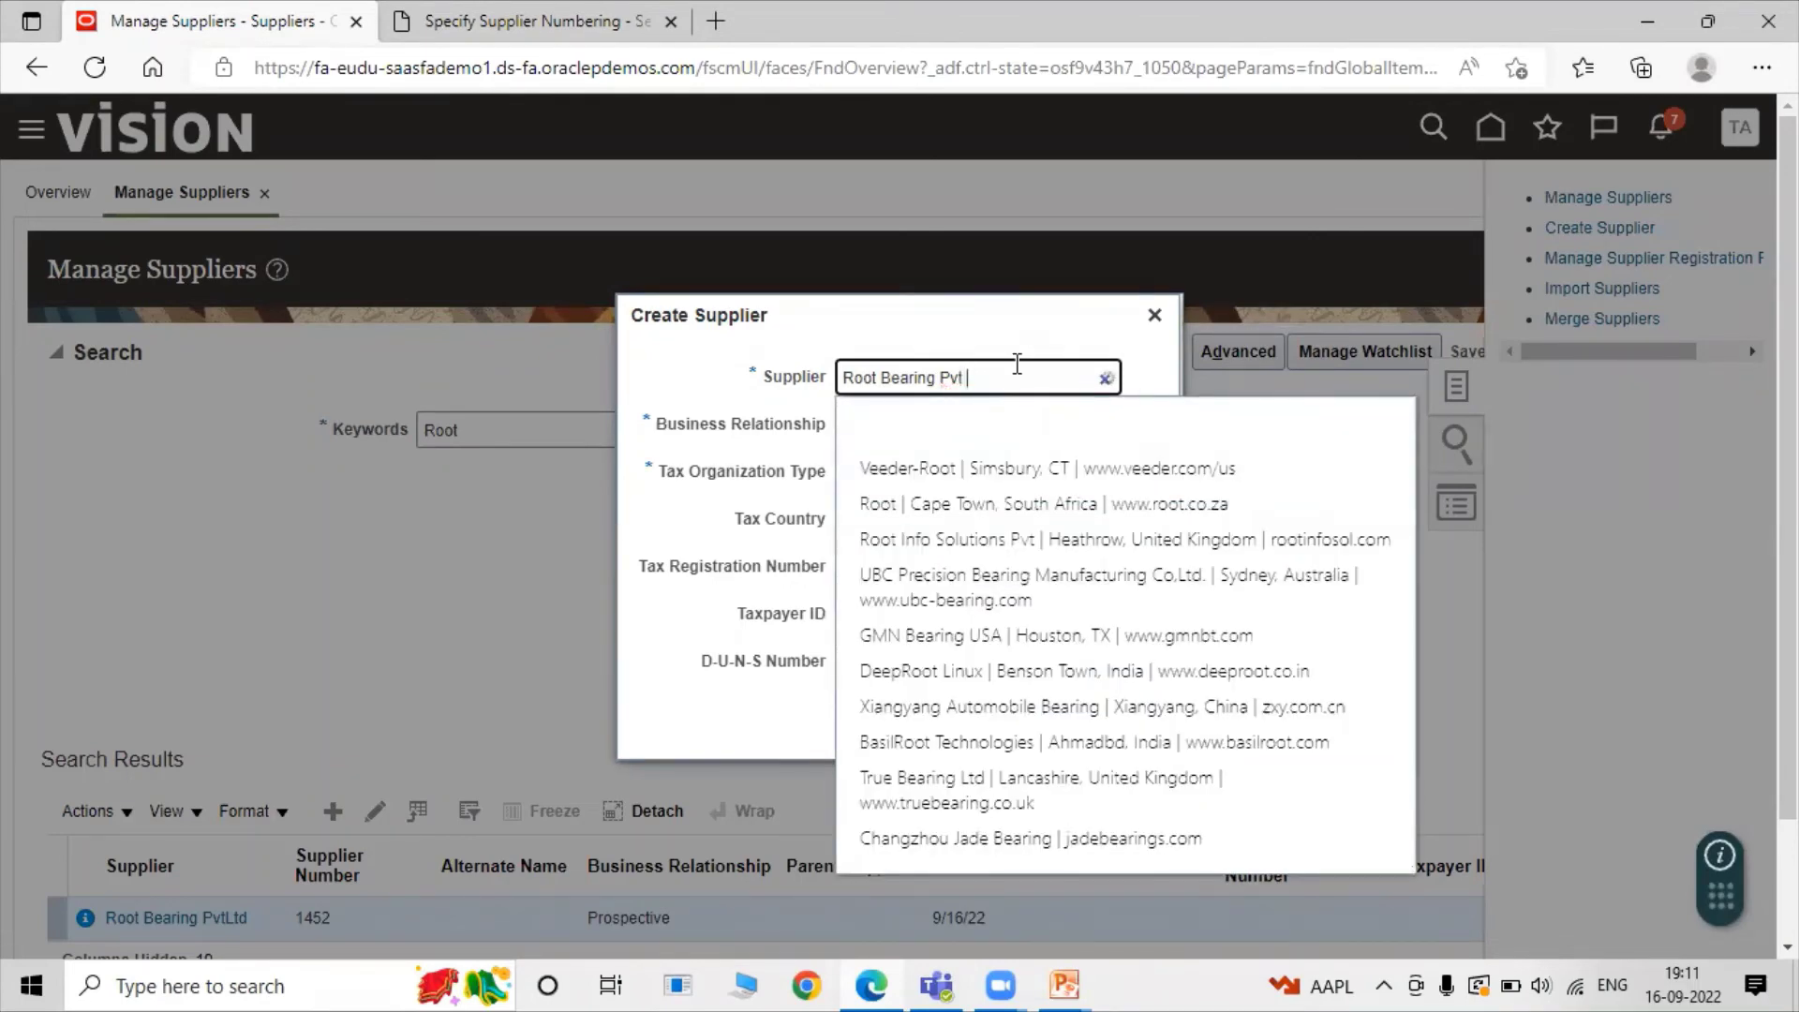
pyautogui.write('1')
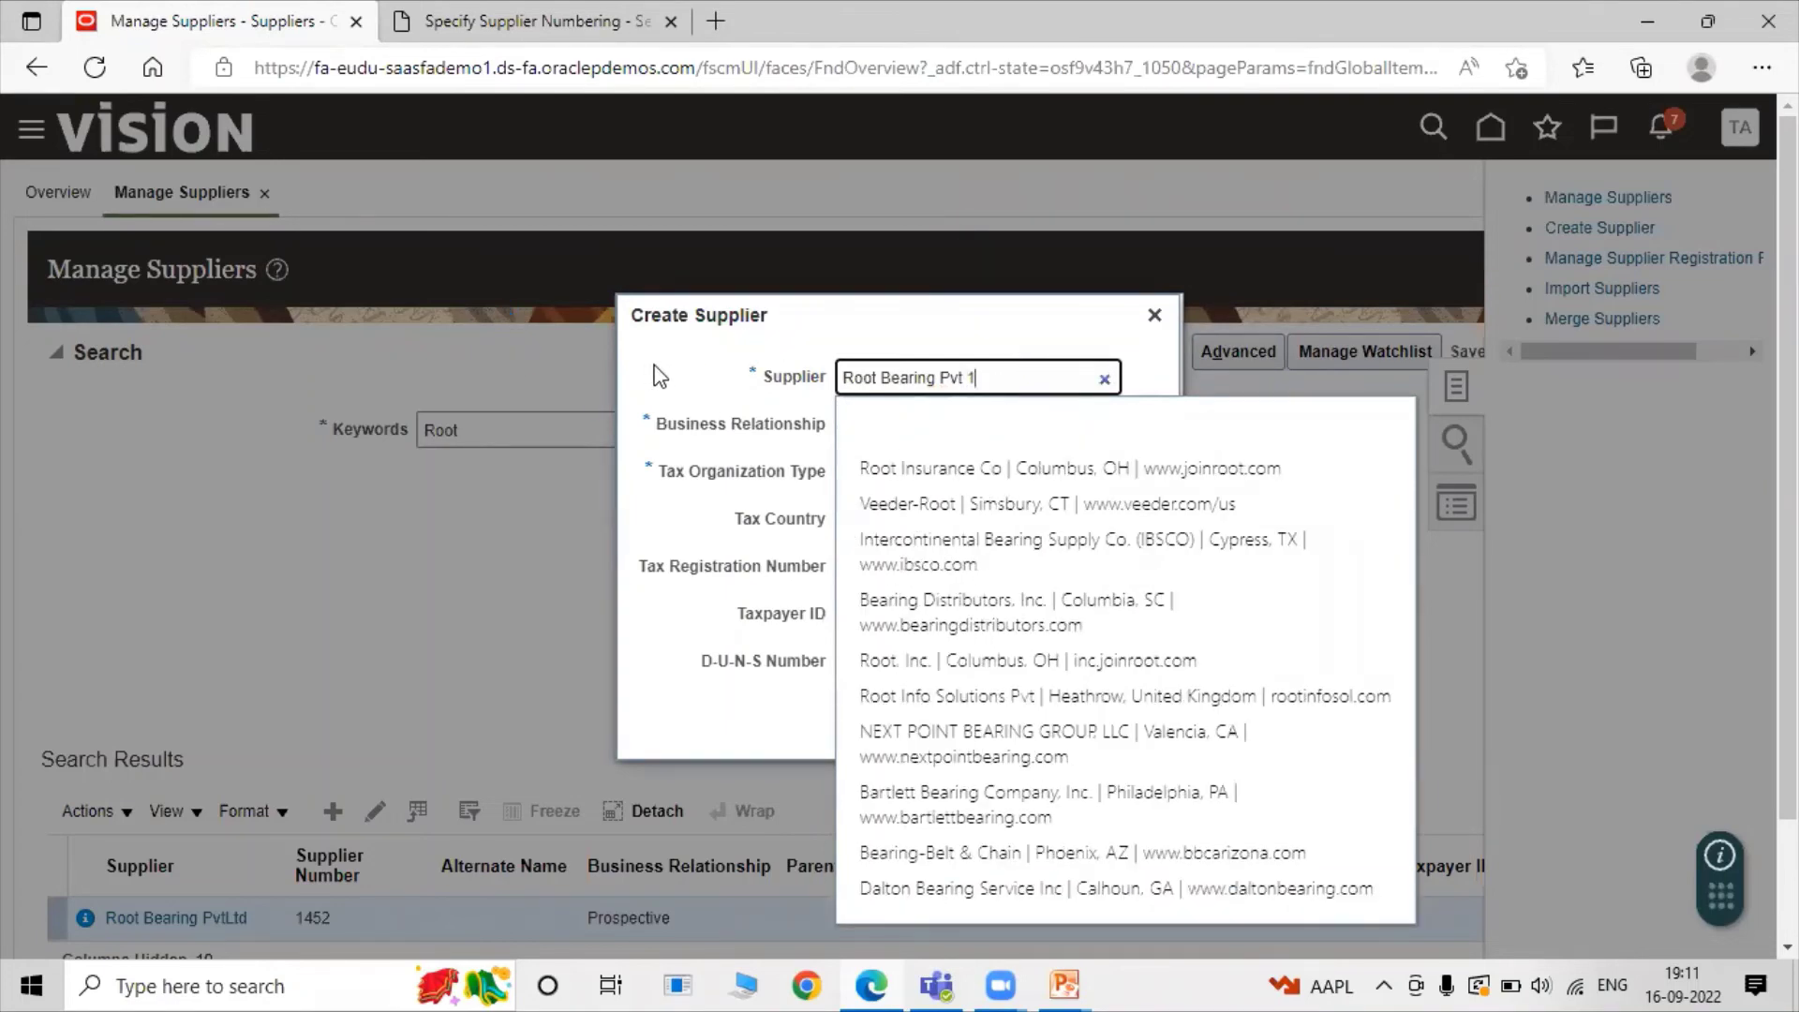
pyautogui.click(742, 349)
# Set the business relationship to Spend Authorized and the tax organization type to Corporation, and create the supplier
pyautogui.click(969, 425)
pyautogui.click(938, 501)
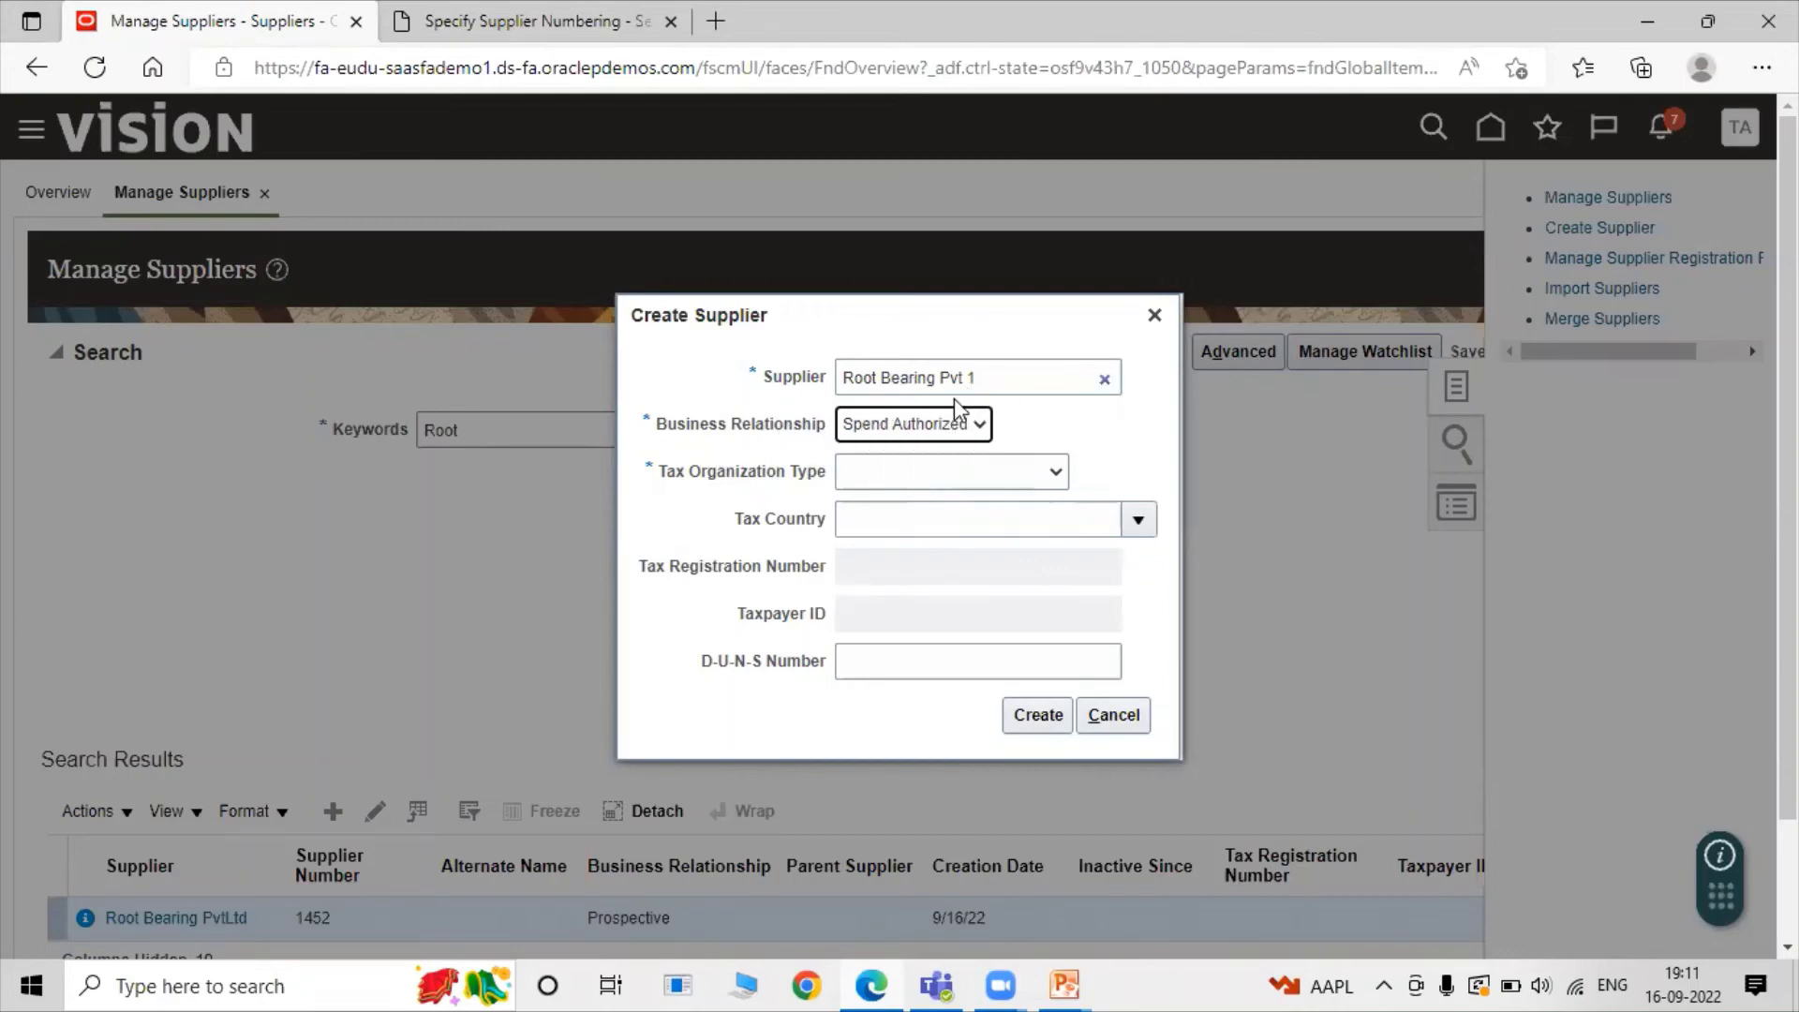
pyautogui.click(932, 473)
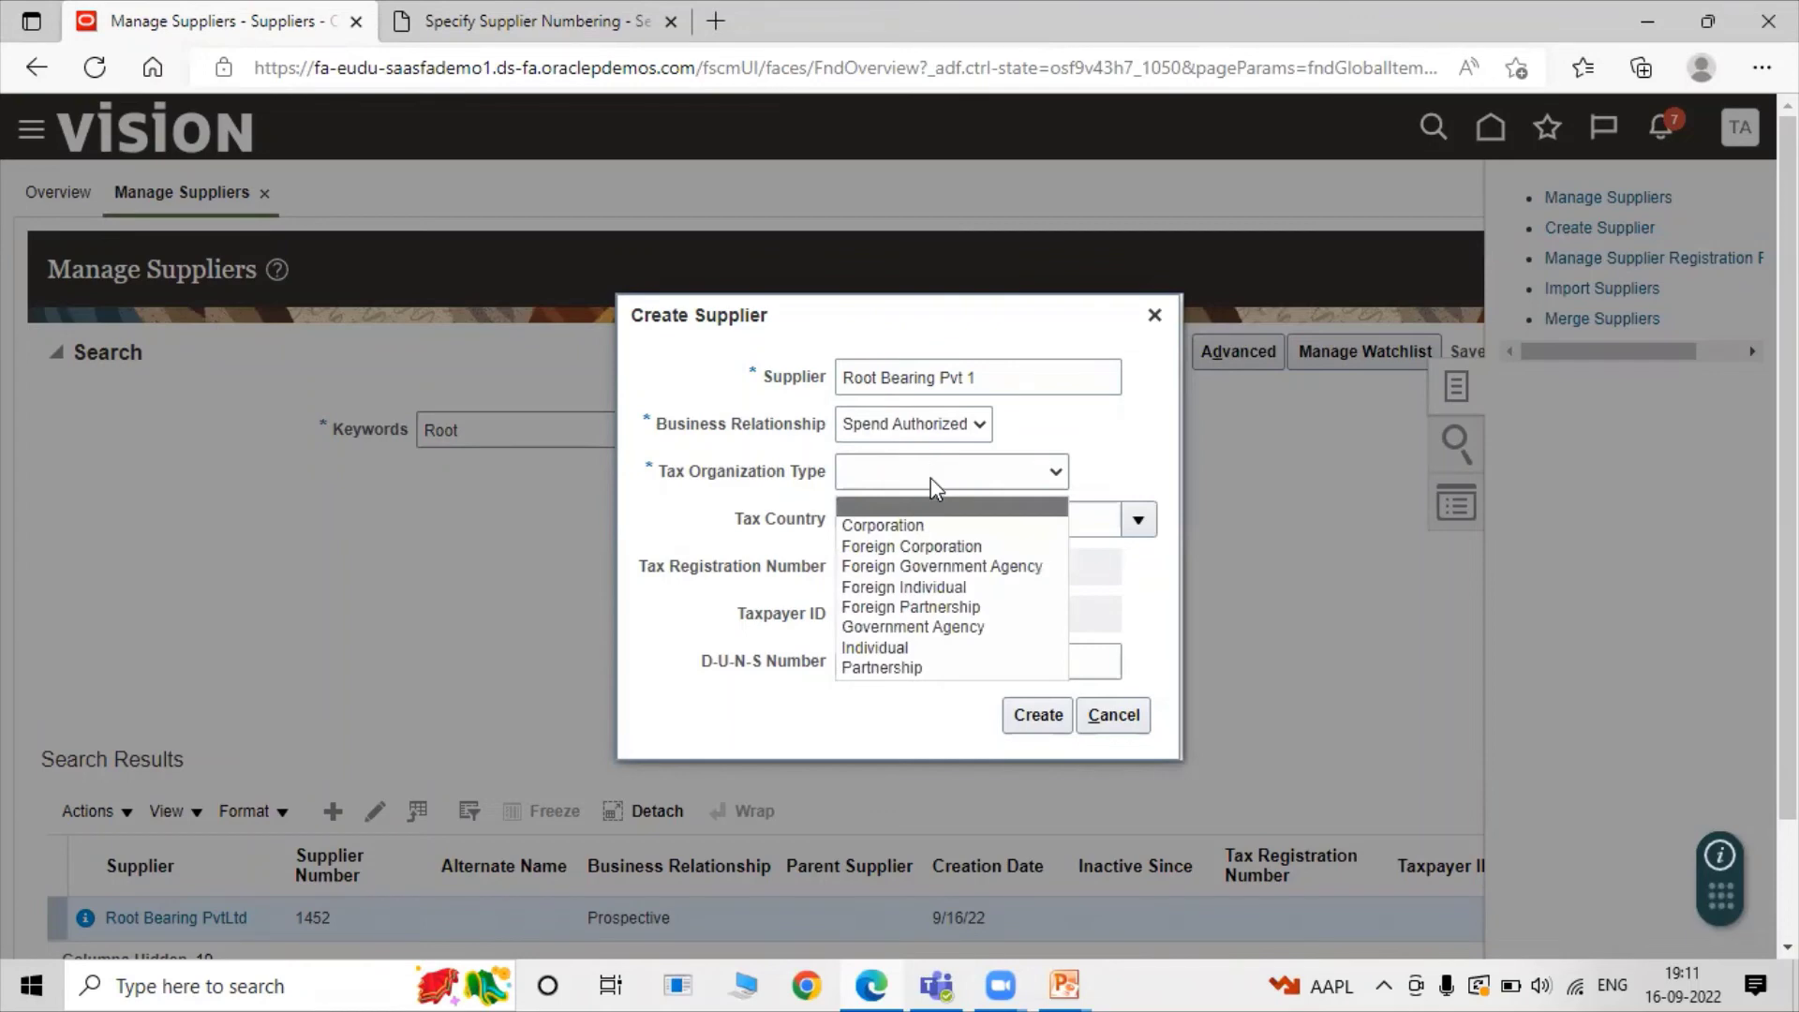
pyautogui.click(927, 530)
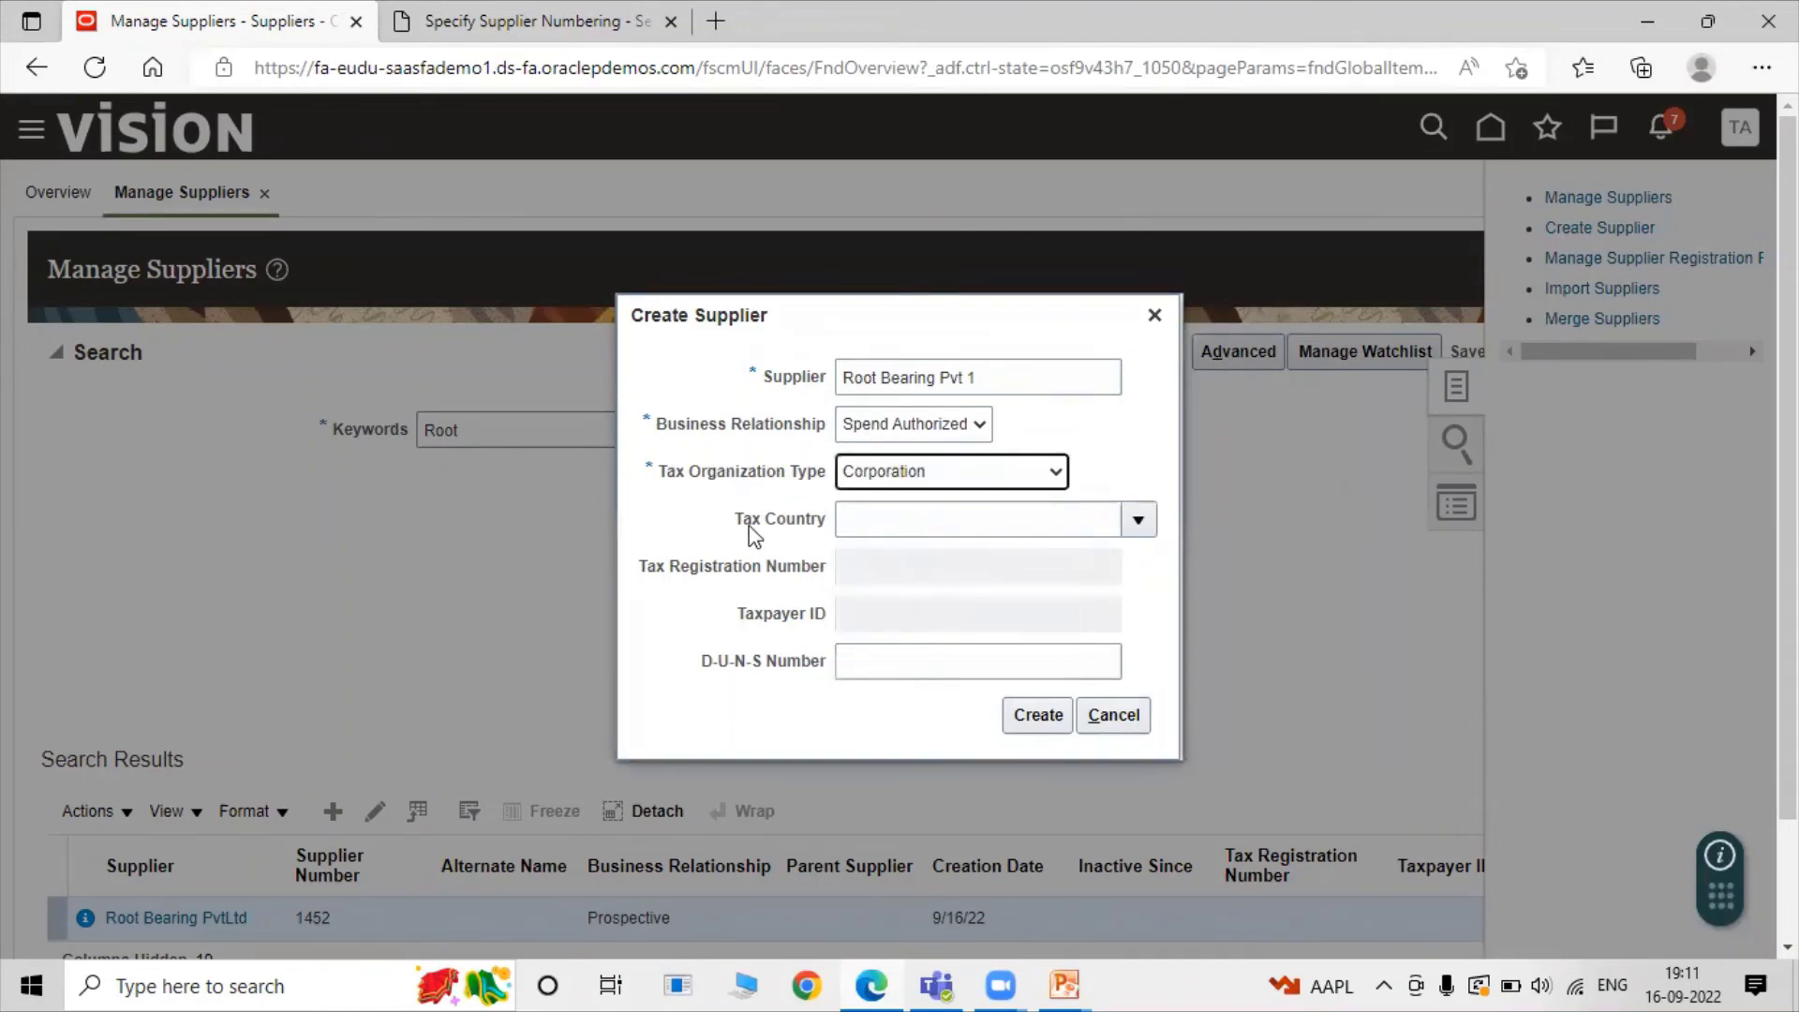
pyautogui.click(1036, 714)
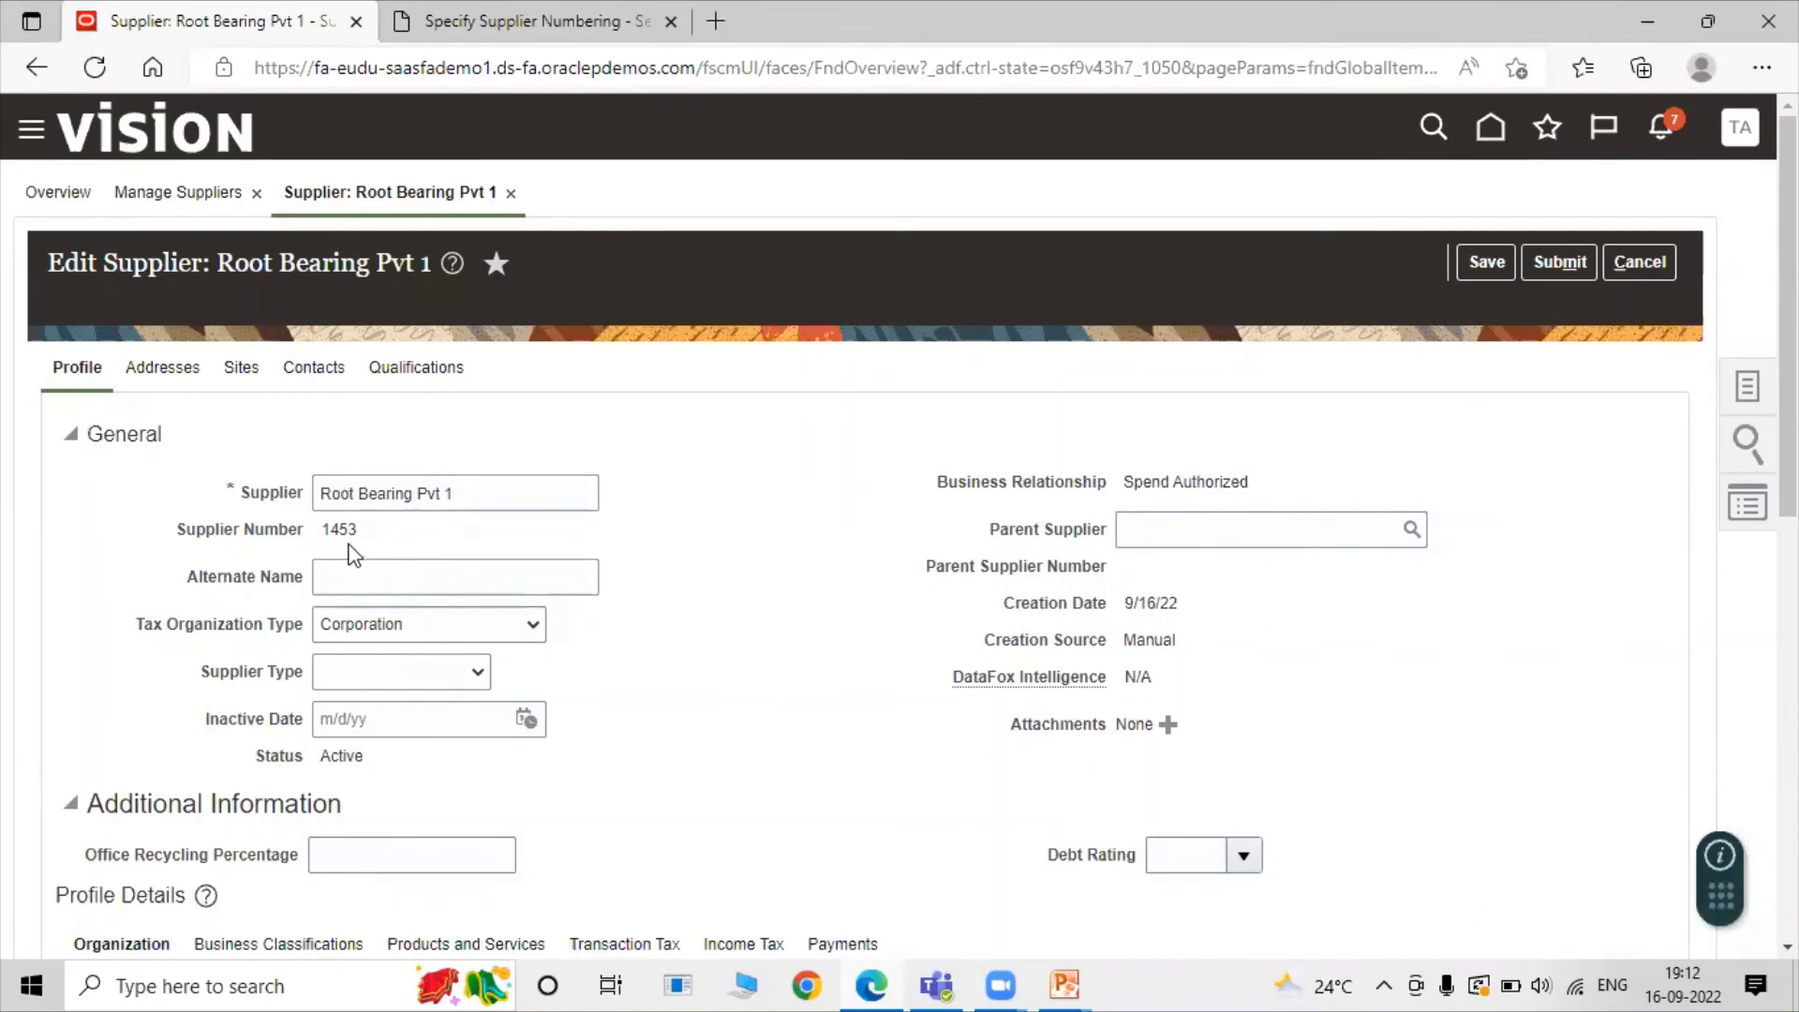
# Examine the new supplier's profile for its supplier number, business relationship and profile details, and check its addresses
pyautogui.scroll(-1, 1052, 523)
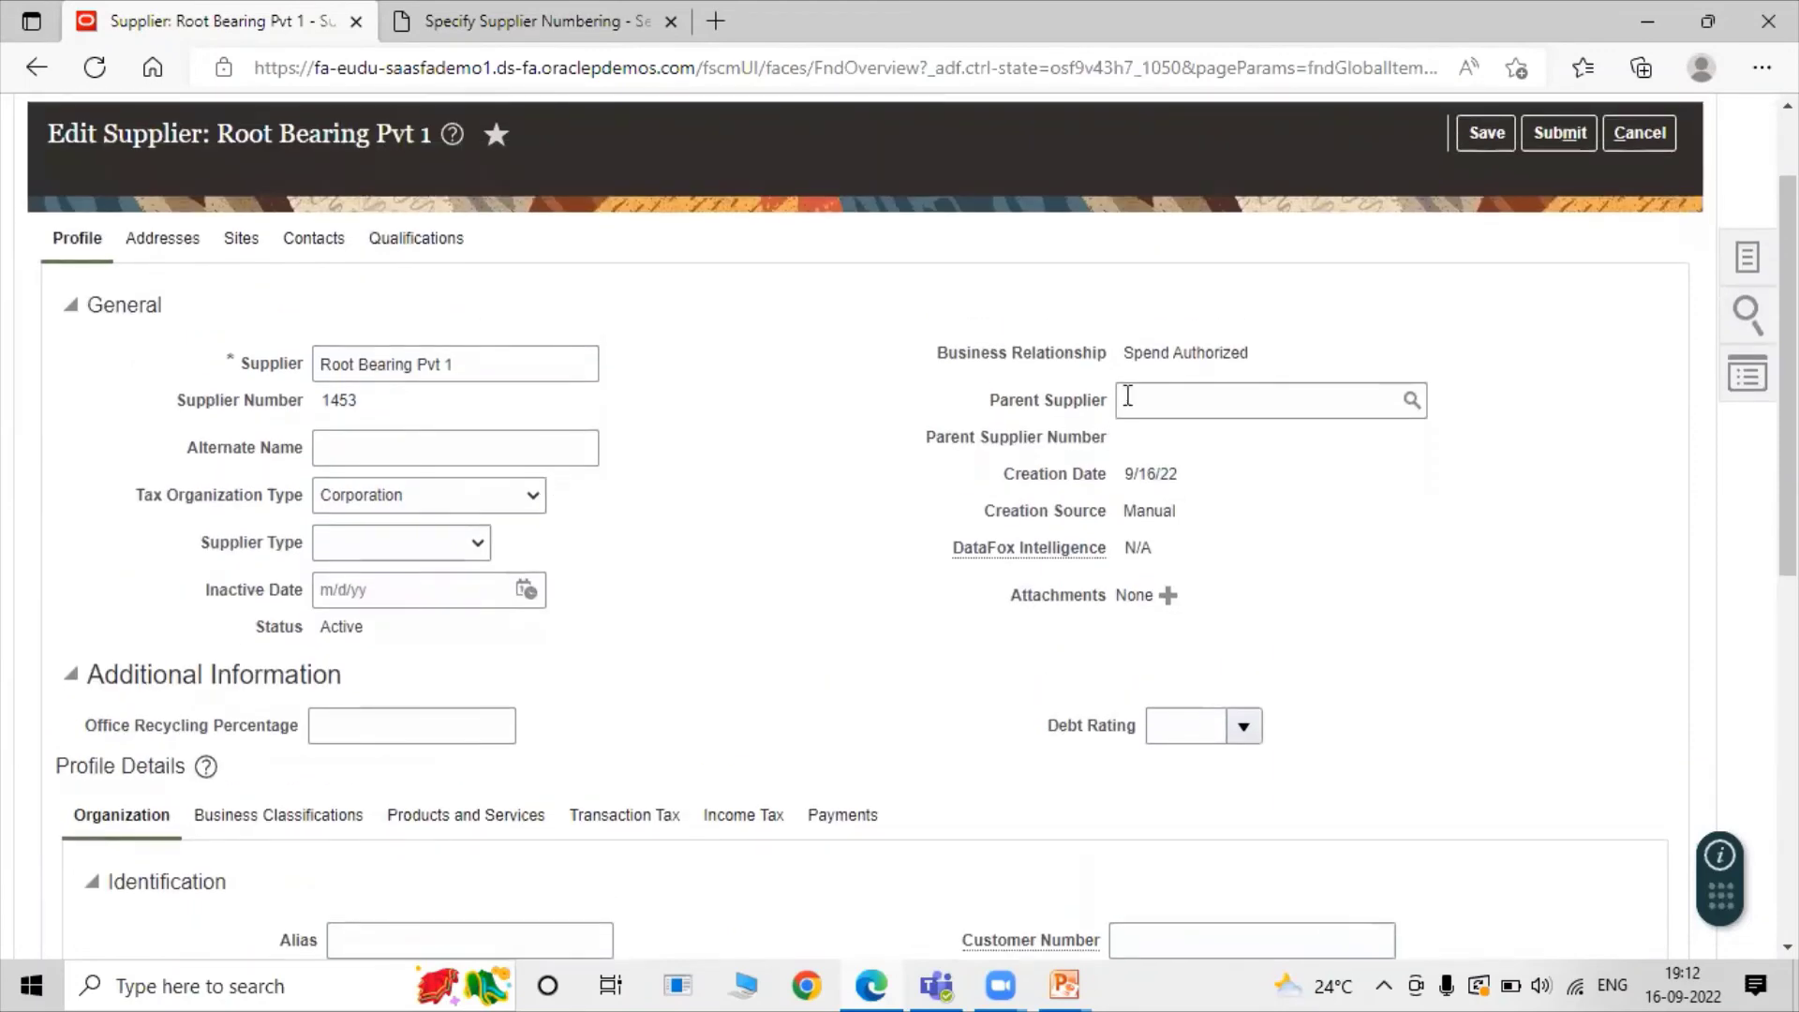
pyautogui.scroll(-3, 1214, 356)
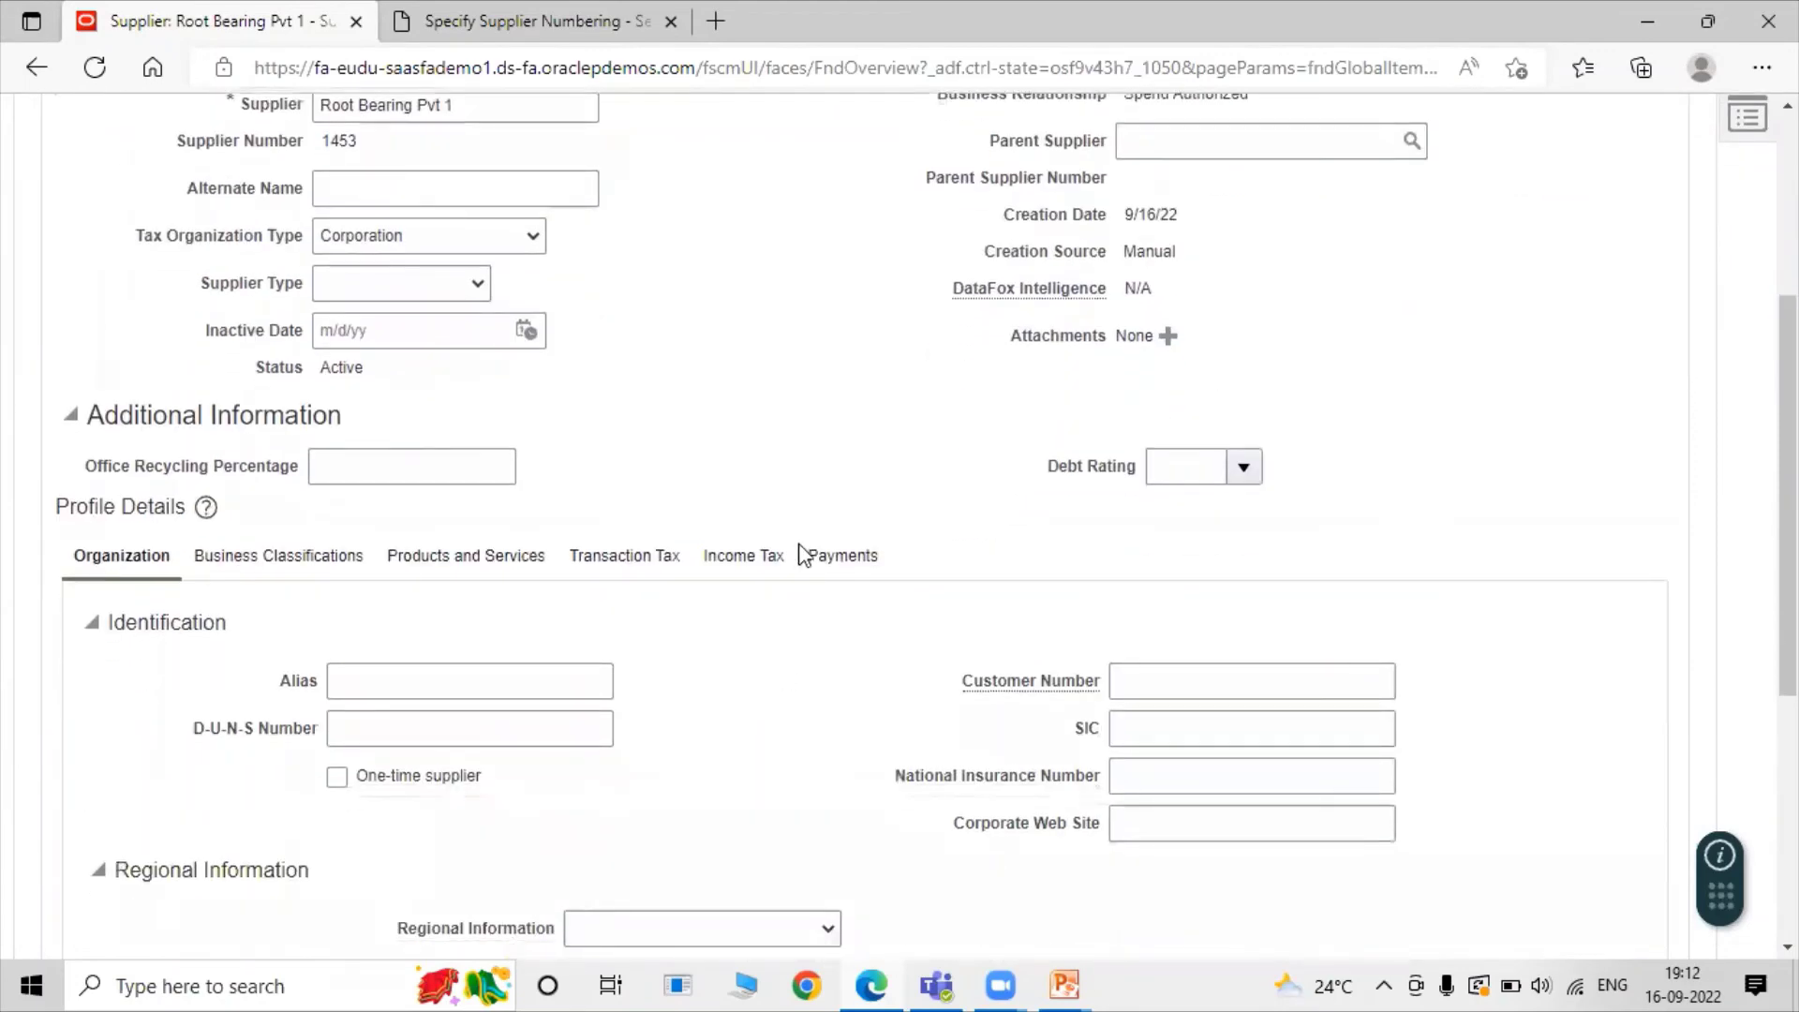
pyautogui.scroll(1, 995, 518)
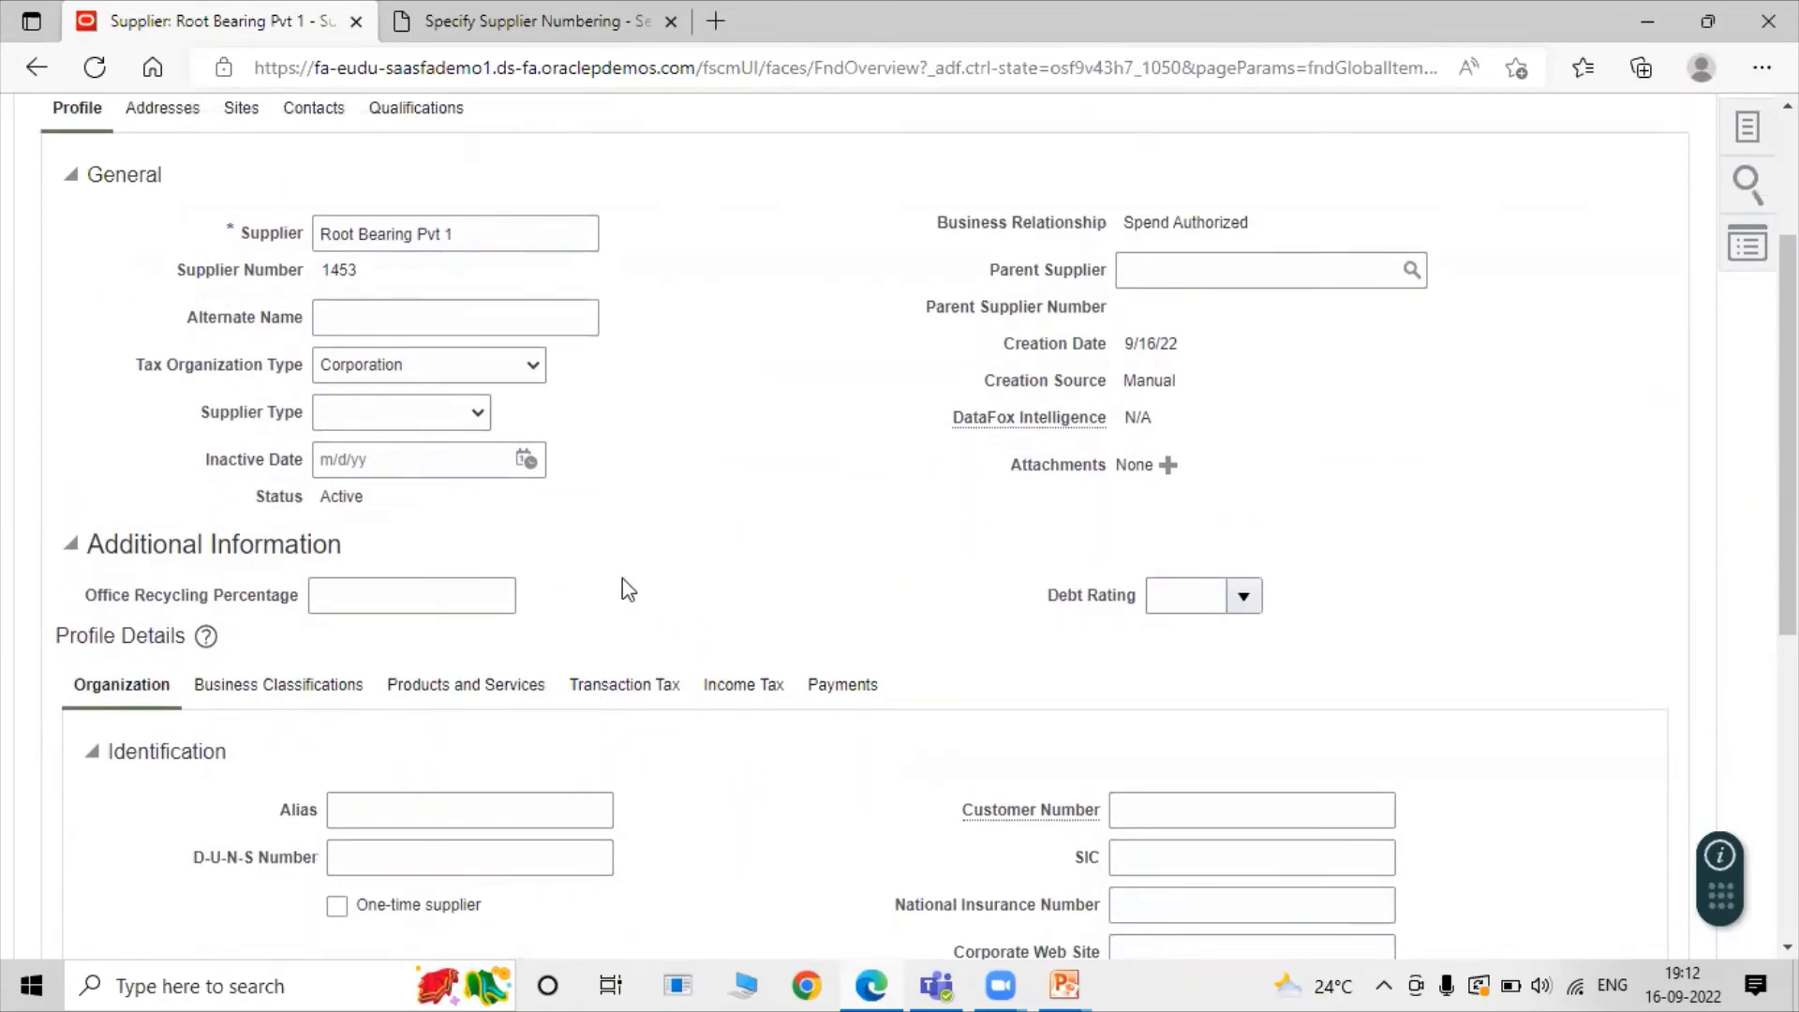
pyautogui.scroll(-3, 674, 555)
pyautogui.scroll(3, 692, 557)
pyautogui.scroll(2, 721, 604)
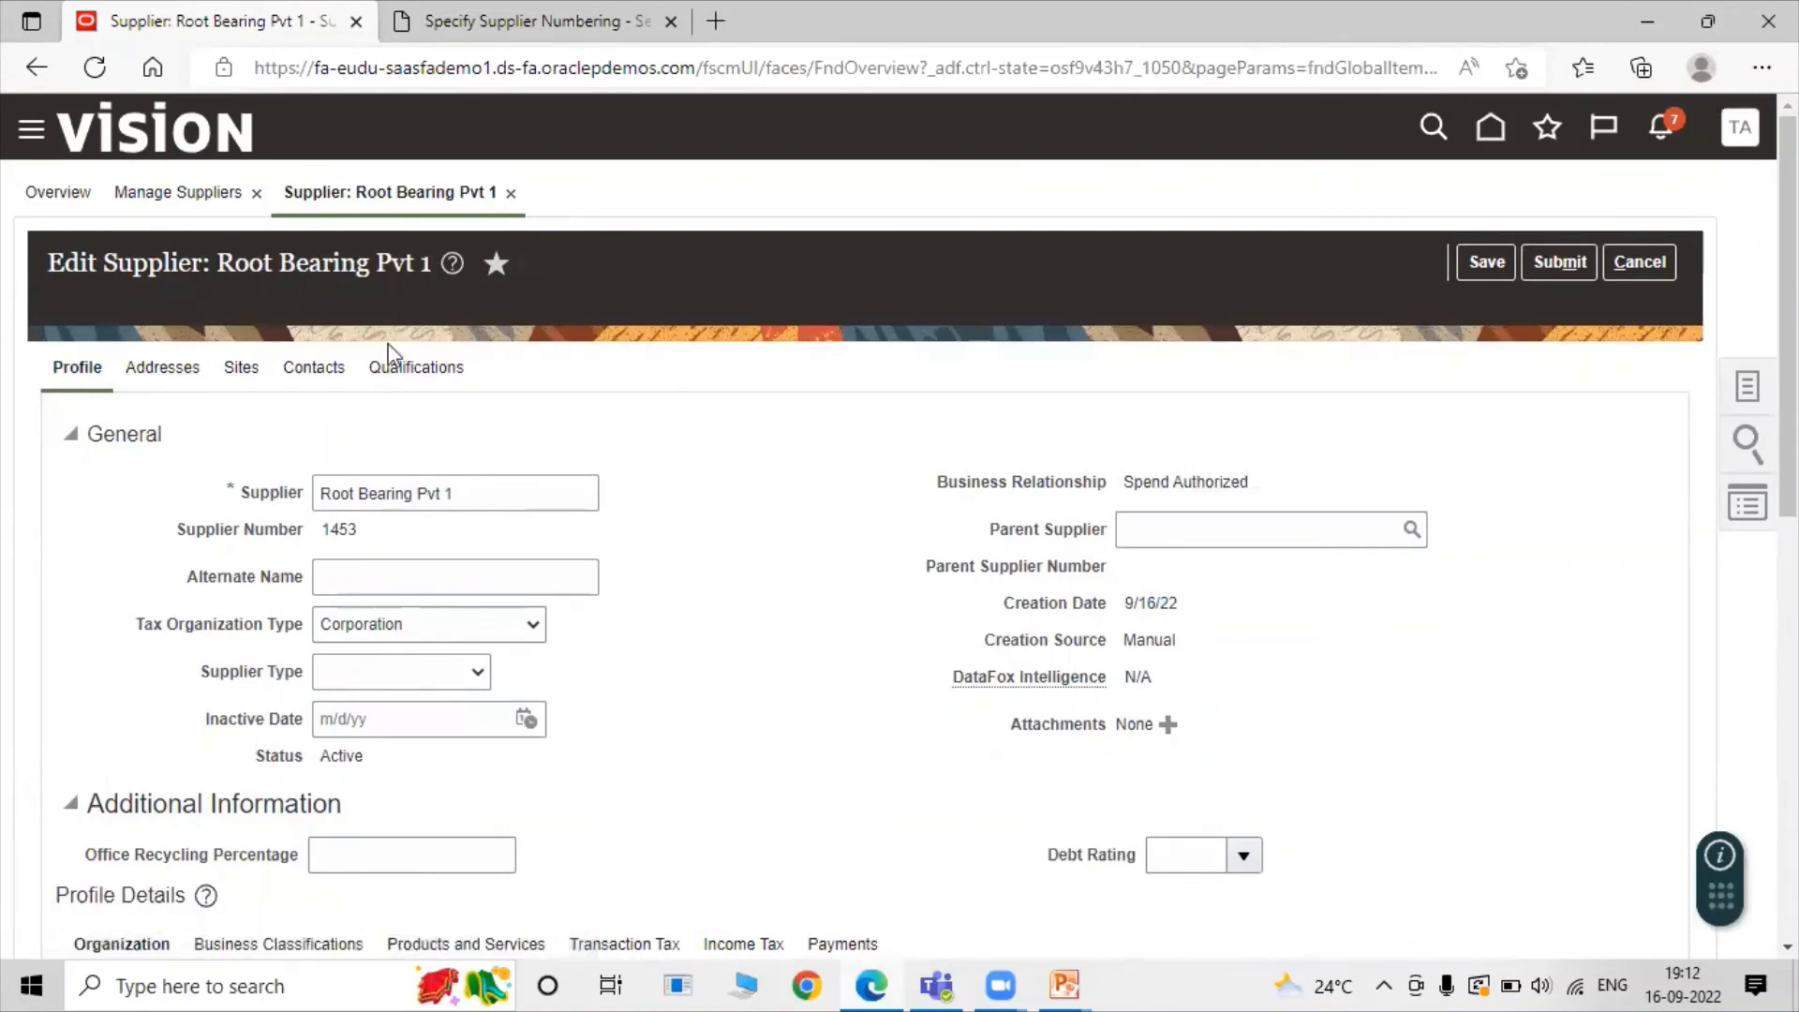
pyautogui.click(164, 373)
pyautogui.click(167, 377)
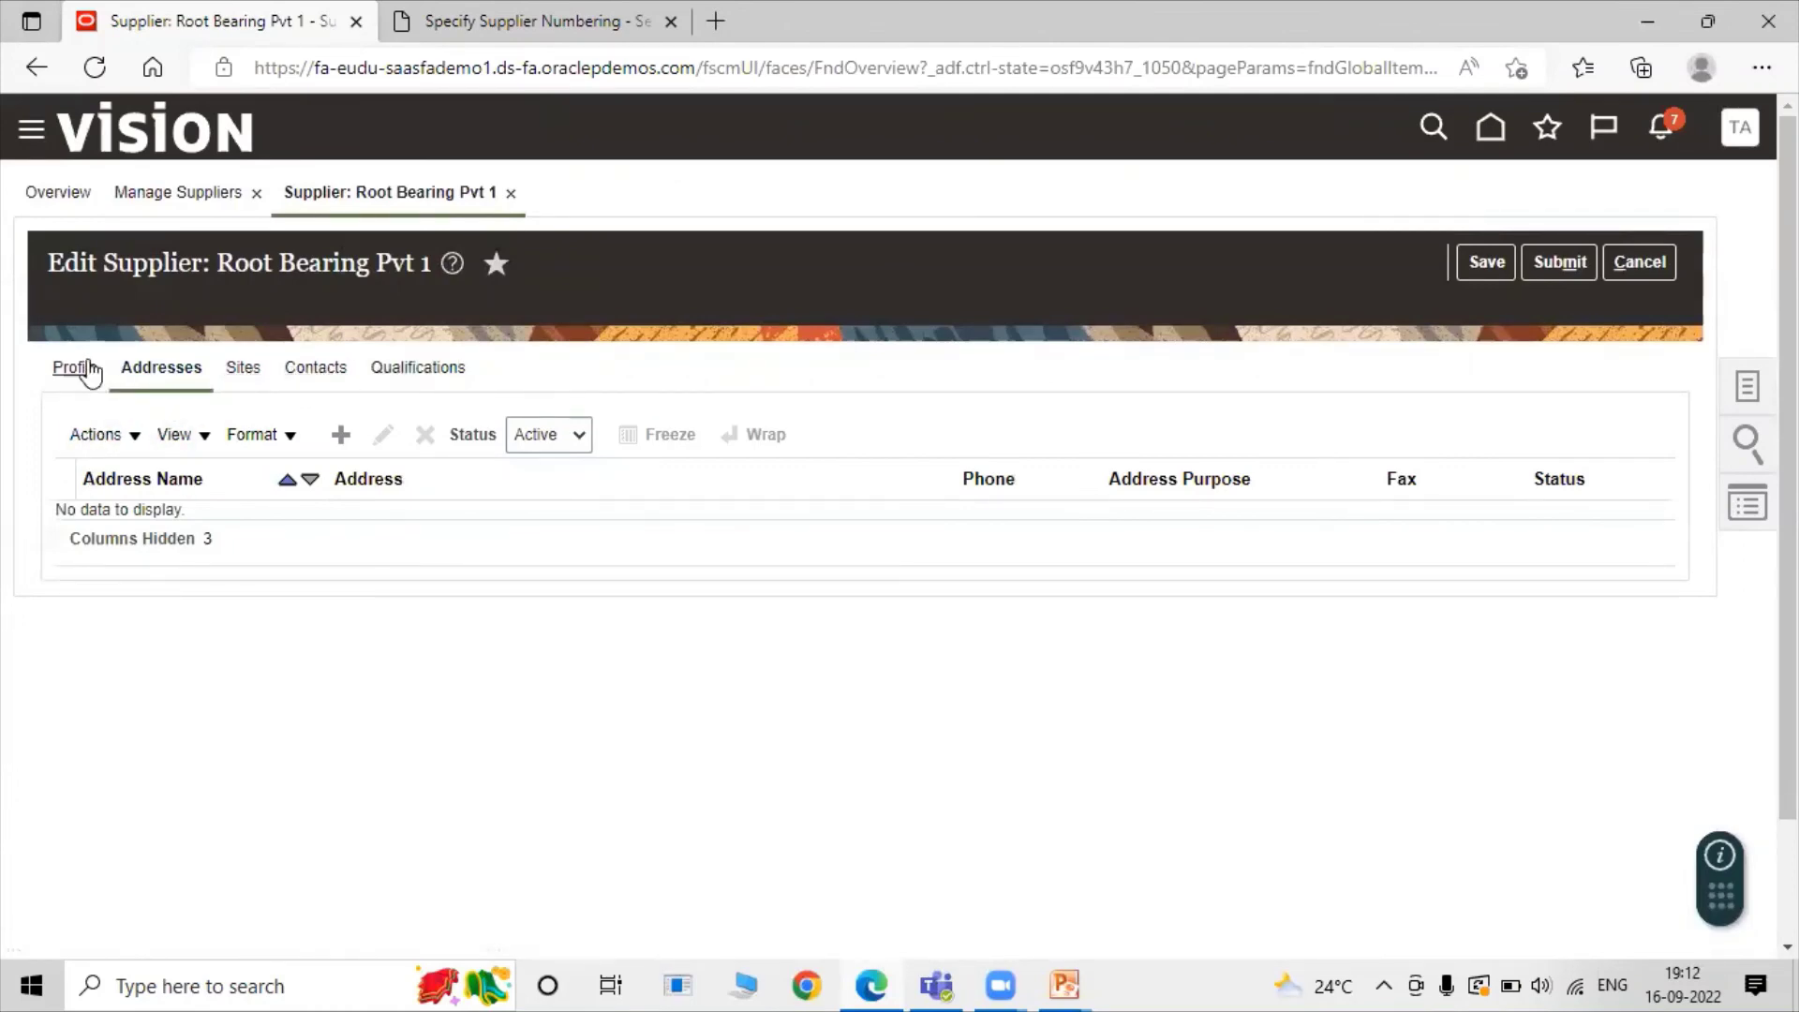
pyautogui.click(124, 356)
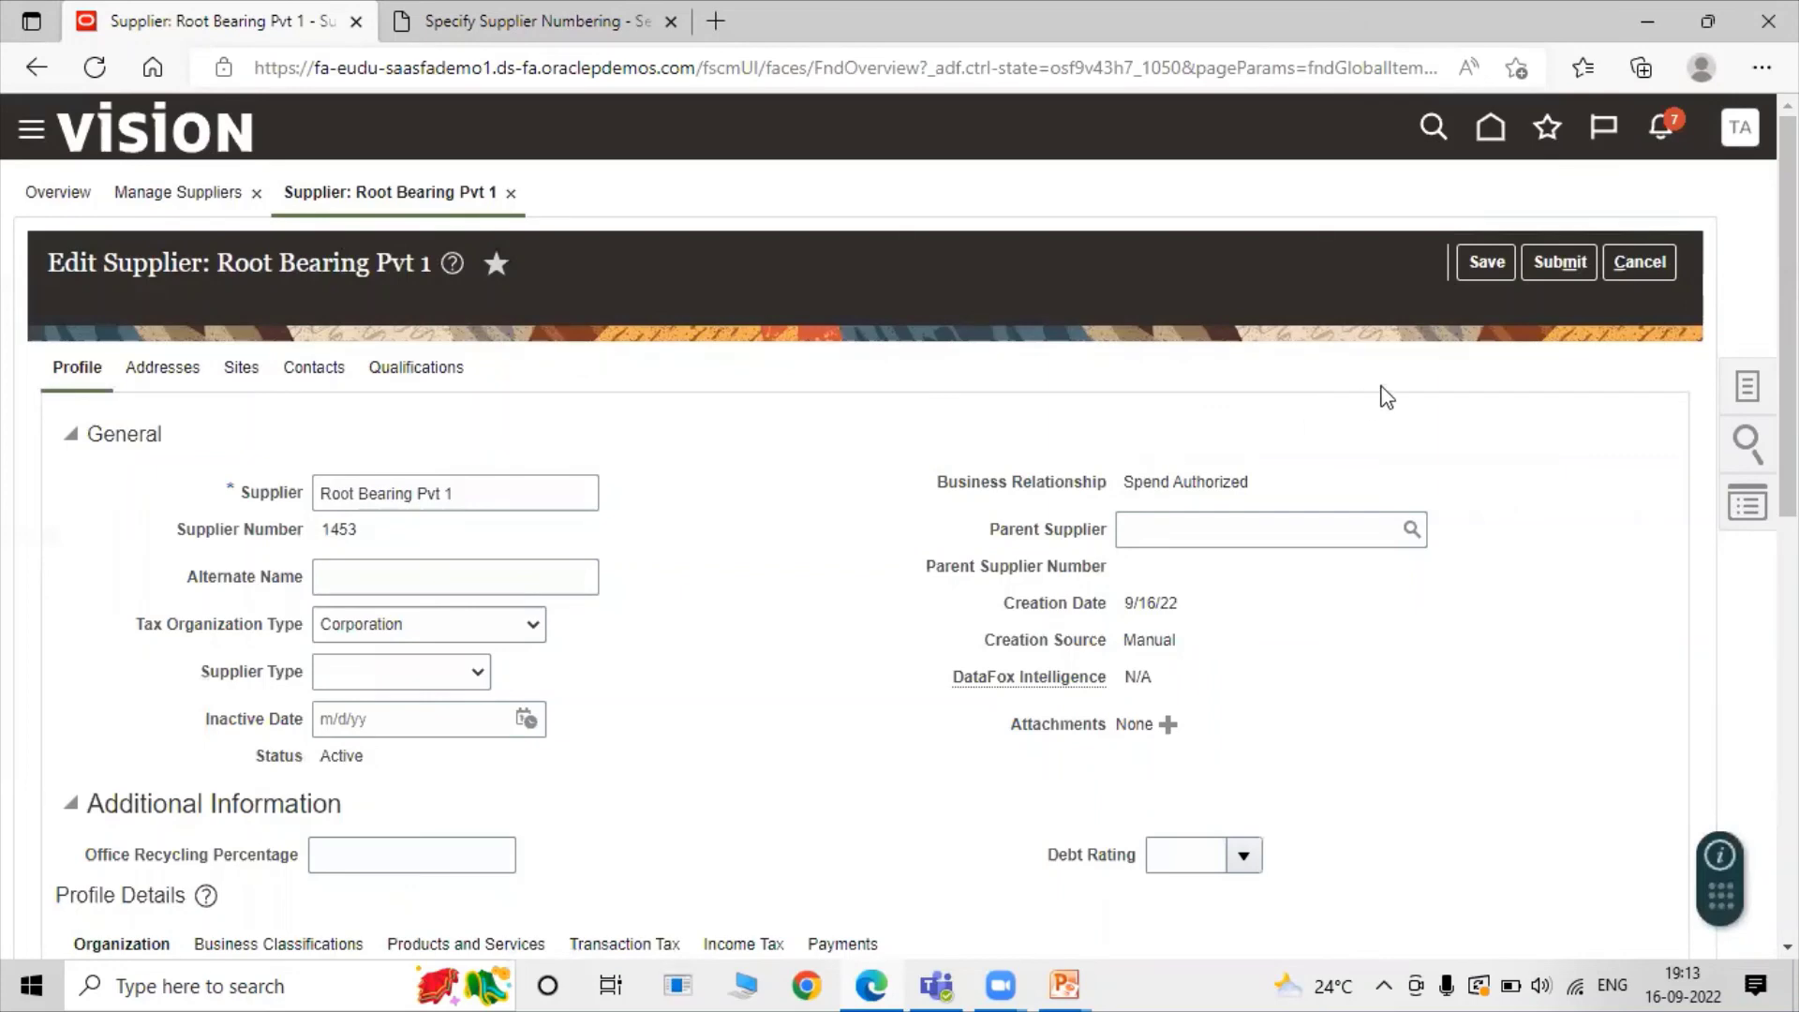
# Submit the supplier Root Bearing Pvt 1, rerun the Root search to compare both suppliers' numbers, and finish managing suppliers
pyautogui.click(1551, 258)
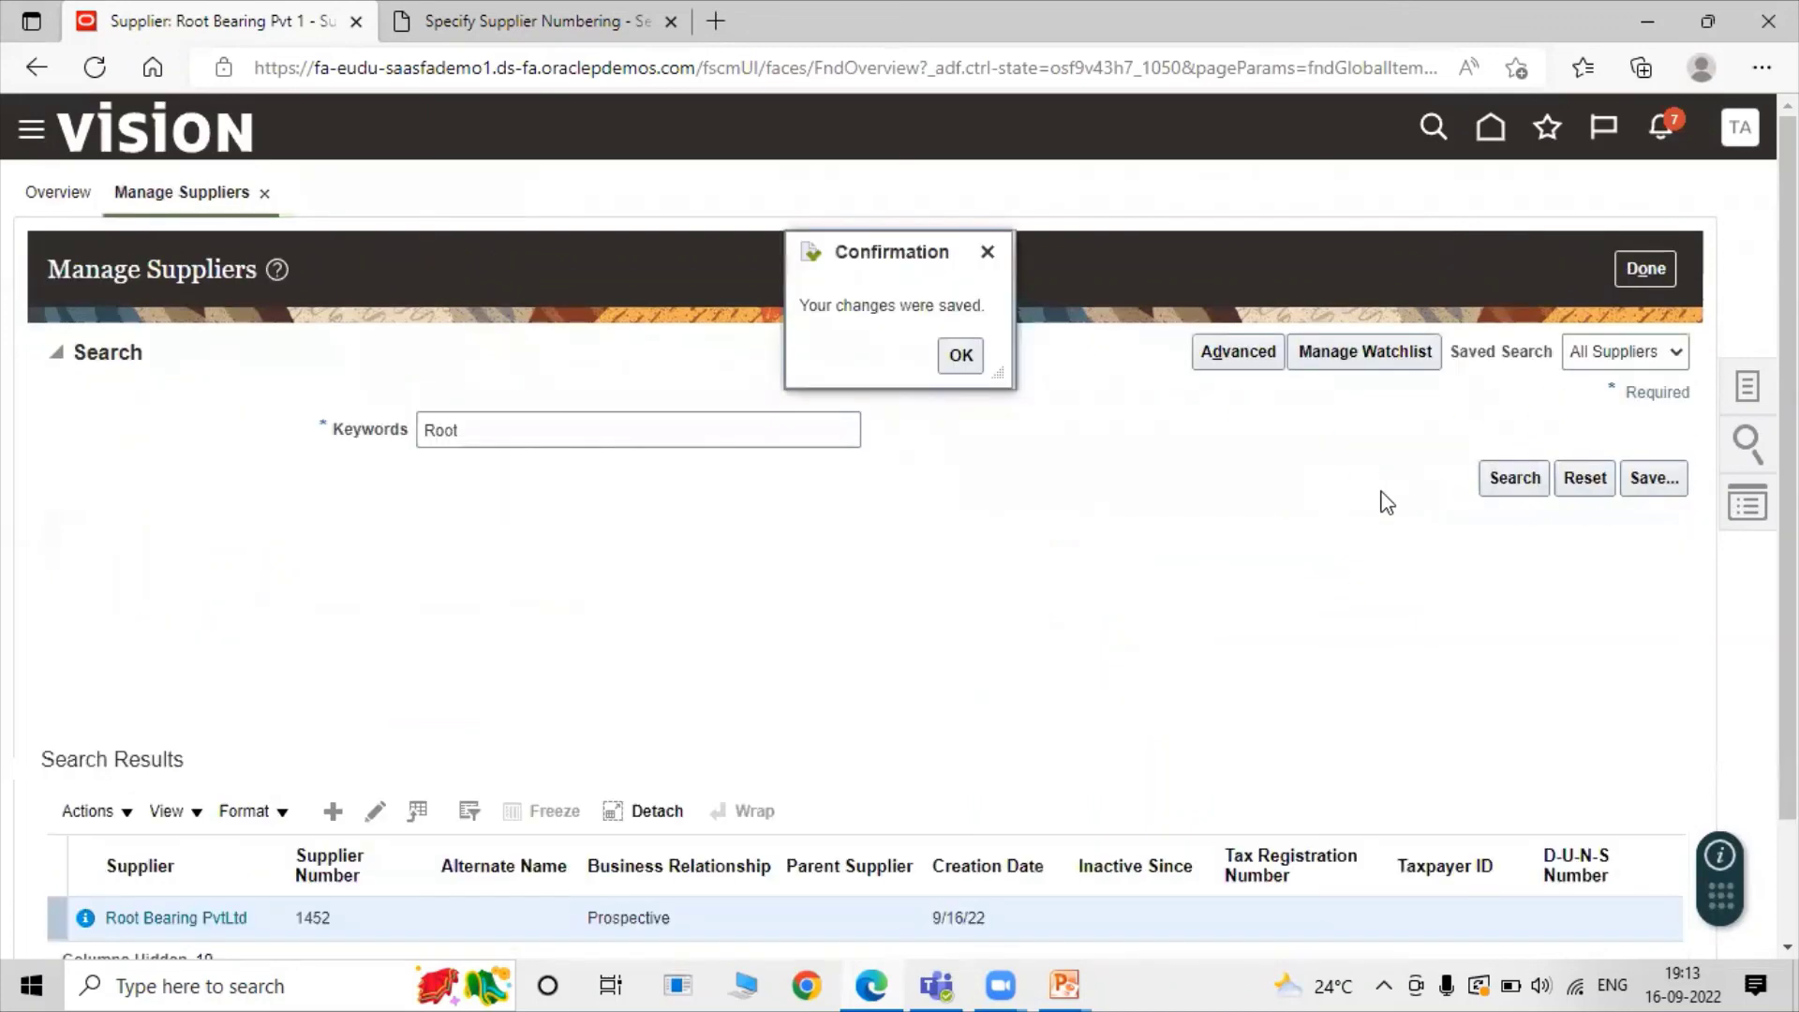
pyautogui.click(959, 358)
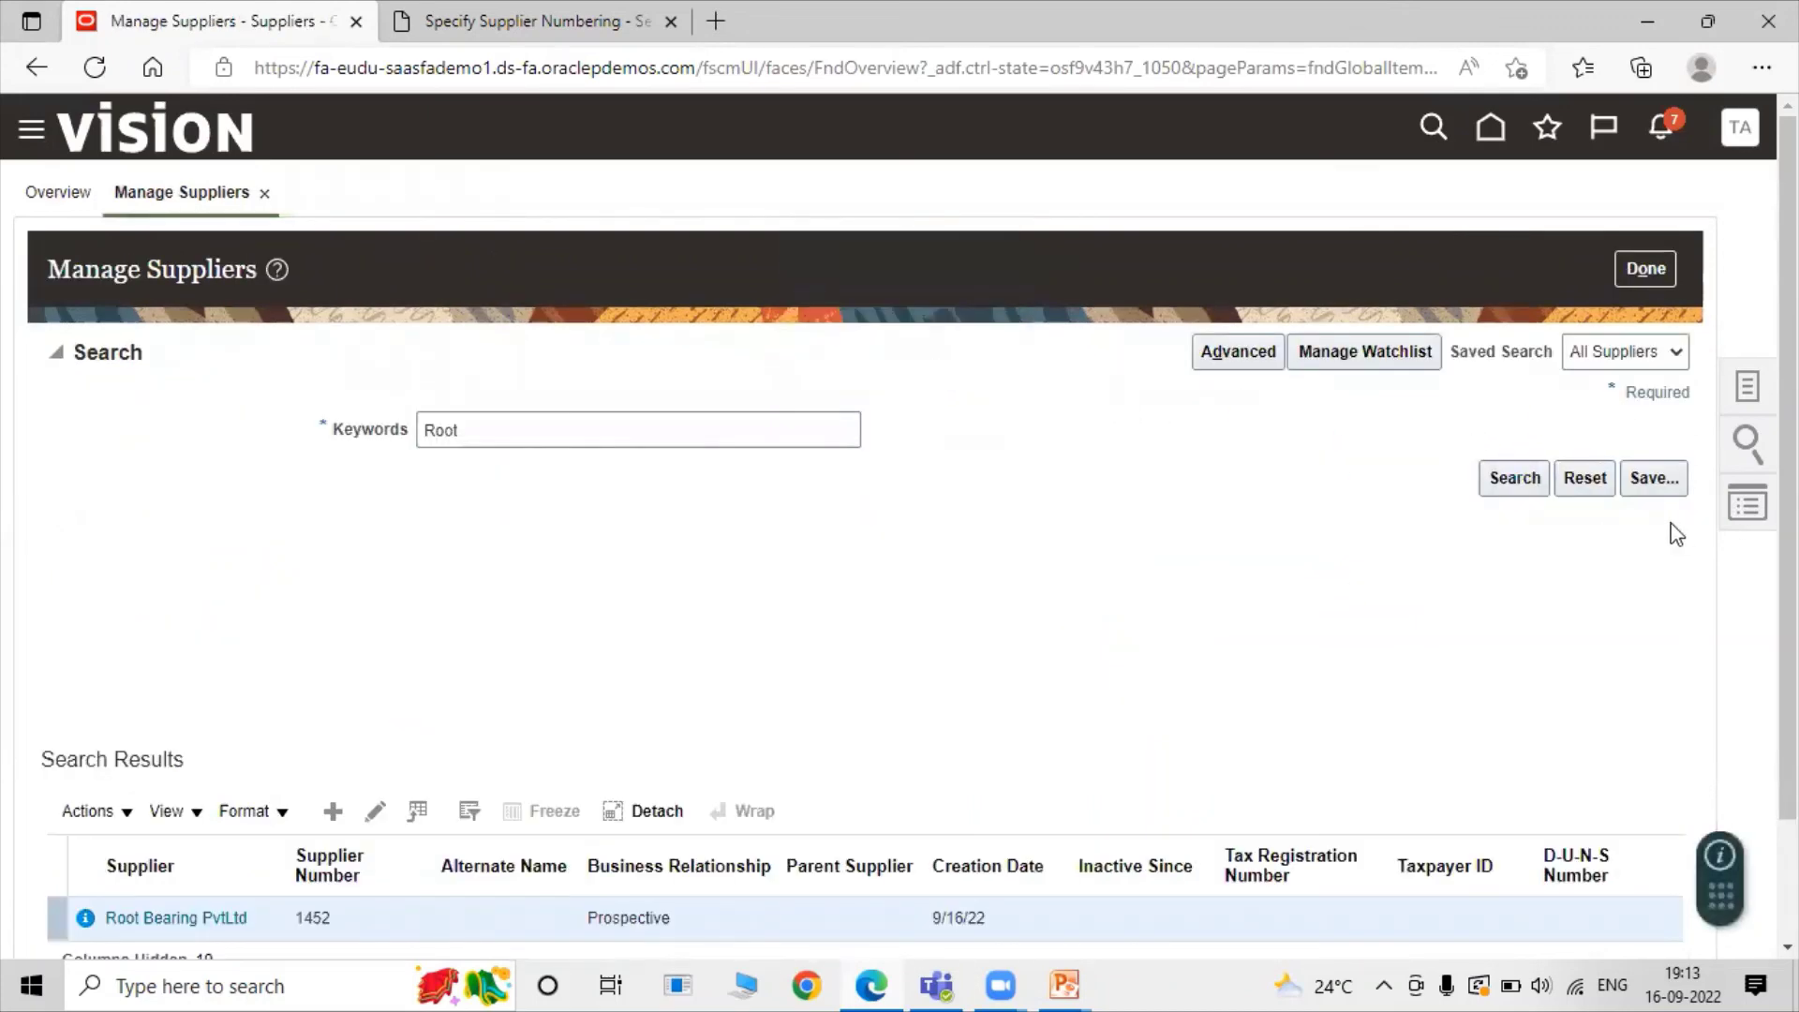
pyautogui.click(1534, 487)
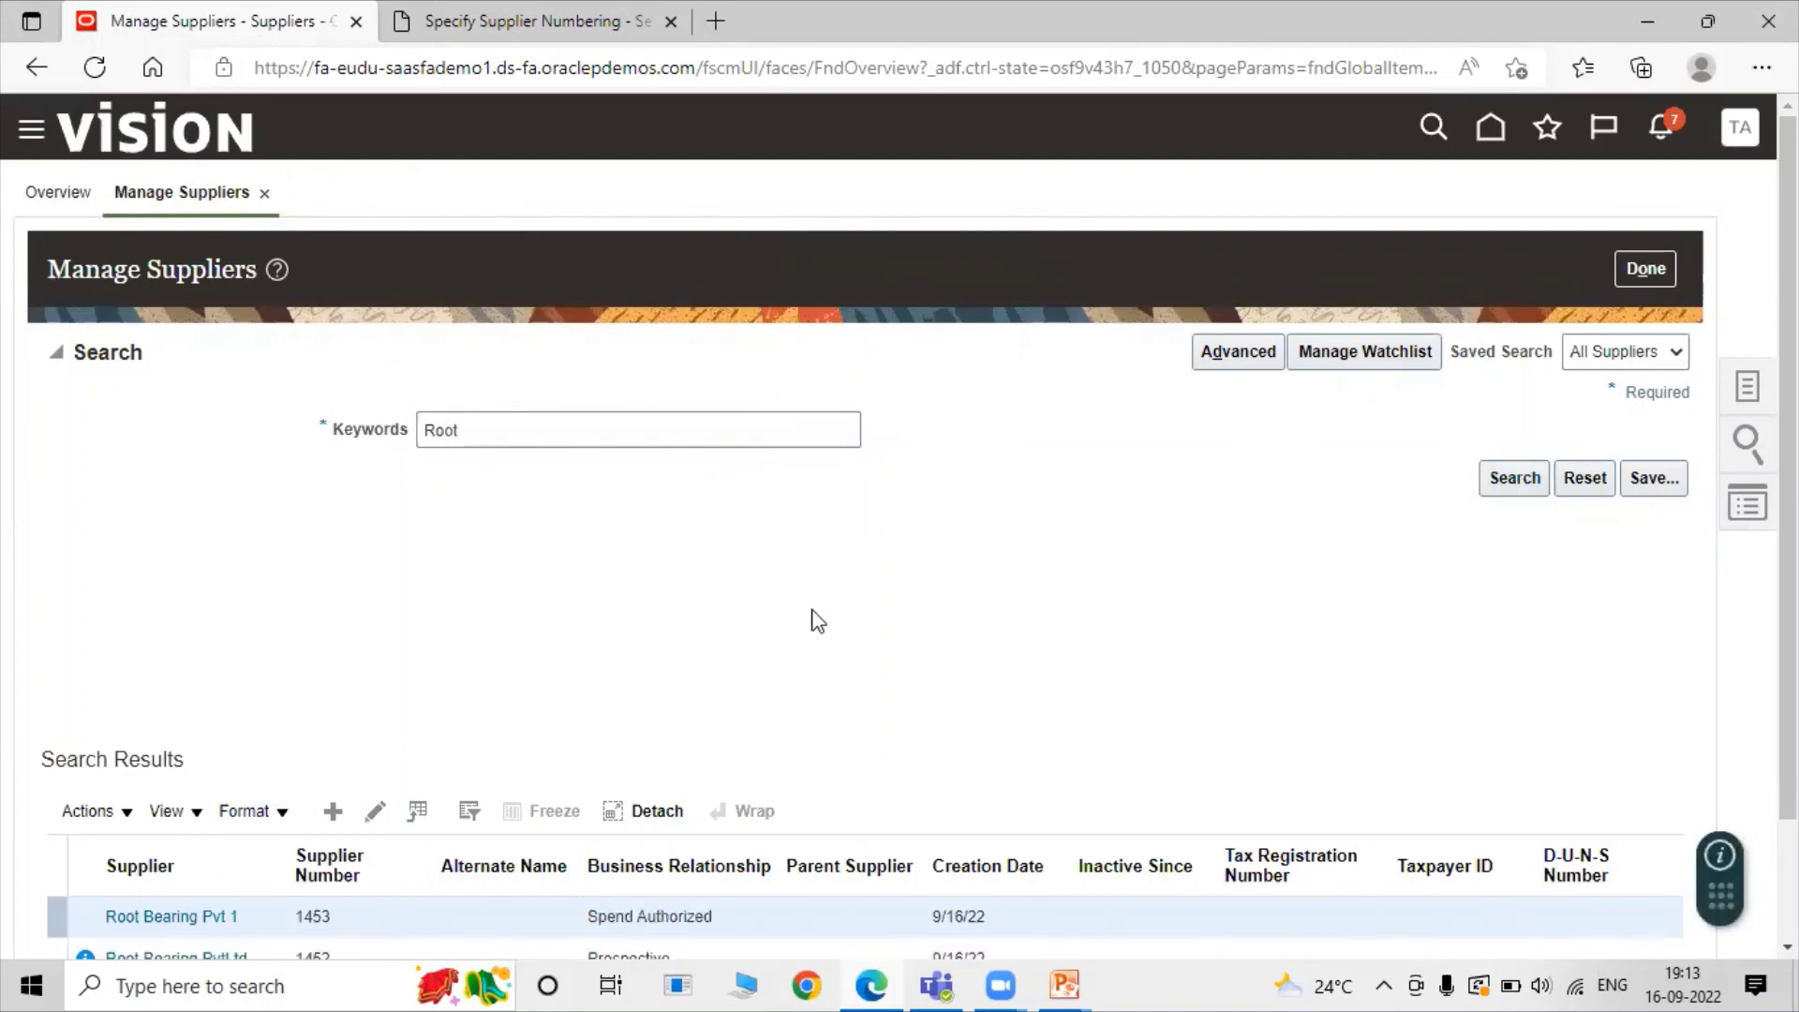
pyautogui.scroll(-2, 626, 684)
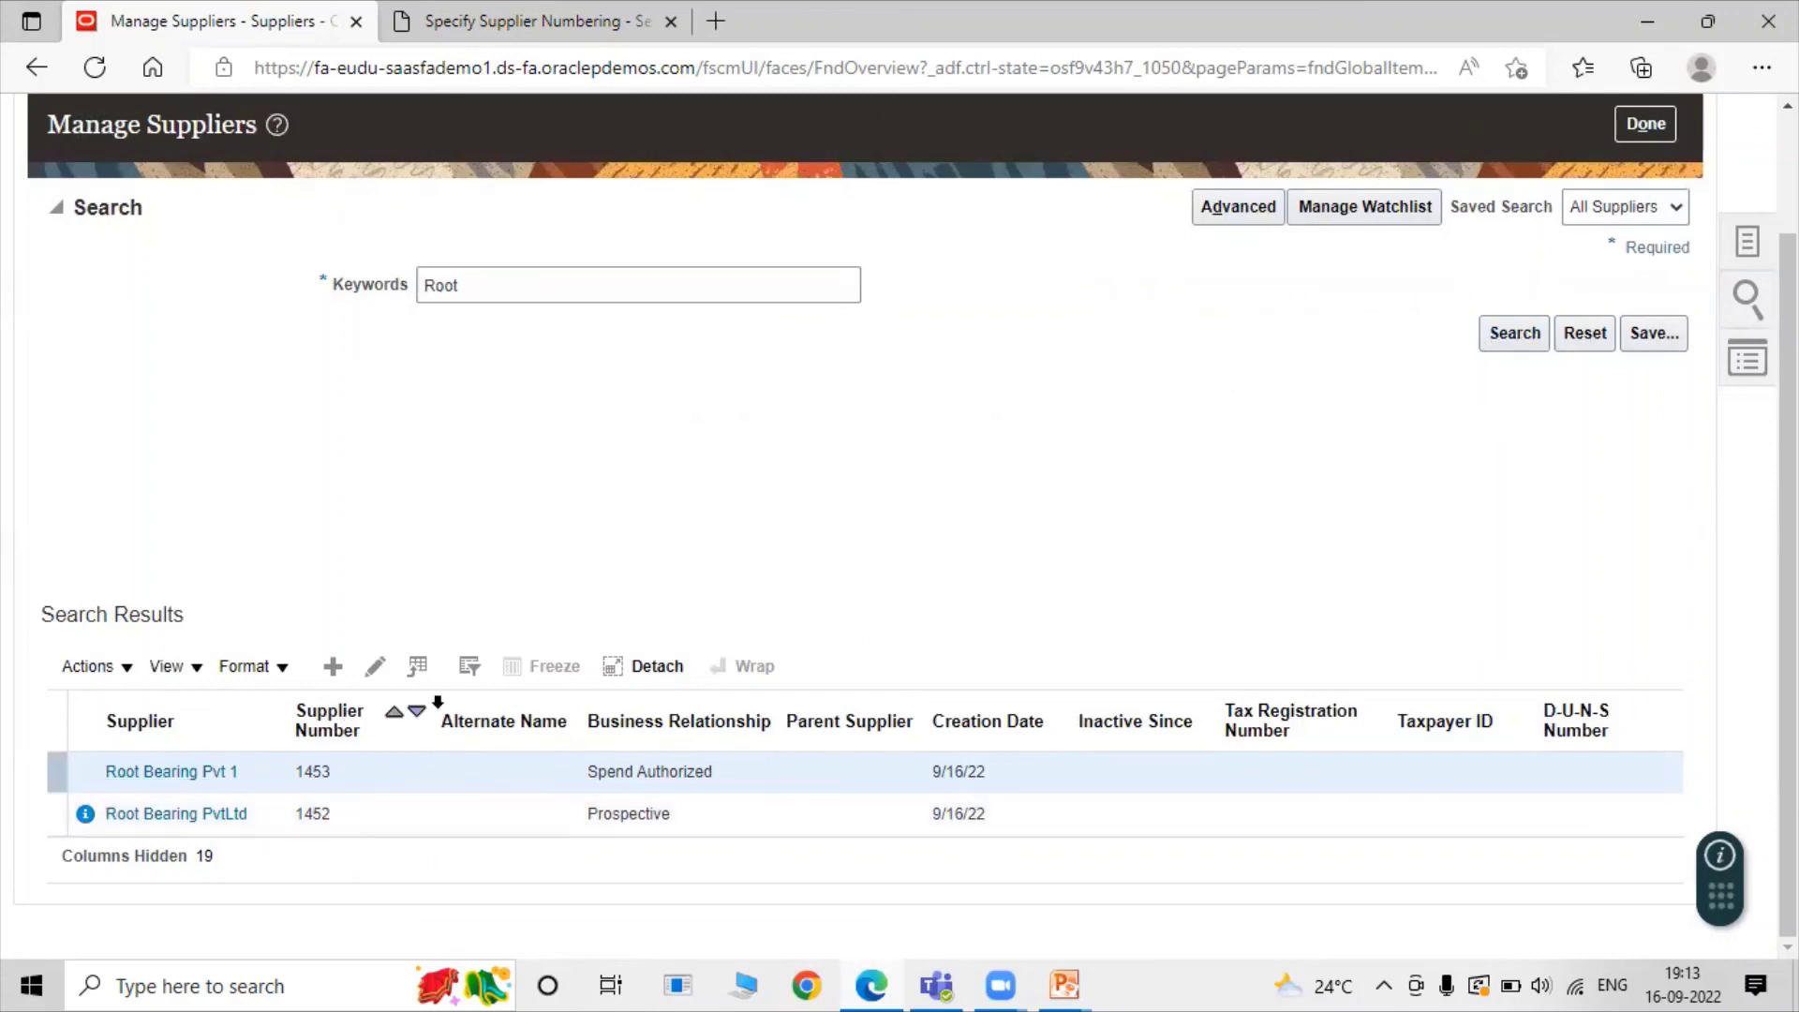
pyautogui.scroll(2, 1399, 437)
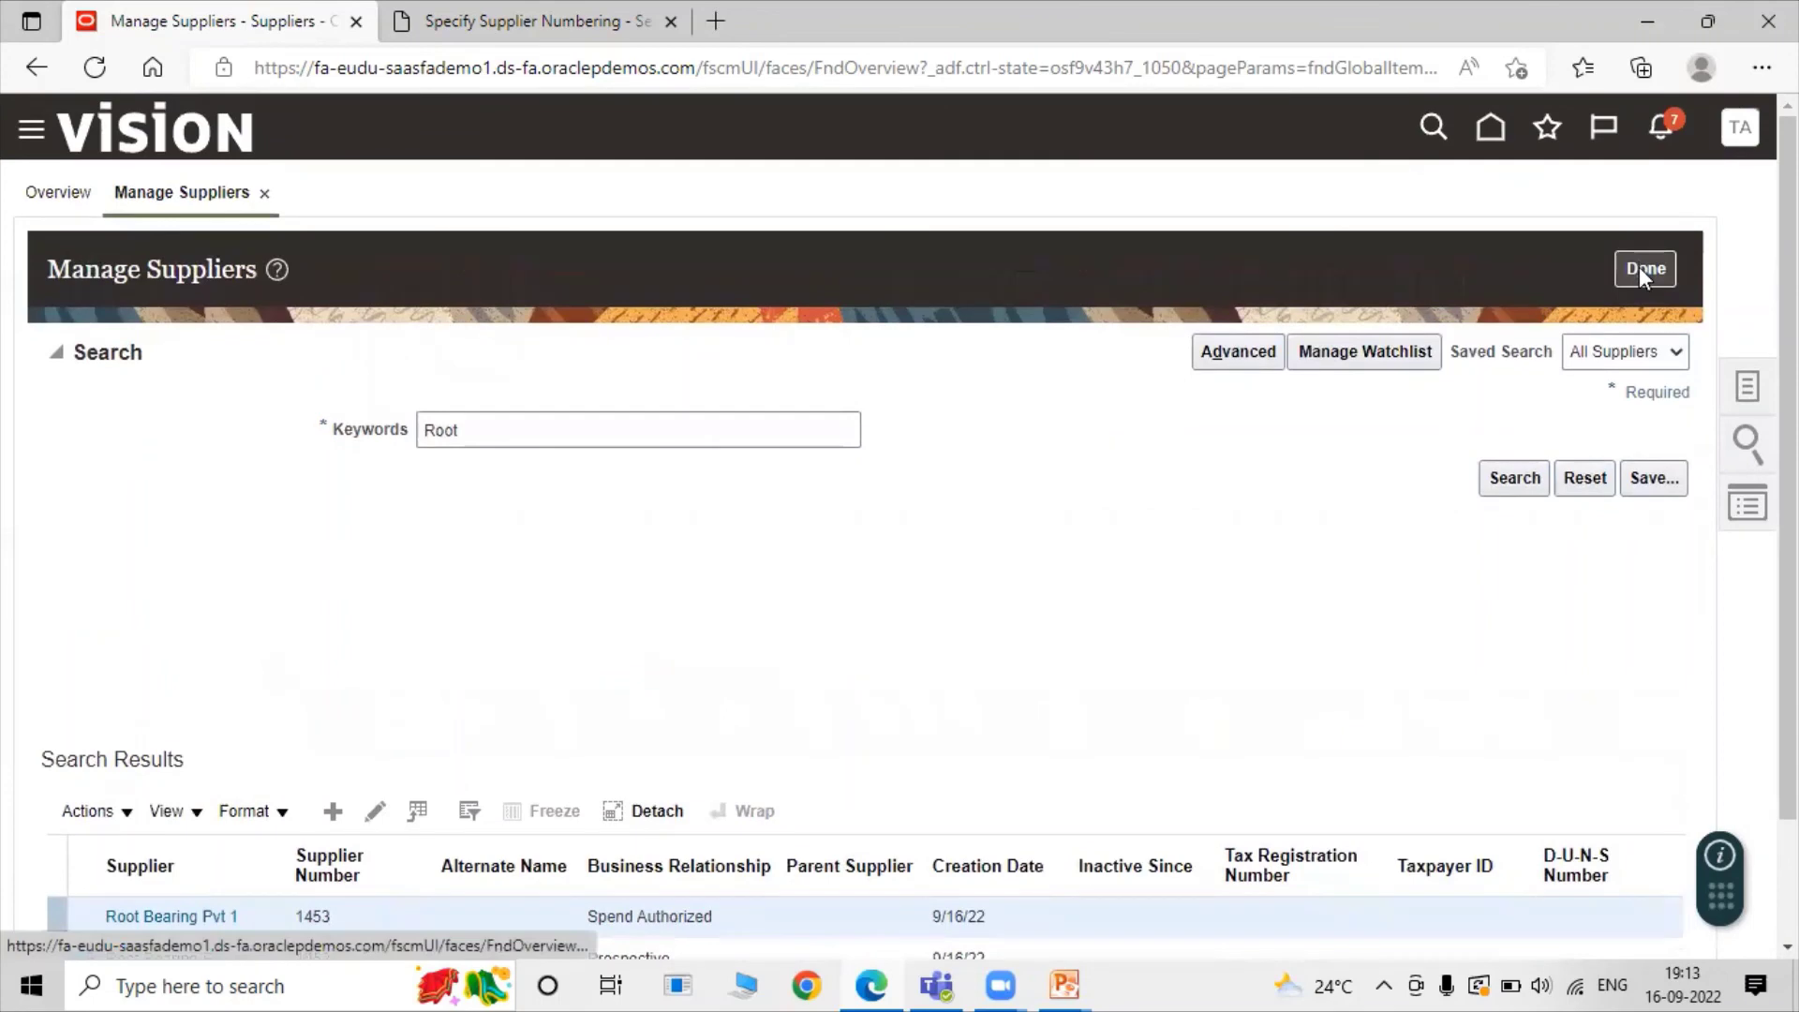
pyautogui.click(1639, 268)
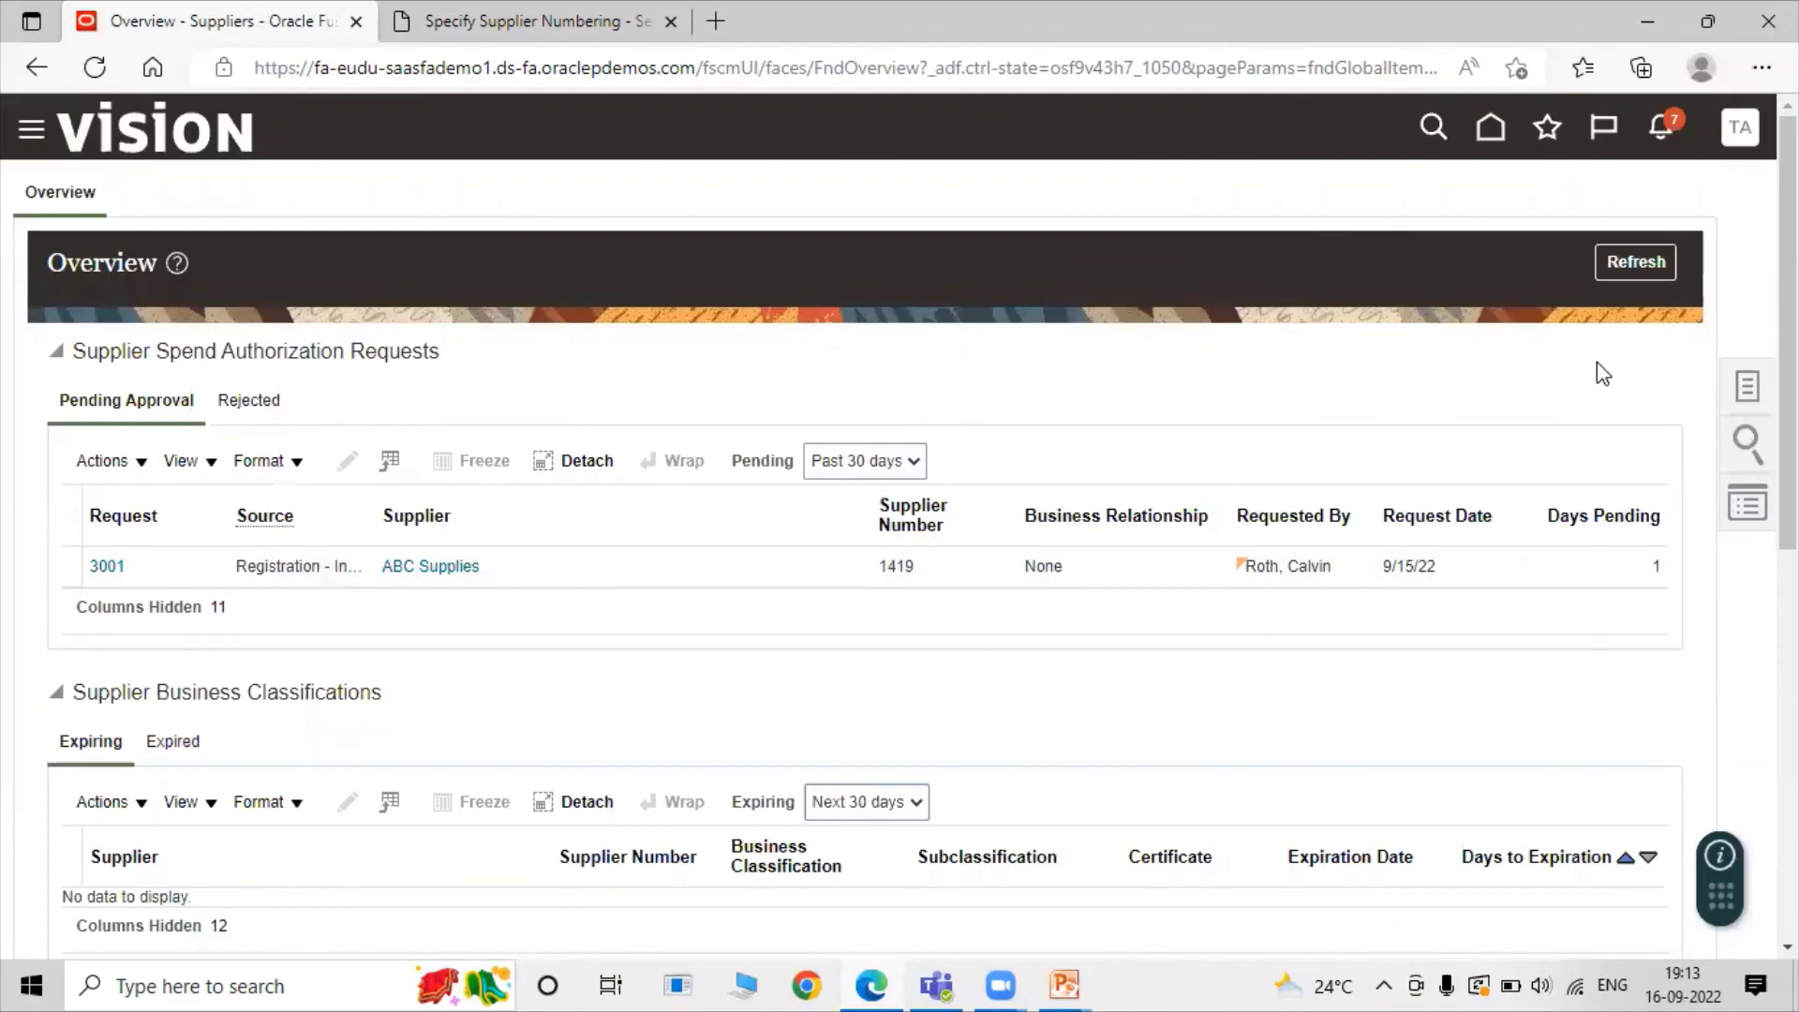
# Switch to the PowerPoint slide show and advance to the closing Thank You slide
pyautogui.hotkey('alt', 'Tab')
pyautogui.click(382, 659)
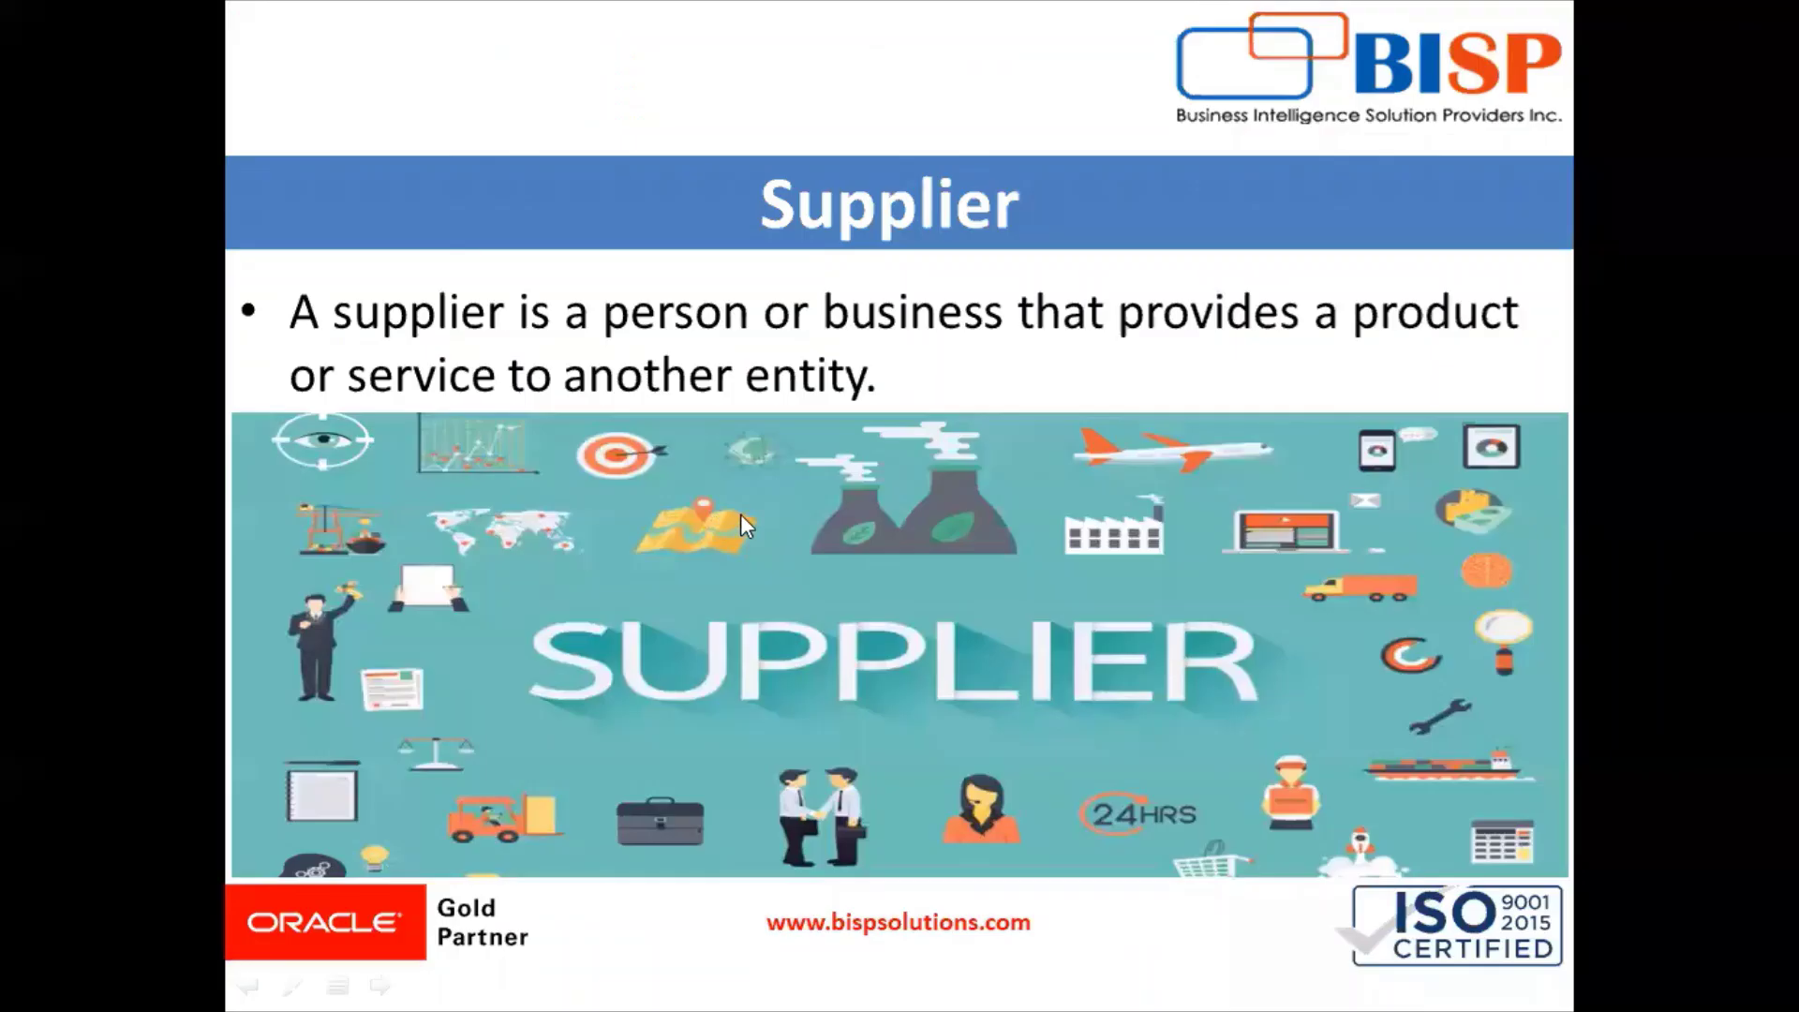
pyautogui.click(740, 528)
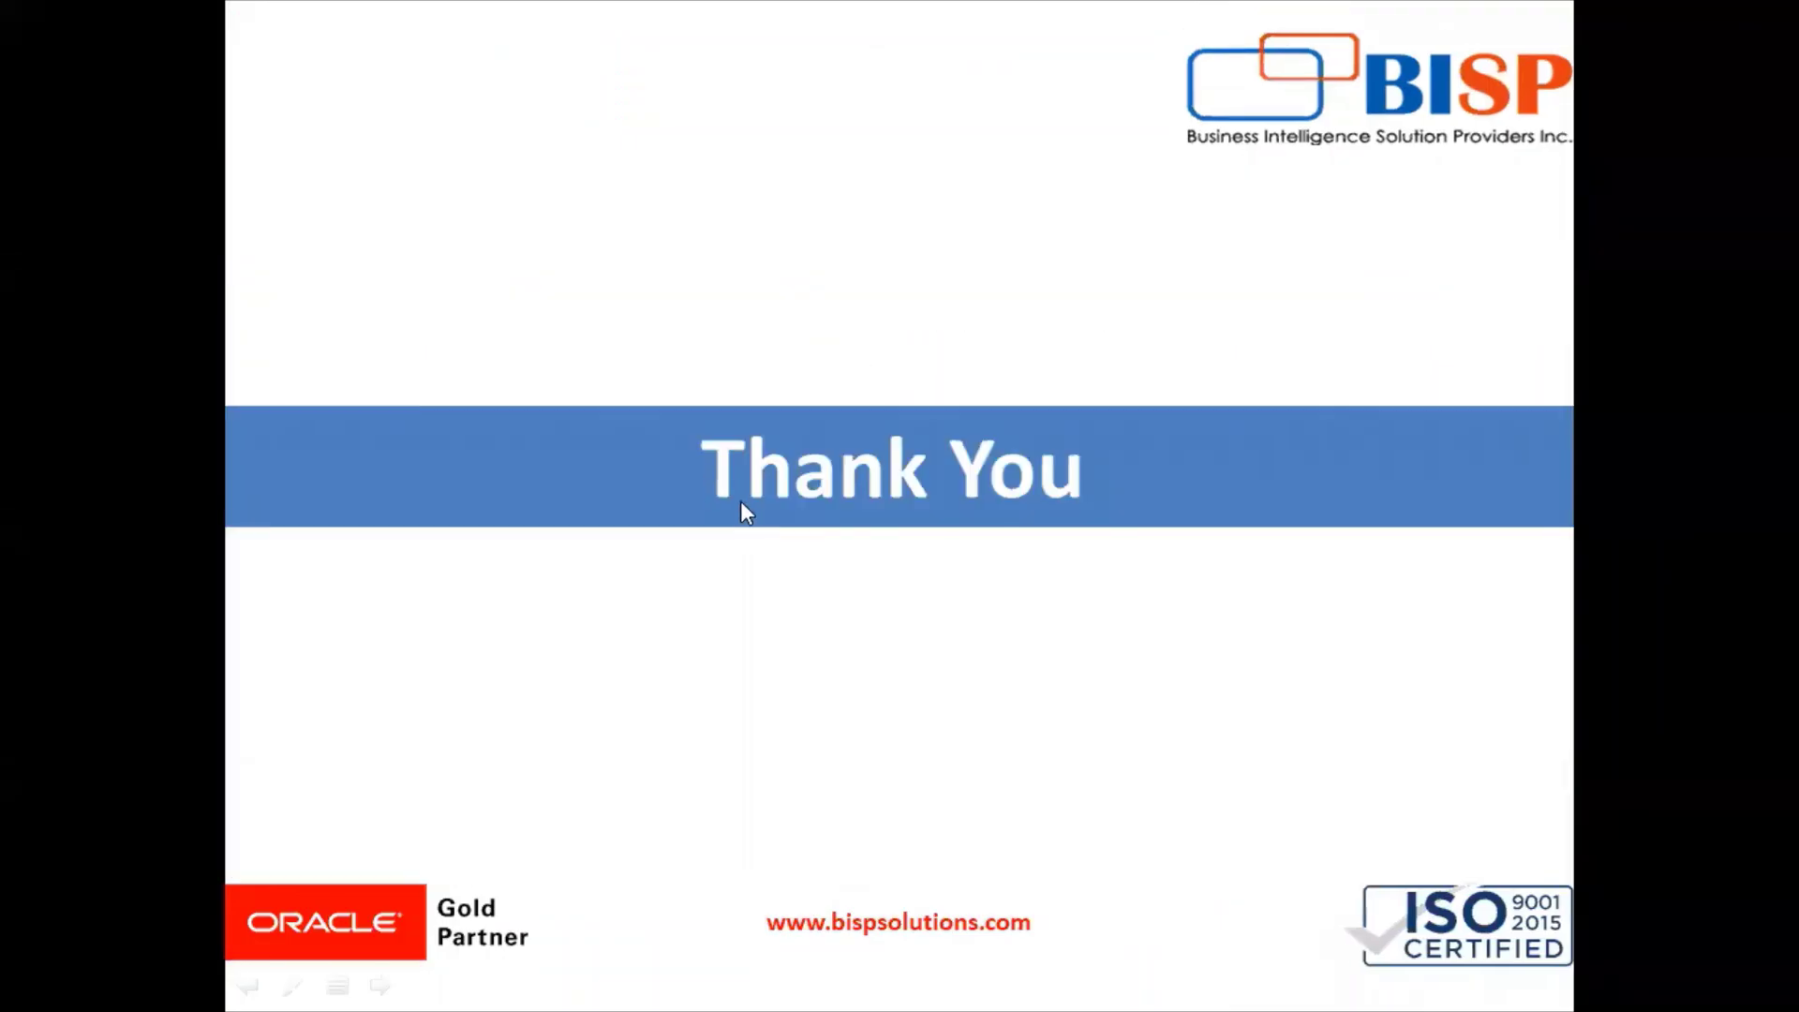